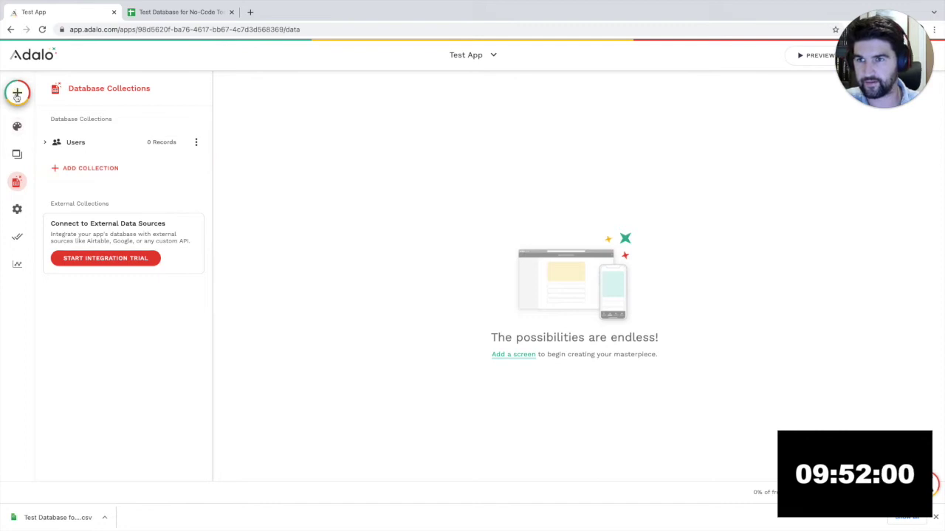
- Add a blank screen named View Trips to the app
click(17, 94)
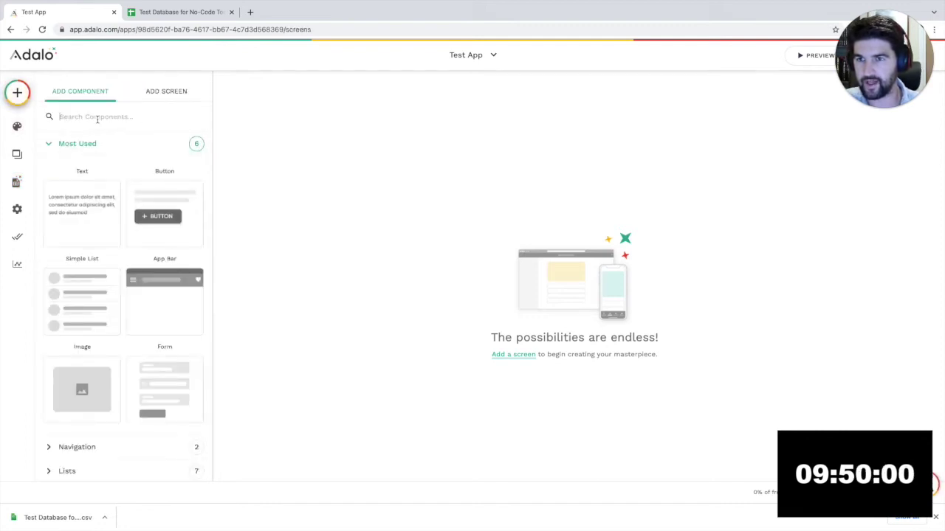
click(170, 91)
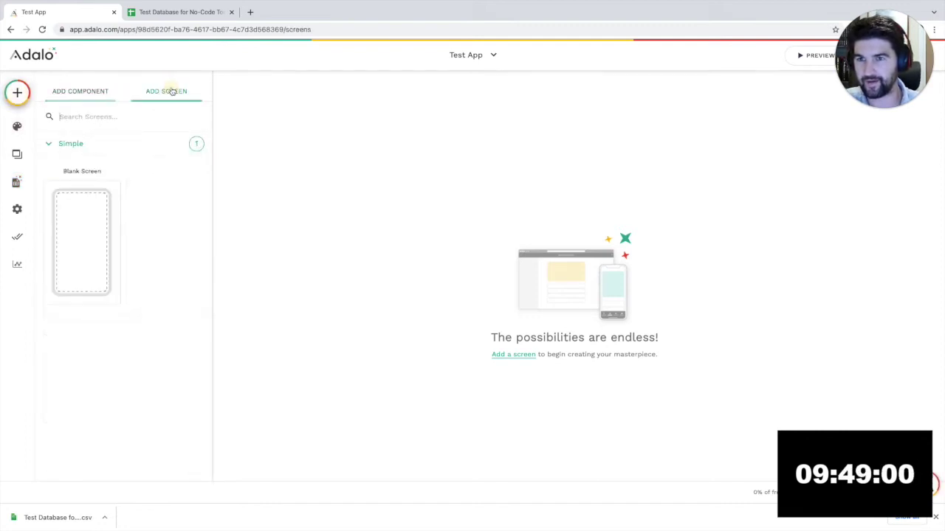
click(88, 236)
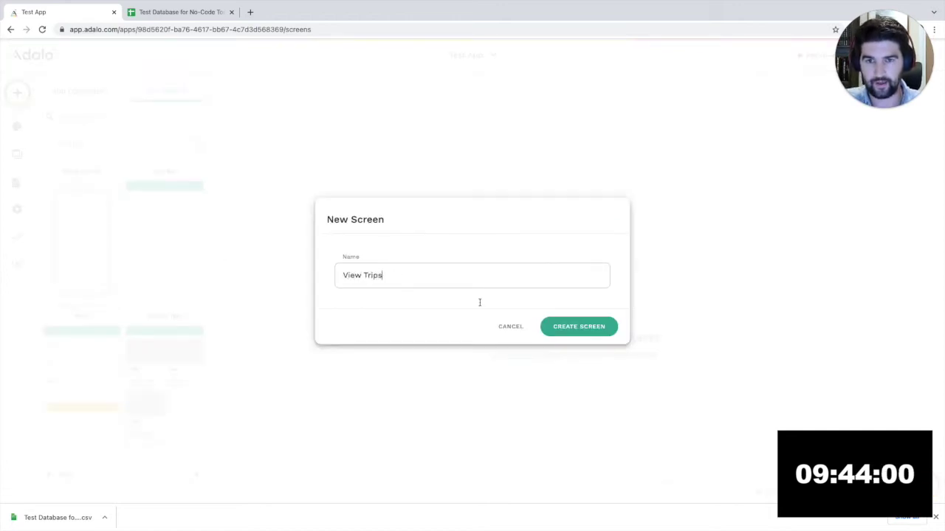
click(583, 326)
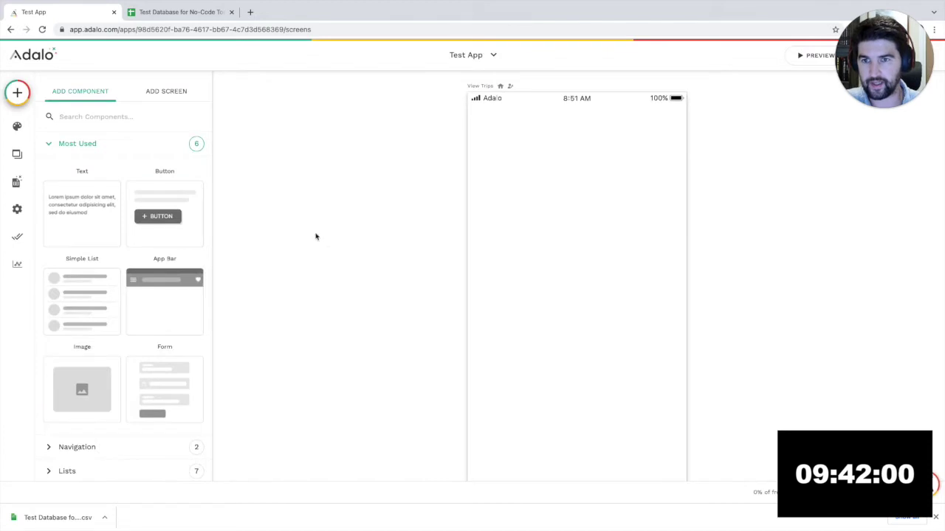
- Add a Card List component to the View Trips screen, leaving some space above it
scroll(111, 280, down, 3)
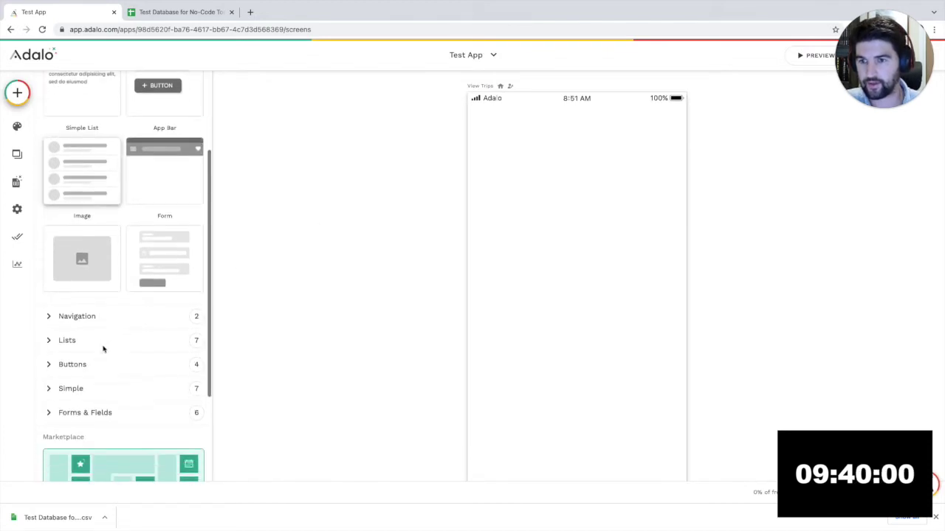
click(95, 342)
scroll(74, 339, down, 3)
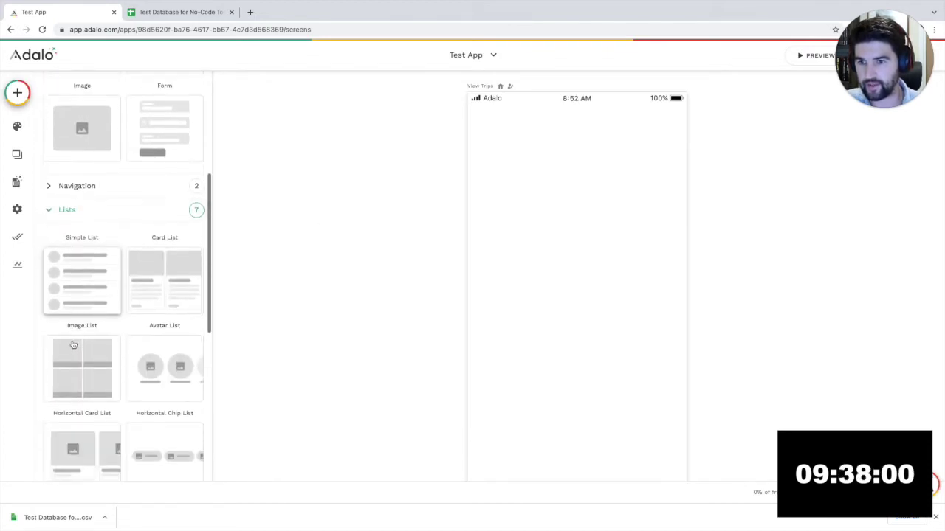
drag(147, 263, 553, 214)
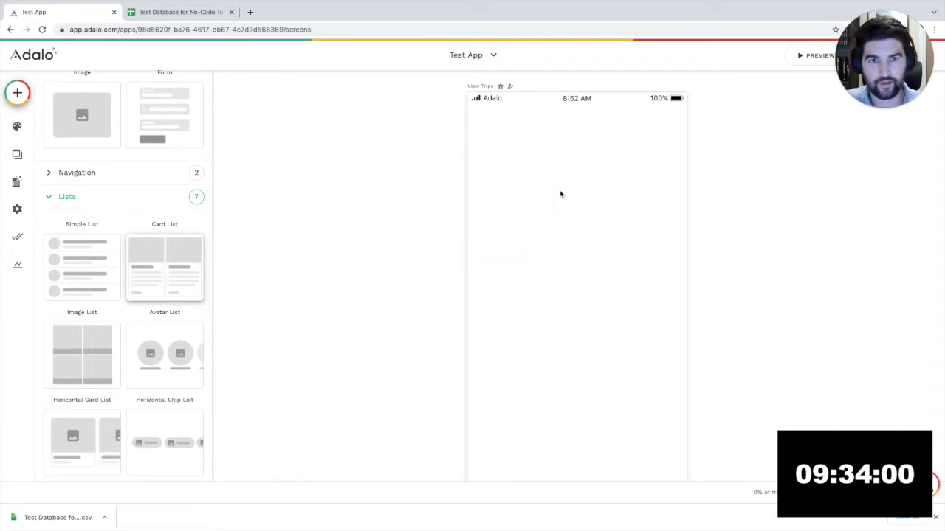
drag(599, 234, 588, 251)
drag(546, 211, 544, 228)
click(362, 193)
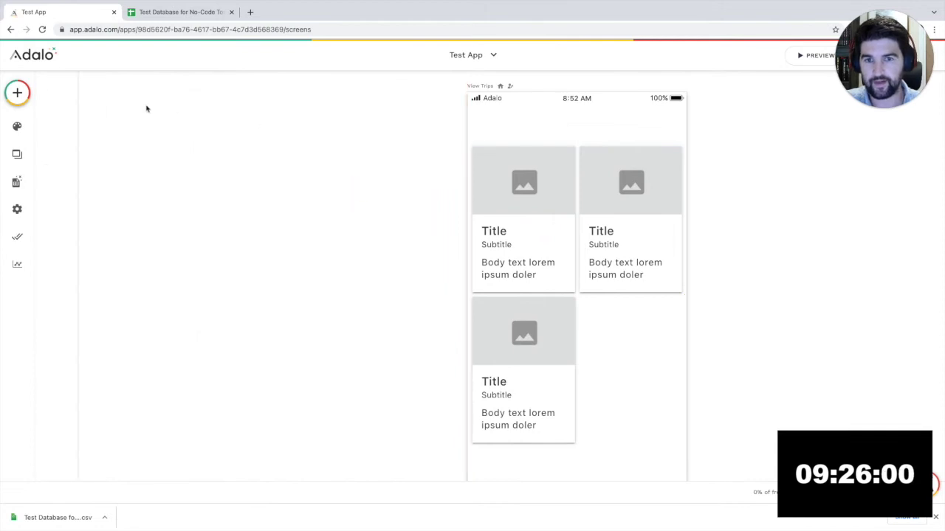
- Find the Button component and place one above the second column of the card list
click(17, 92)
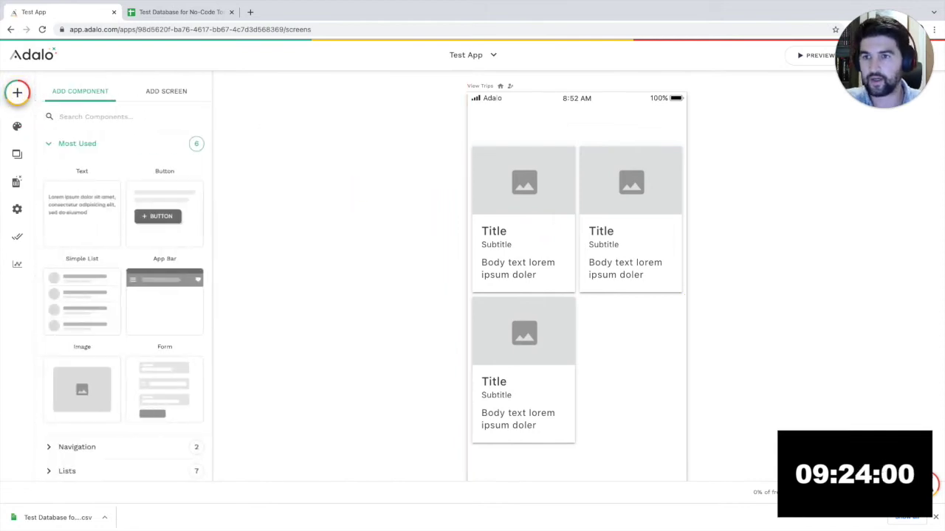
text(button)
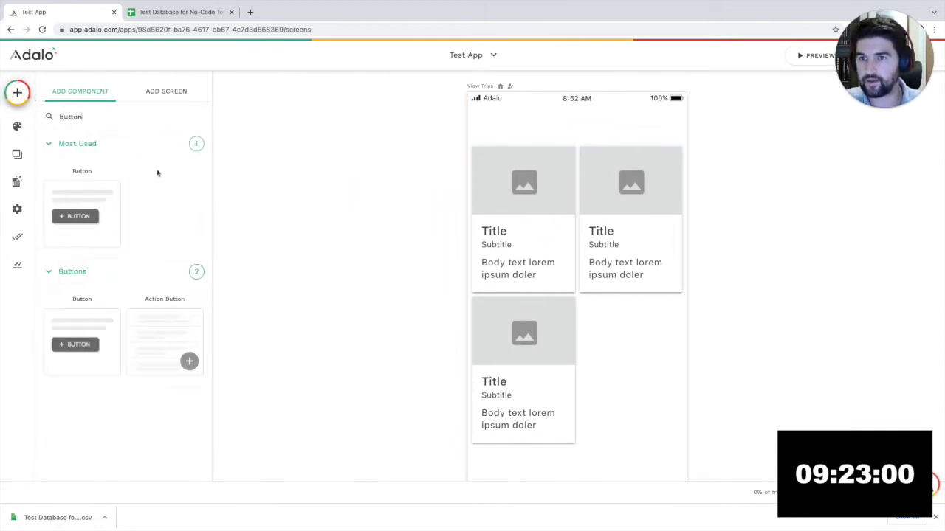
drag(81, 213, 604, 140)
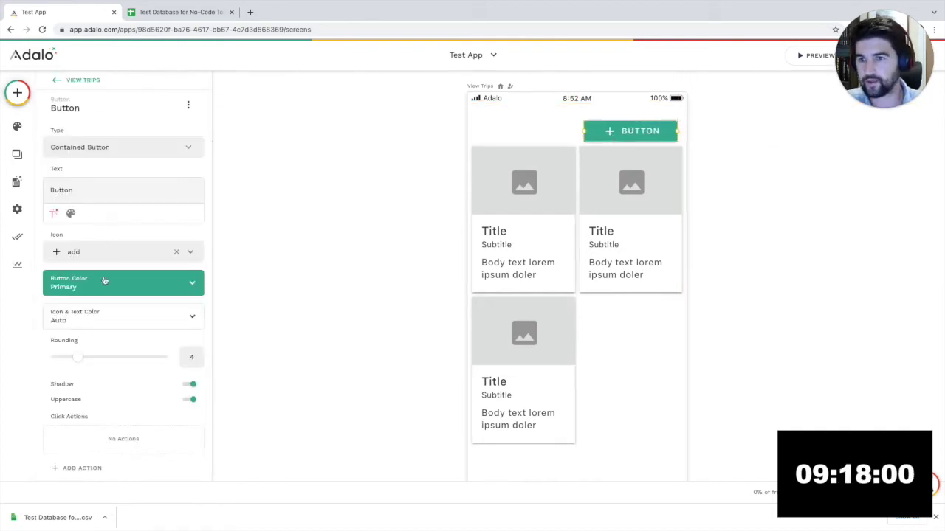
- Set the button's text to Add Trip
click(89, 192)
text(CreateA)
key(ctrl+a)
text(A)
key(BackSpace)
key(BackSpace)
text(dd Trip)
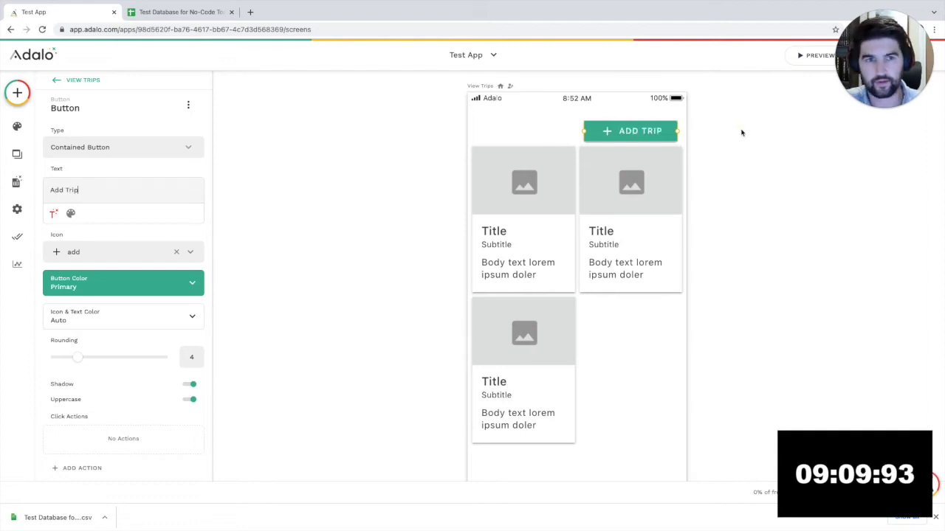
click(705, 135)
- Move the card list slightly down to widen the gap below the Add Trip button
click(645, 198)
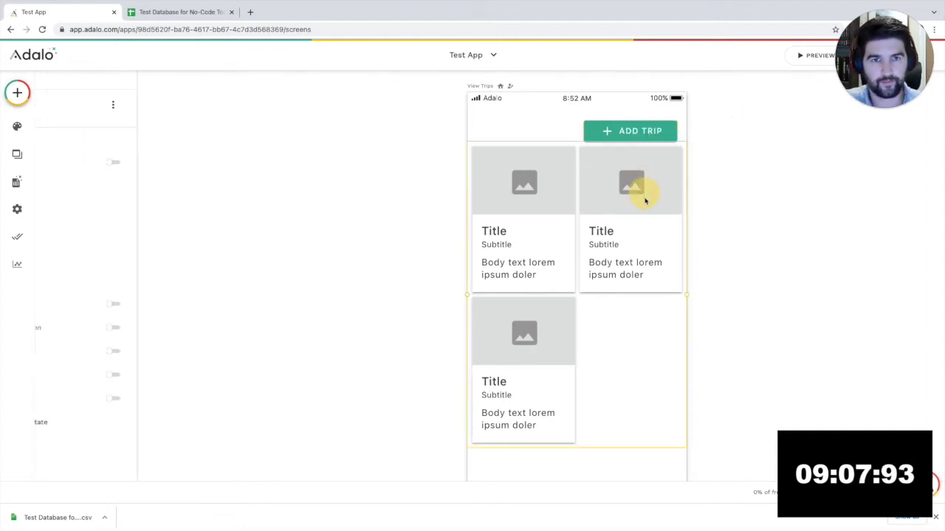
click(427, 175)
scroll(428, 177, down, 1)
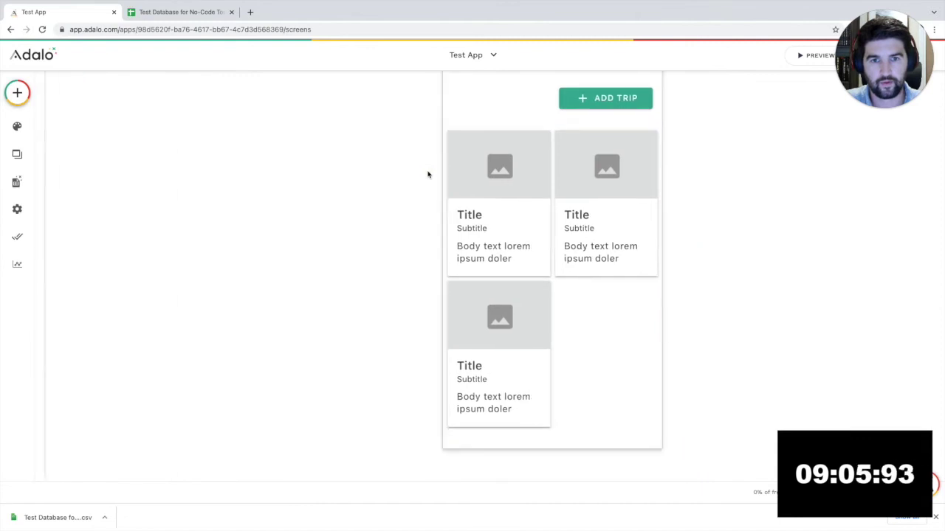
scroll(427, 181, right, 2)
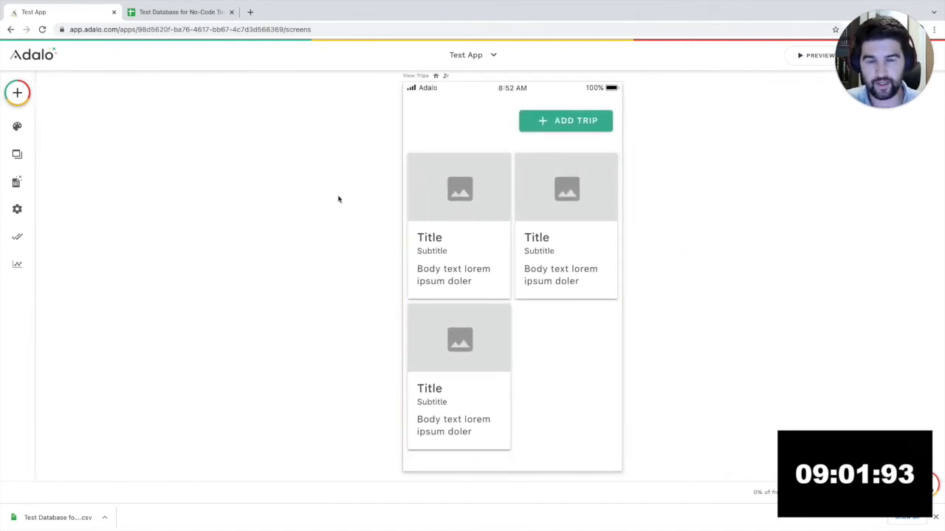
scroll(395, 234, up, 1)
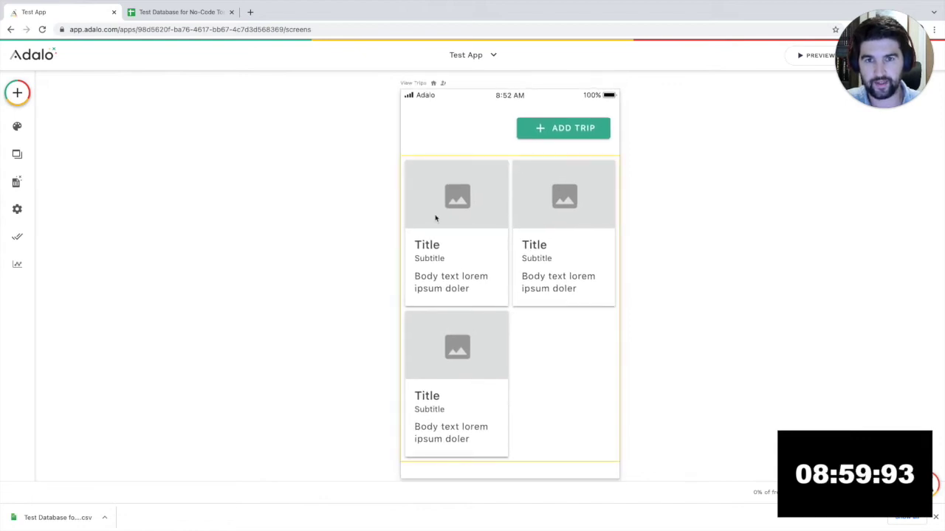
- Check the card list's settings, and switch to the Google Sheets test database to examine its trip columns and first trip description
click(482, 316)
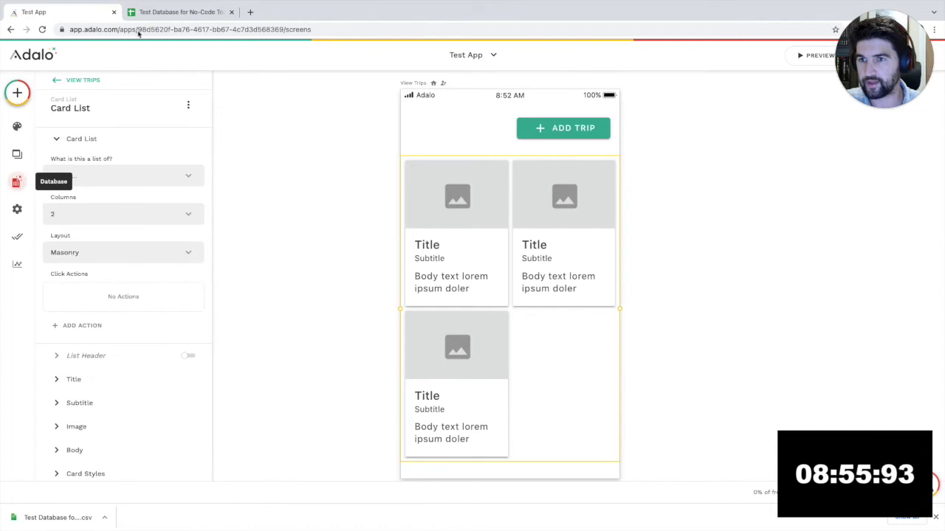
click(177, 10)
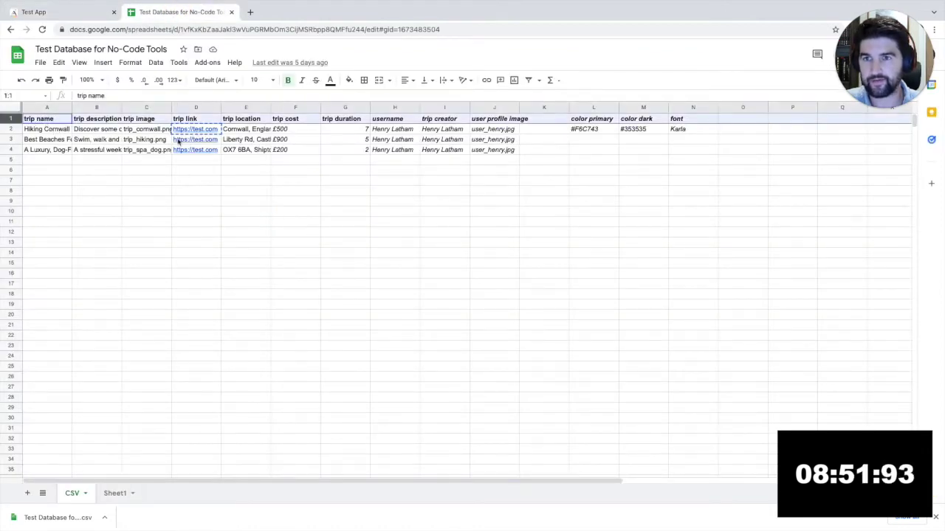
click(112, 133)
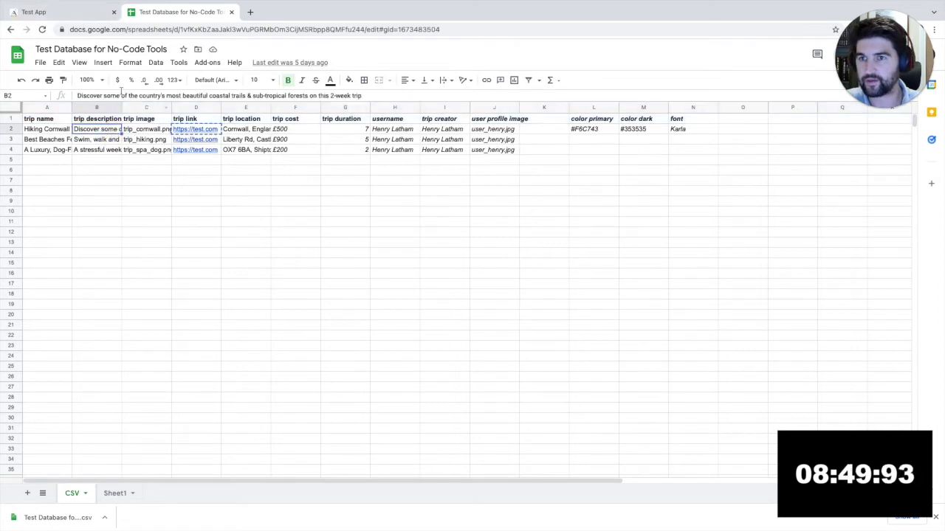
click(66, 13)
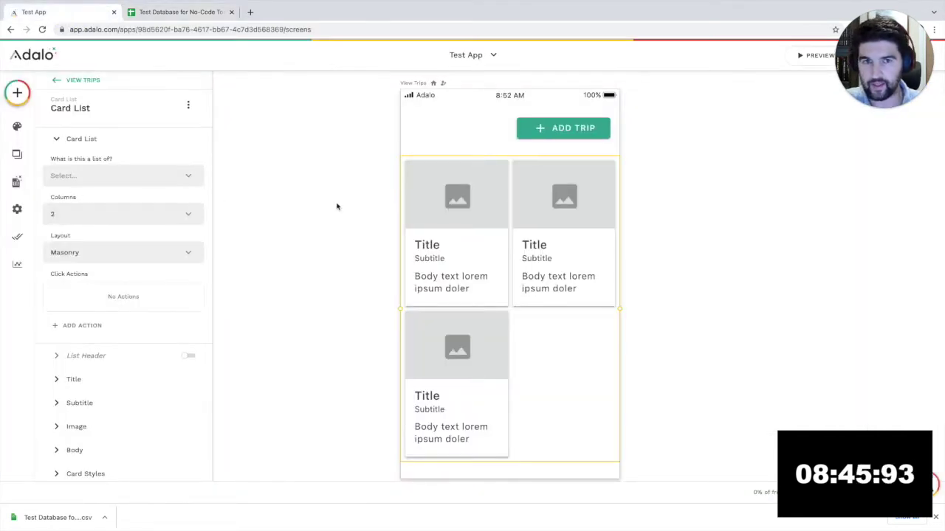
- Switch back to Adalo and create a database collection named Trips
click(16, 182)
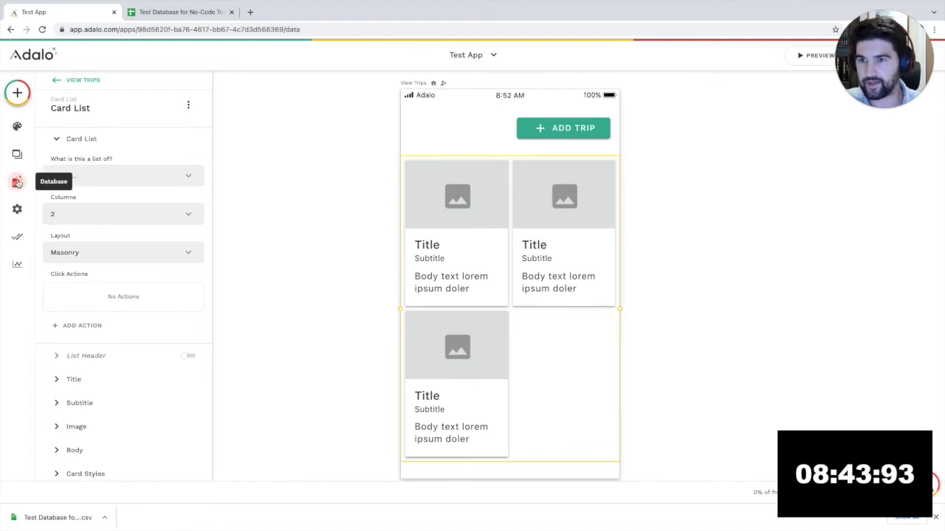
click(90, 168)
click(88, 185)
text(Trips)
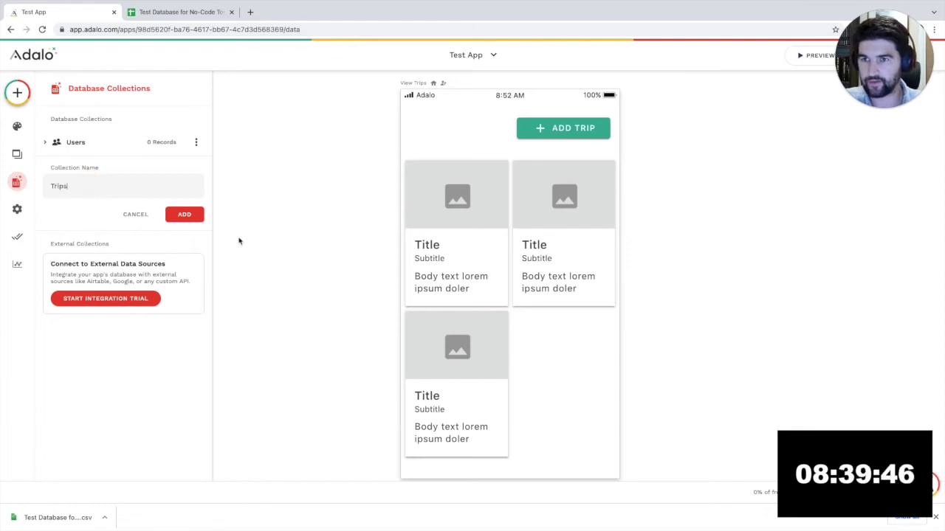
click(185, 214)
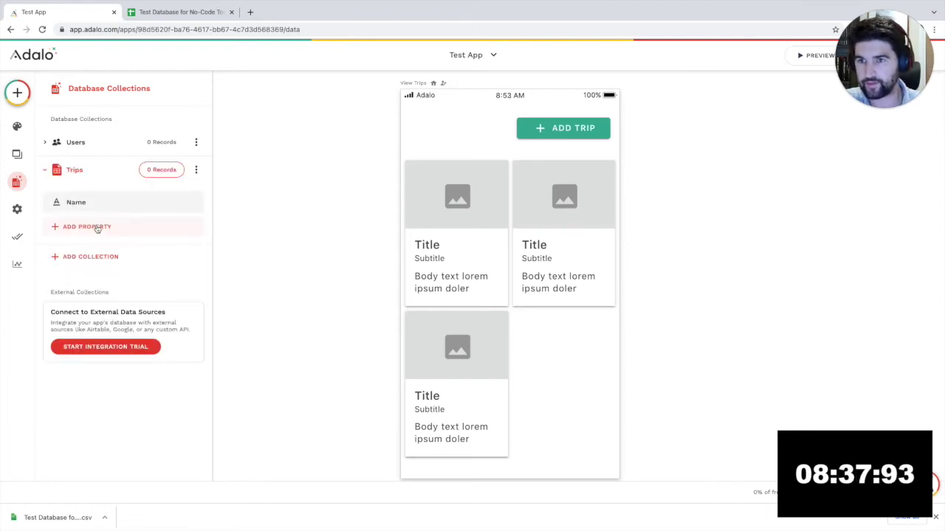
click(161, 170)
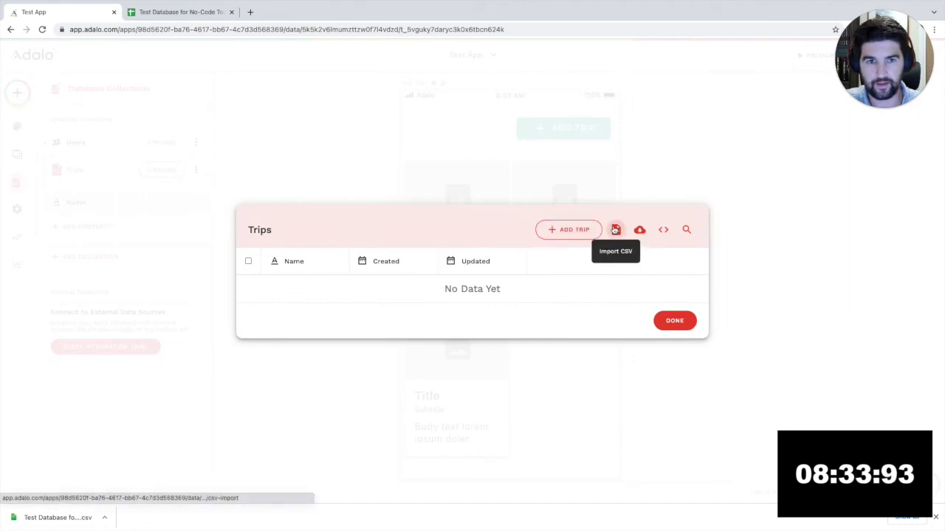
click(616, 229)
drag(59, 517, 551, 288)
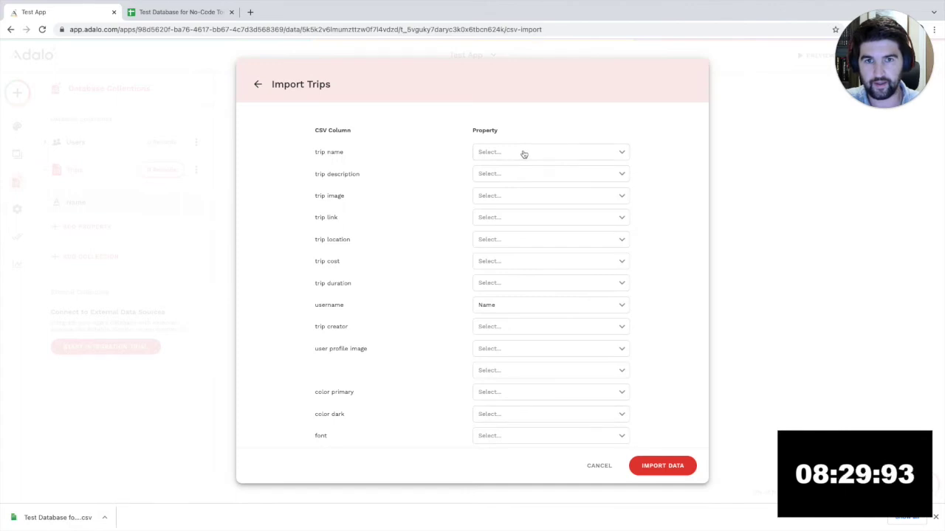
click(524, 152)
click(260, 85)
click(599, 466)
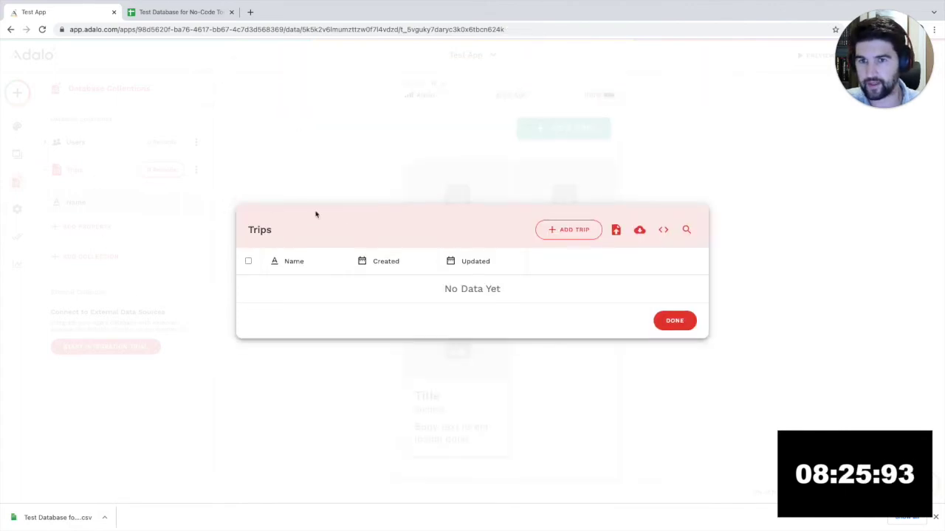
click(673, 322)
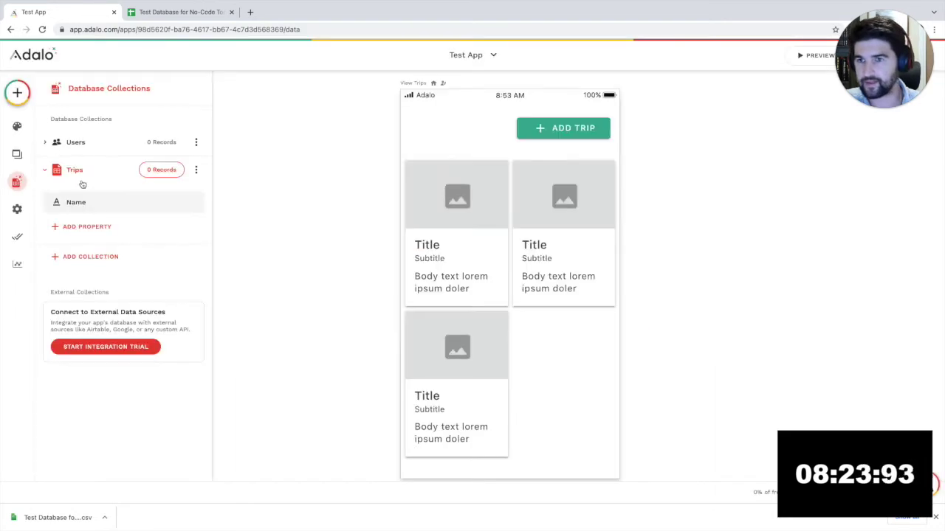
- Rename the Trips collection's Name property to Trip Name
click(95, 227)
click(91, 210)
click(85, 209)
double_click(72, 274)
text(Trip Name)
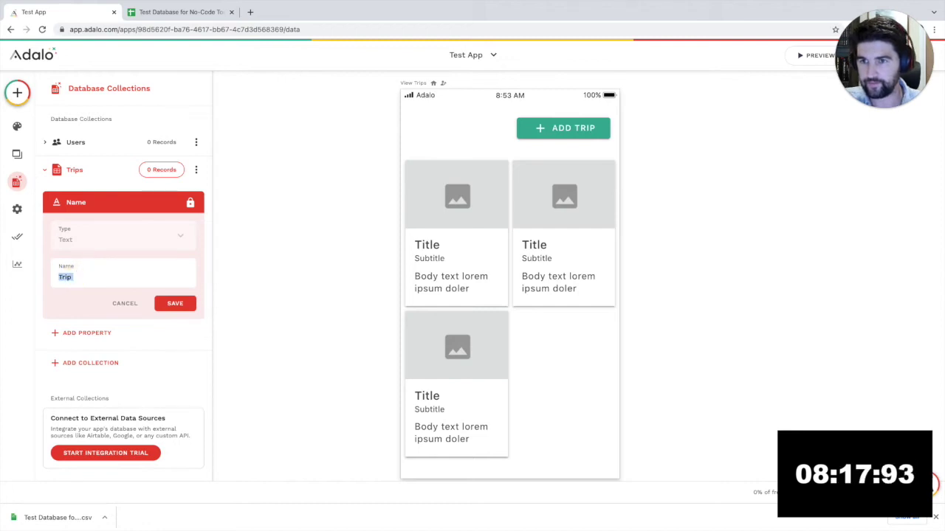
click(157, 301)
- Add a text property named Trip Description to the Trips collection
click(84, 225)
click(85, 262)
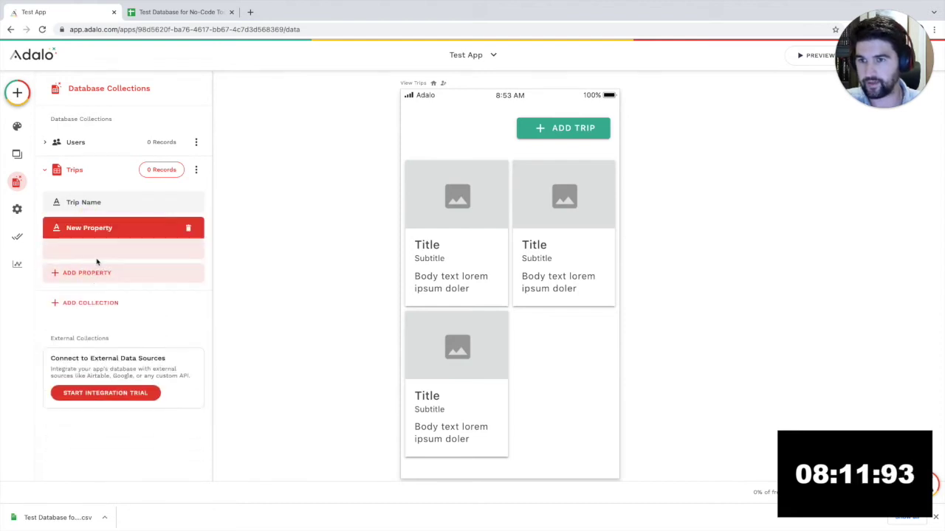
text(Trip Description)
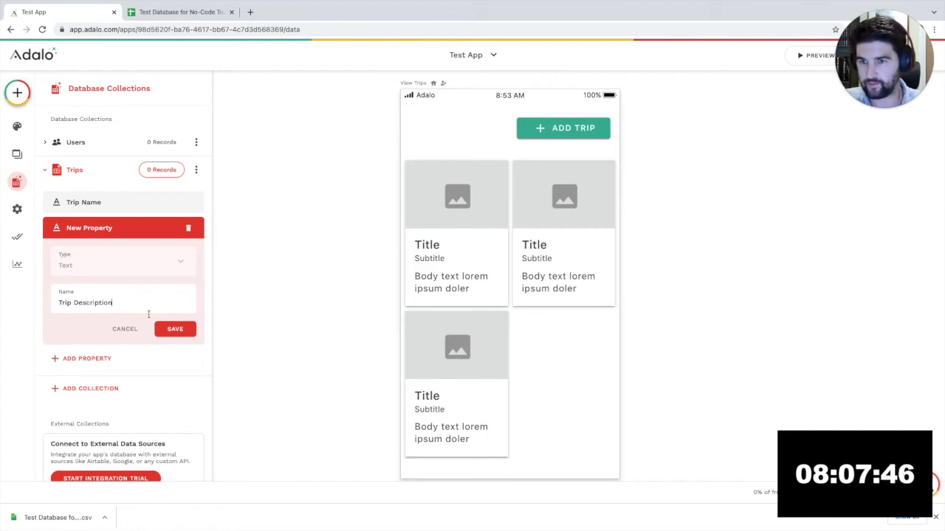
click(171, 328)
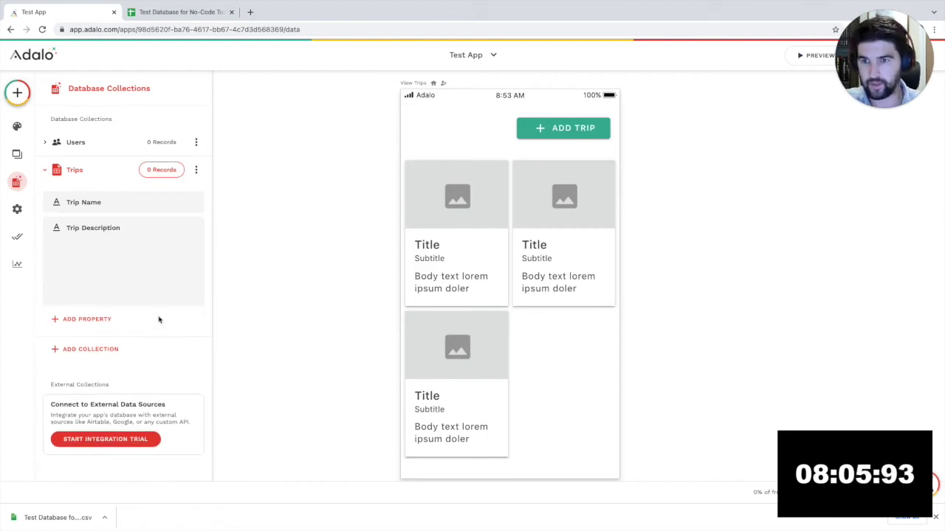
- Add an image property named Trip Image to the Trips collection
click(95, 253)
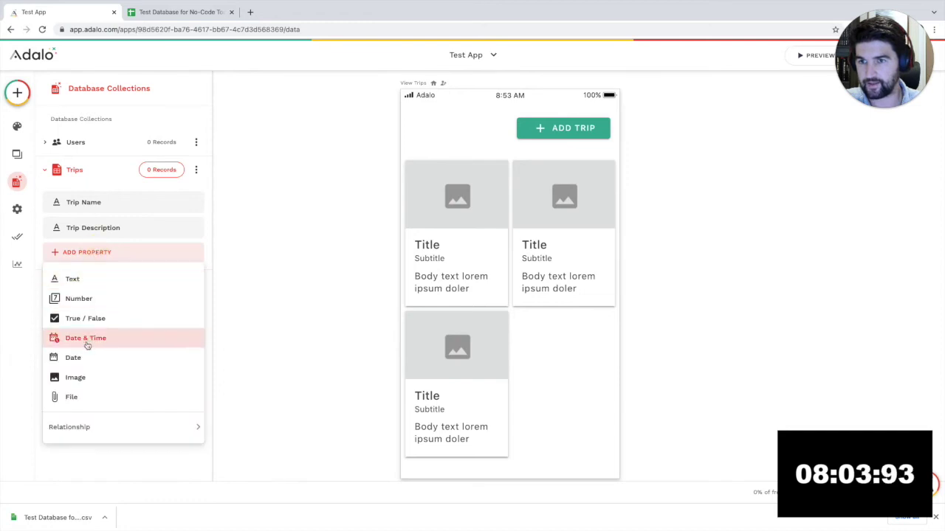
click(85, 377)
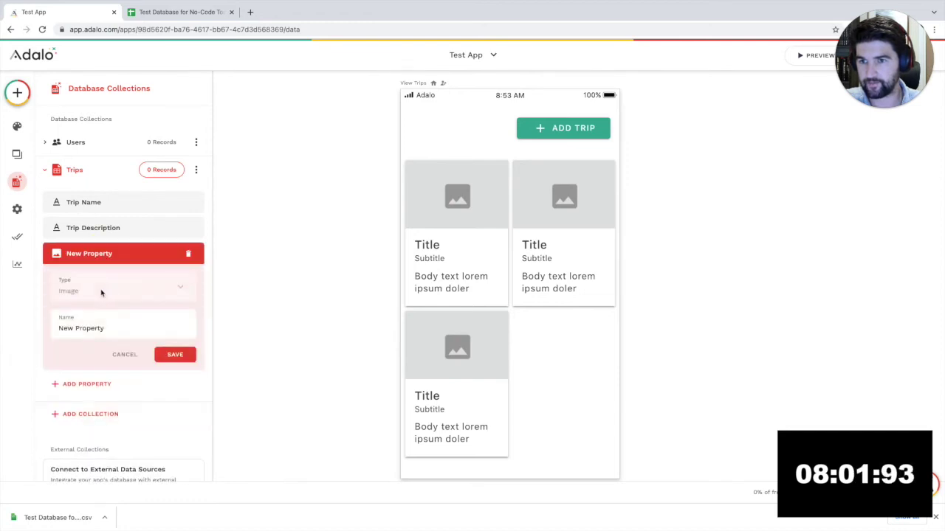
text(Trip )
text(Image)
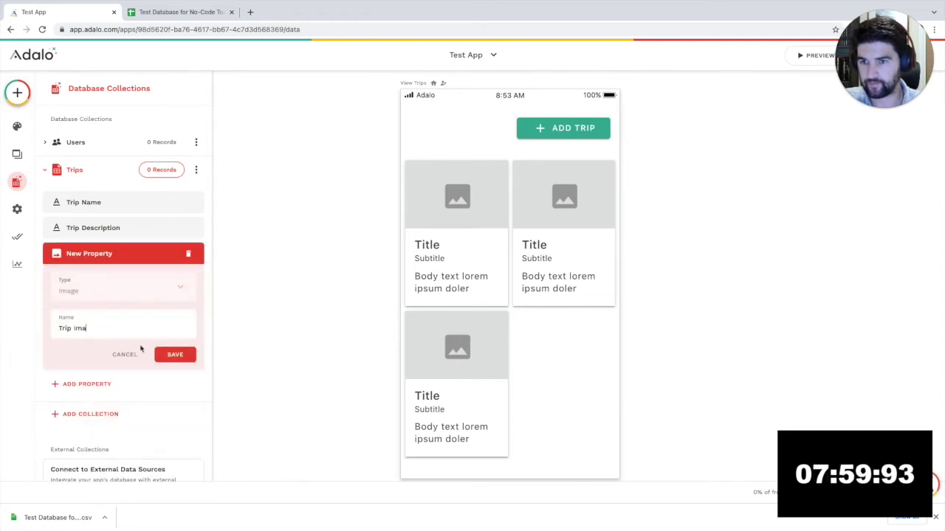
click(175, 355)
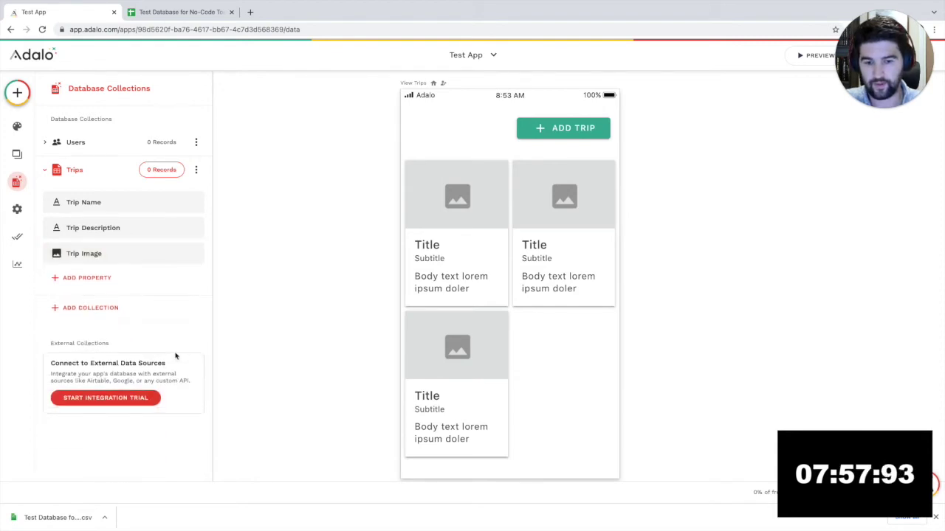
- Add a text property named Trip Cost to the Trips collection
click(89, 278)
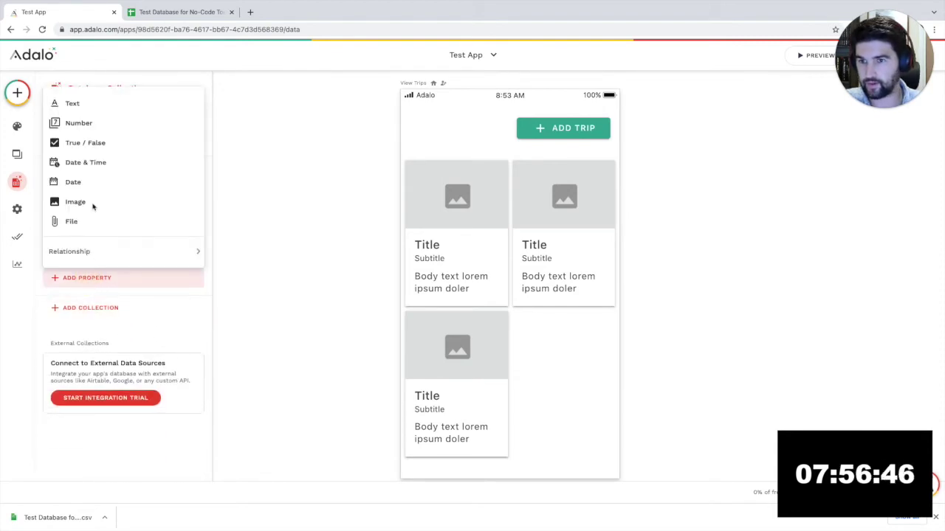
click(95, 108)
triple_click(100, 354)
text(Trip Cost)
click(174, 380)
- Add a text property named Trip Location to the Trips collection
click(86, 303)
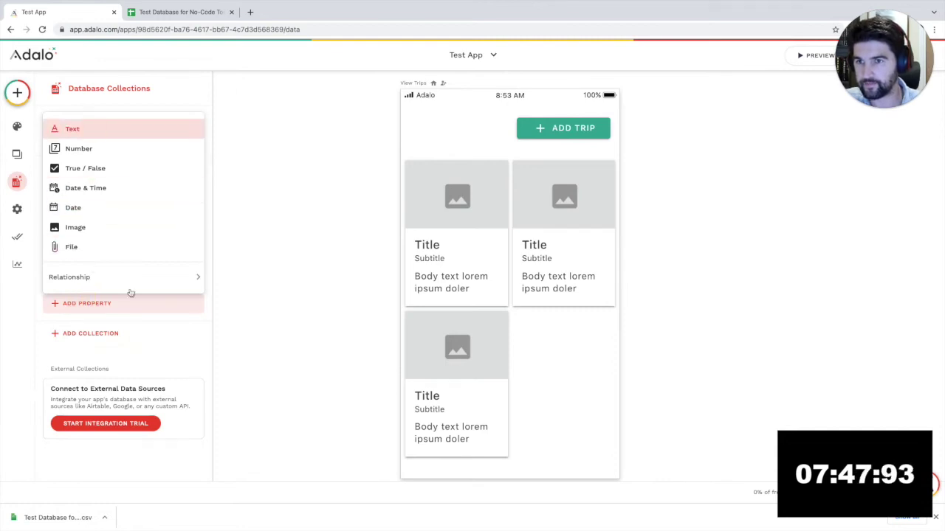
click(73, 128)
triple_click(101, 379)
text(Trip )
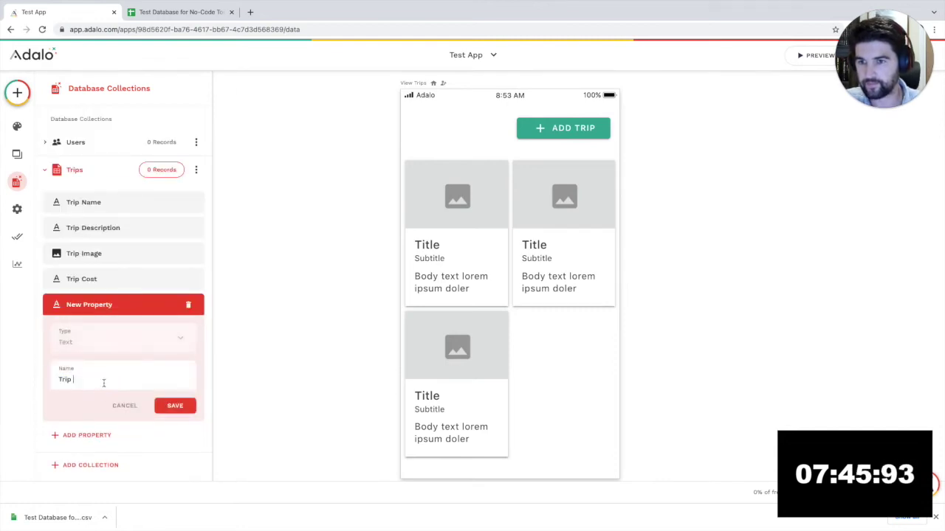
text(Location)
click(175, 408)
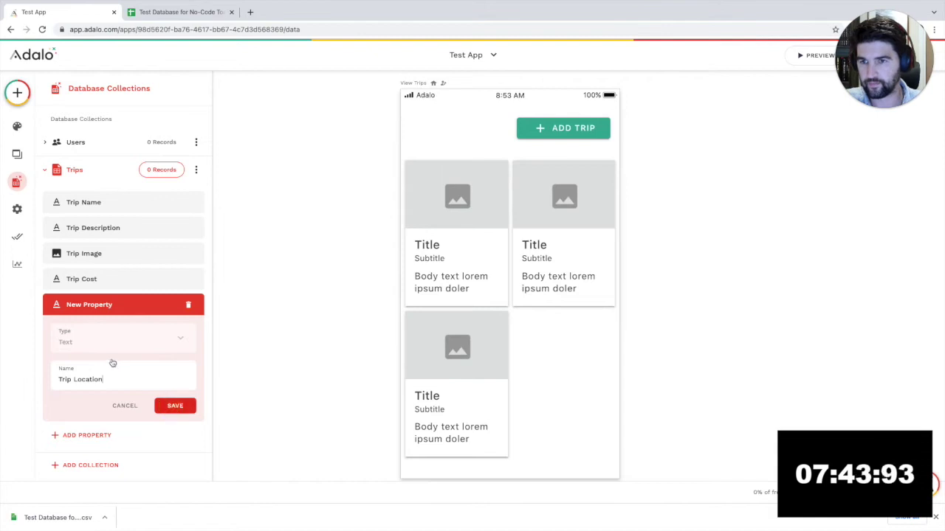
- Add a text property named Trip Duration to the Trips collection
click(101, 330)
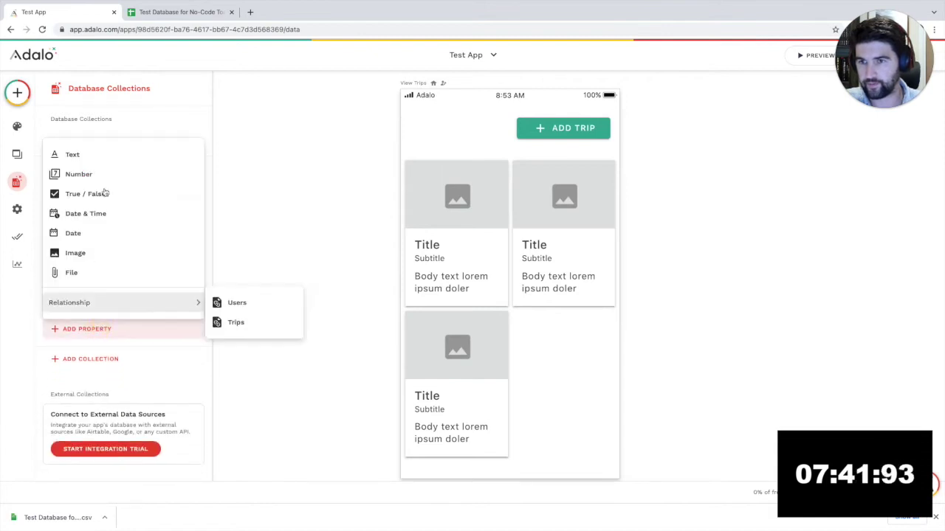
click(107, 156)
triple_click(104, 410)
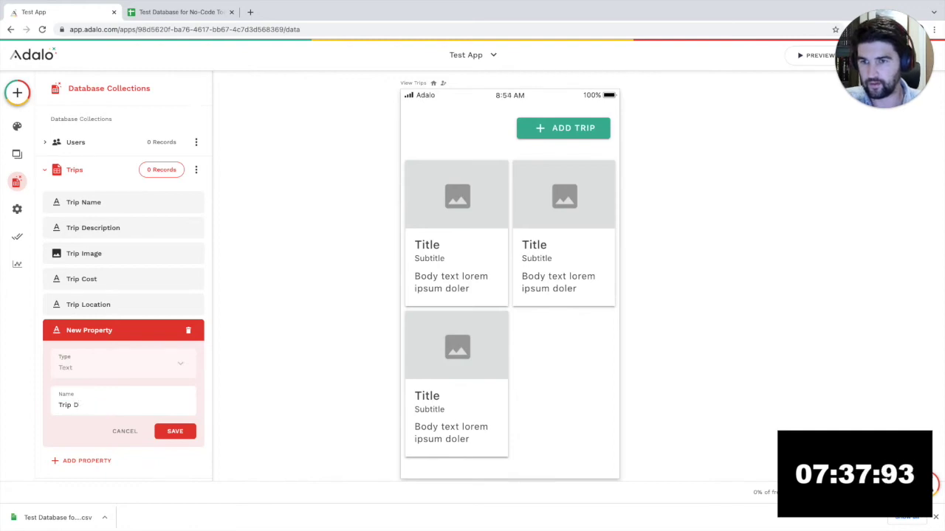
text(Trip Duration)
click(162, 432)
- Add a text property named Trip Link to the Trips collection
click(101, 357)
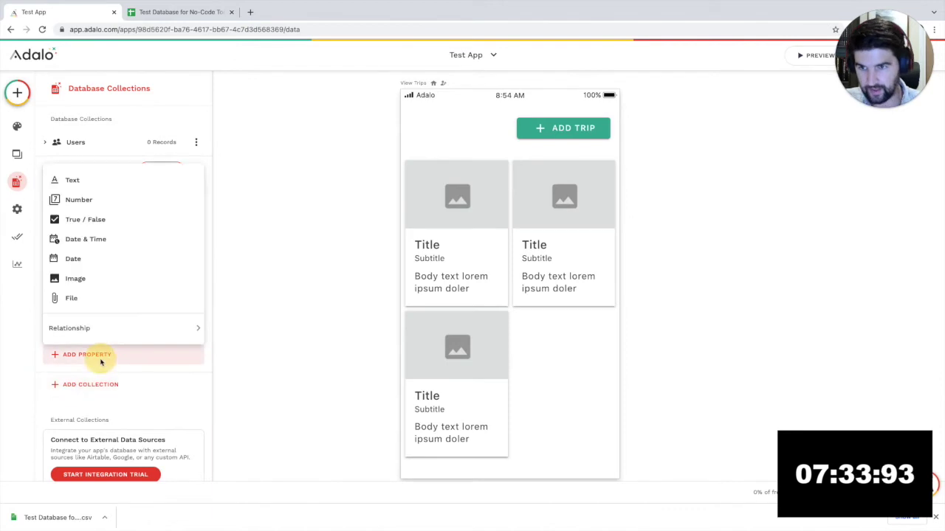
click(95, 182)
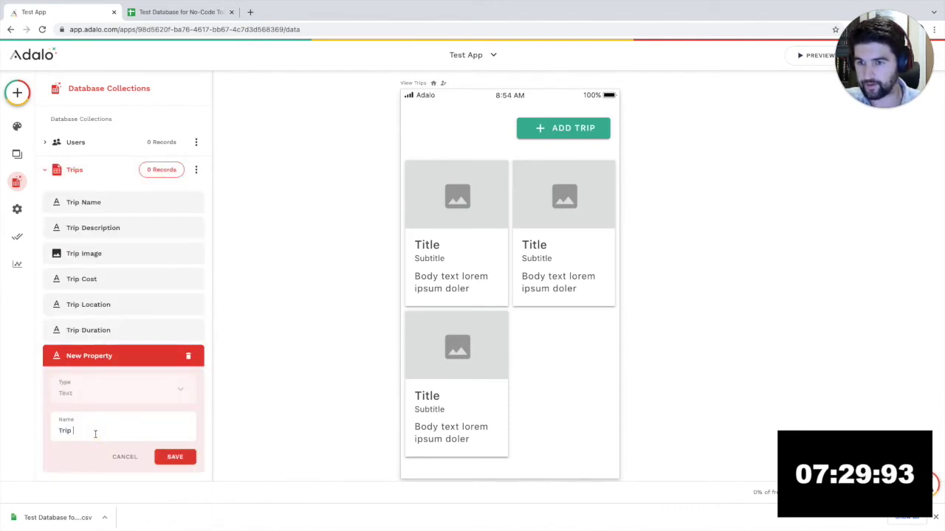
click(175, 458)
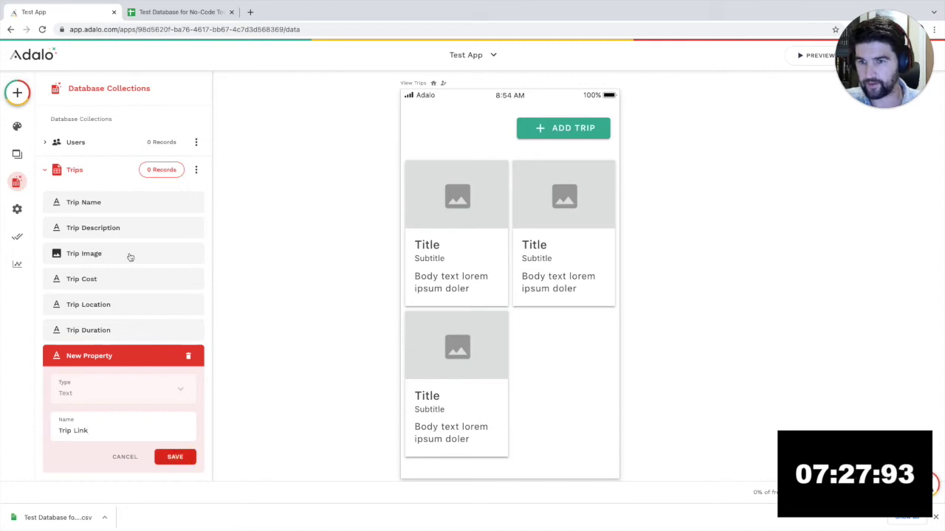
- Import the downloaded Test Database CSV file into the Trips collection, keeping the matched columns, and close the records table
click(159, 169)
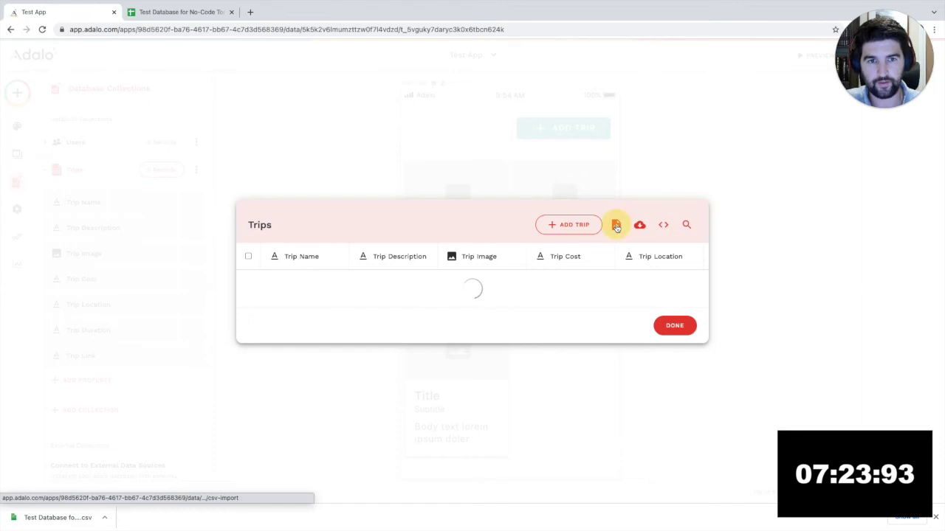
click(616, 226)
drag(62, 519, 523, 328)
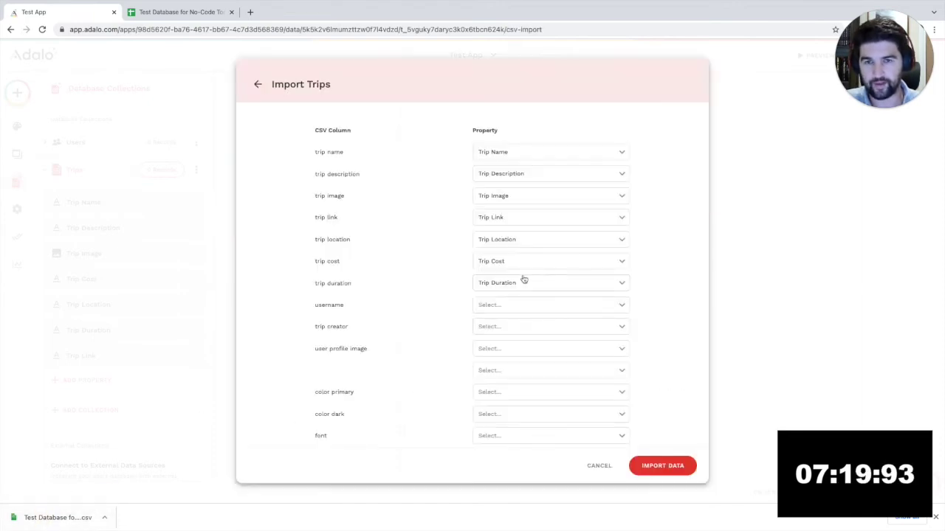
click(661, 464)
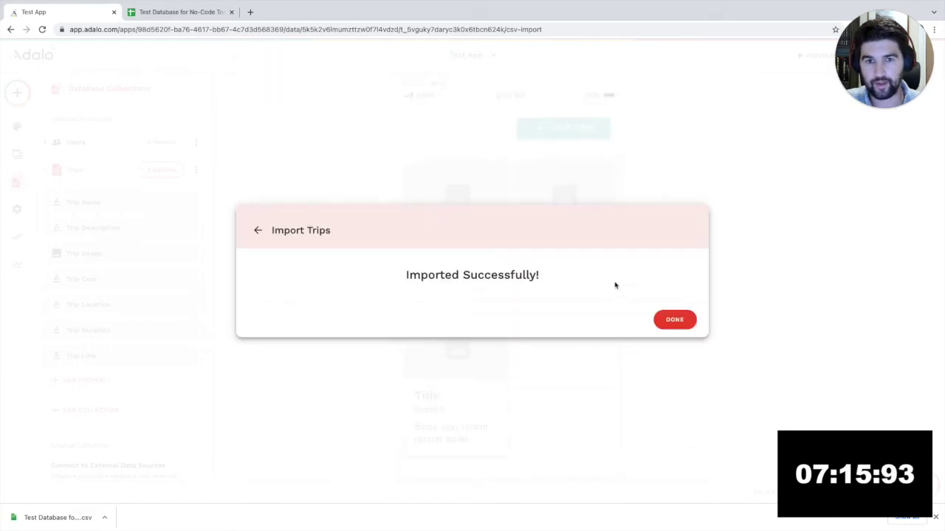
click(681, 317)
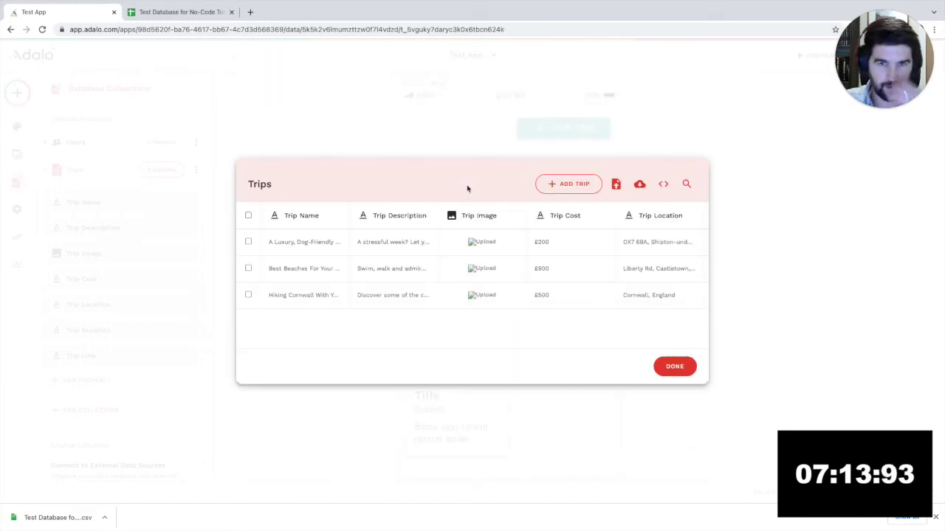
click(666, 367)
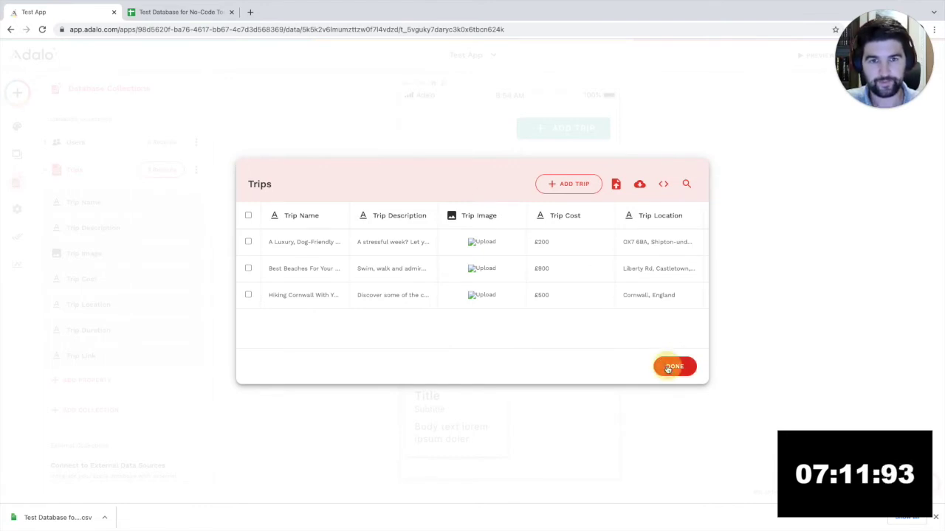
- Clear the card list's title text and try to insert a Trips property as dynamic text
click(446, 223)
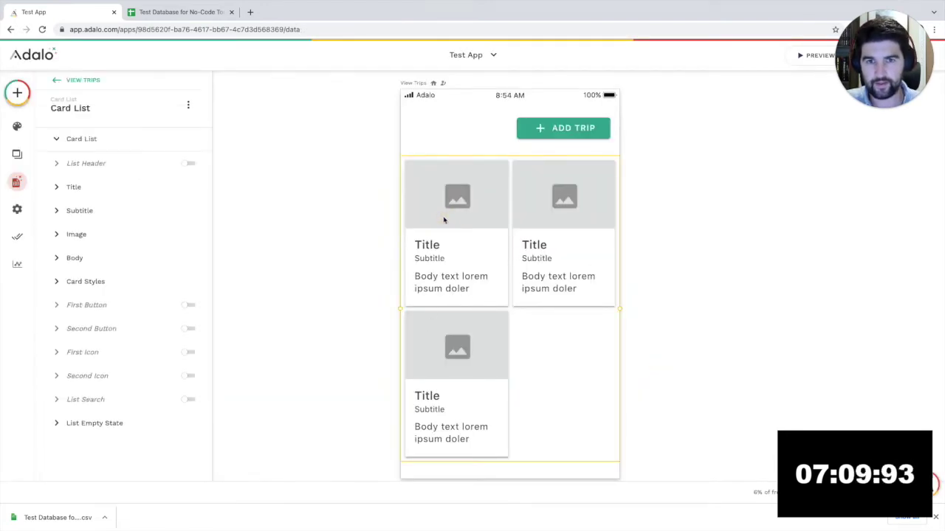
scroll(155, 255, down, 1)
scroll(127, 276, down, 1)
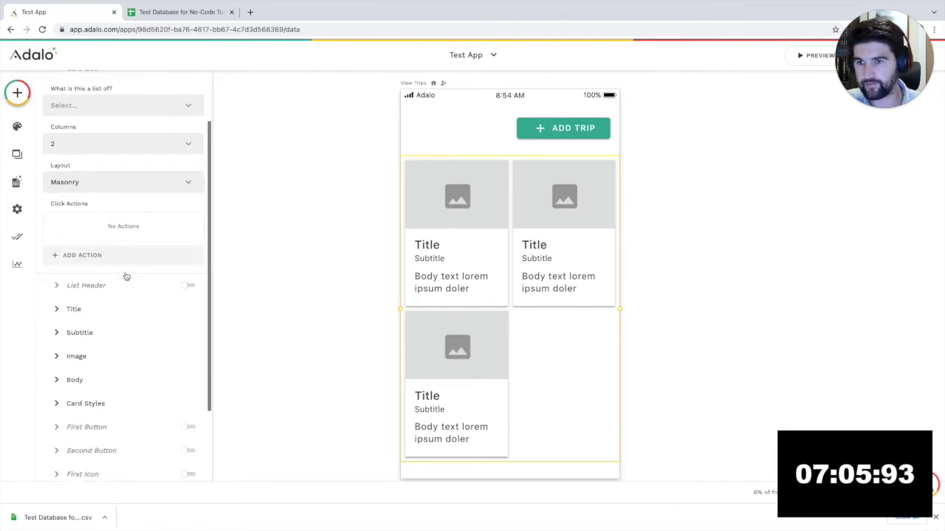
scroll(100, 296, down, 1)
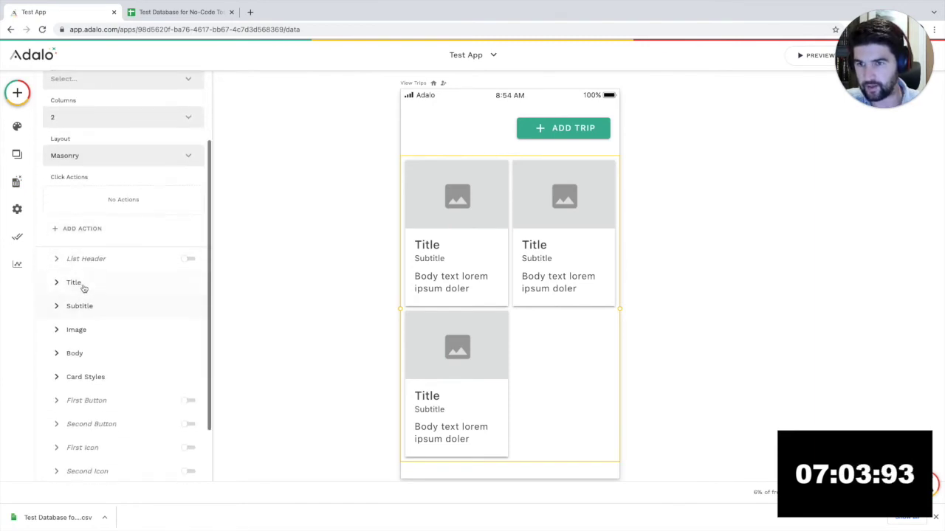
click(92, 292)
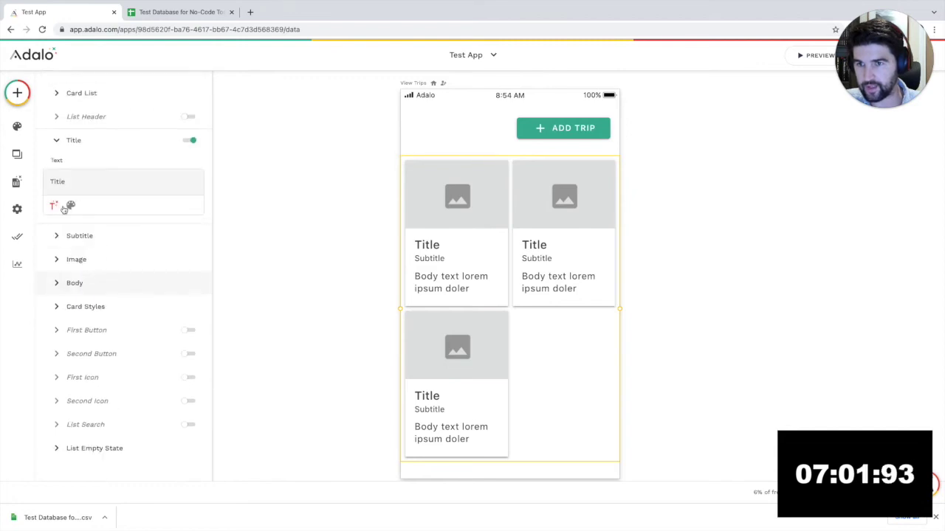
click(51, 182)
text(a)
key(BackSpace)
click(53, 205)
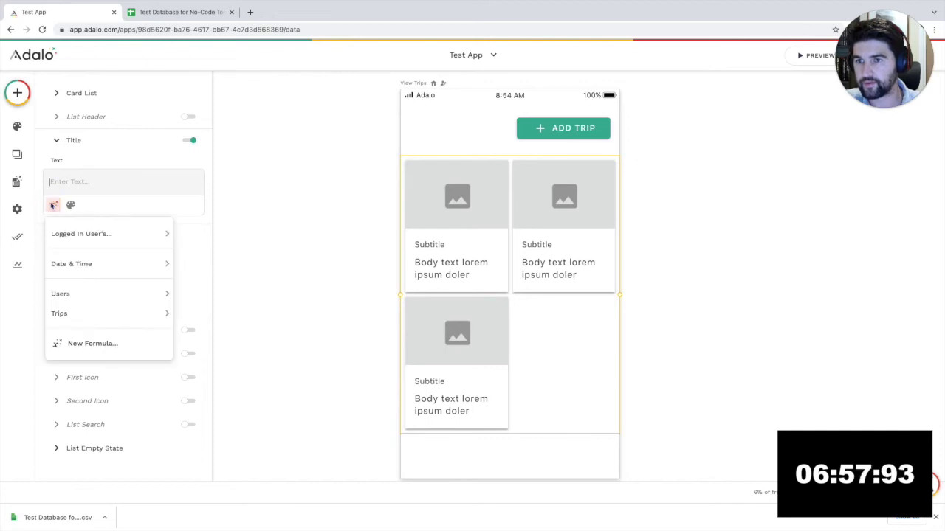
mouse_move(95, 319)
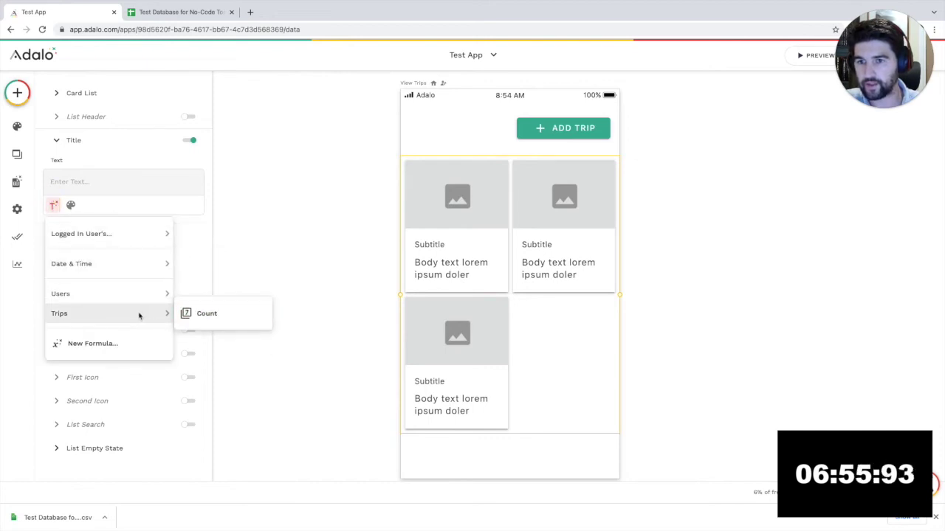
mouse_move(124, 233)
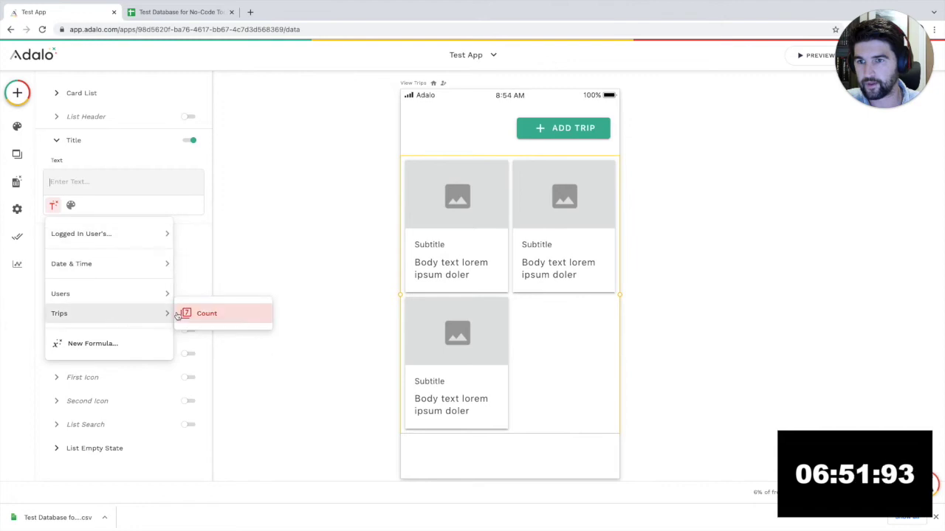
click(238, 209)
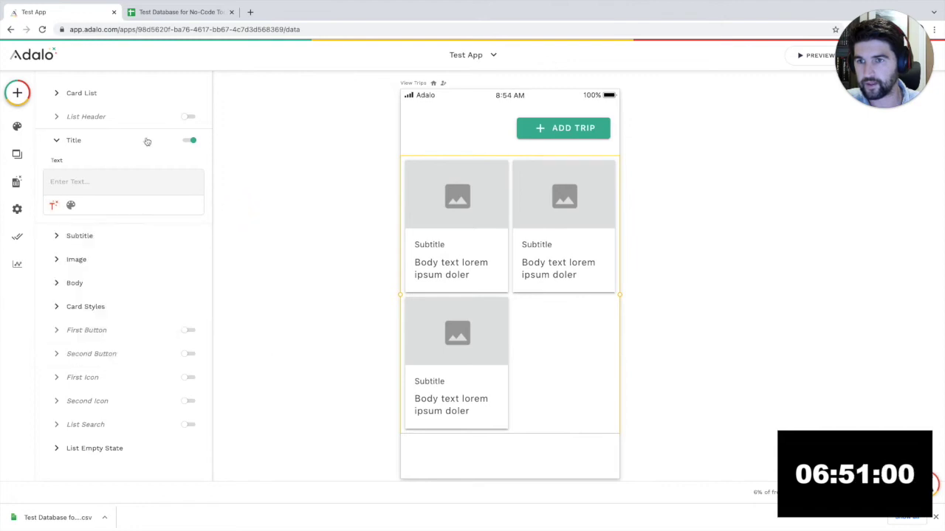
- Check the available data of the View Trips screen
click(418, 84)
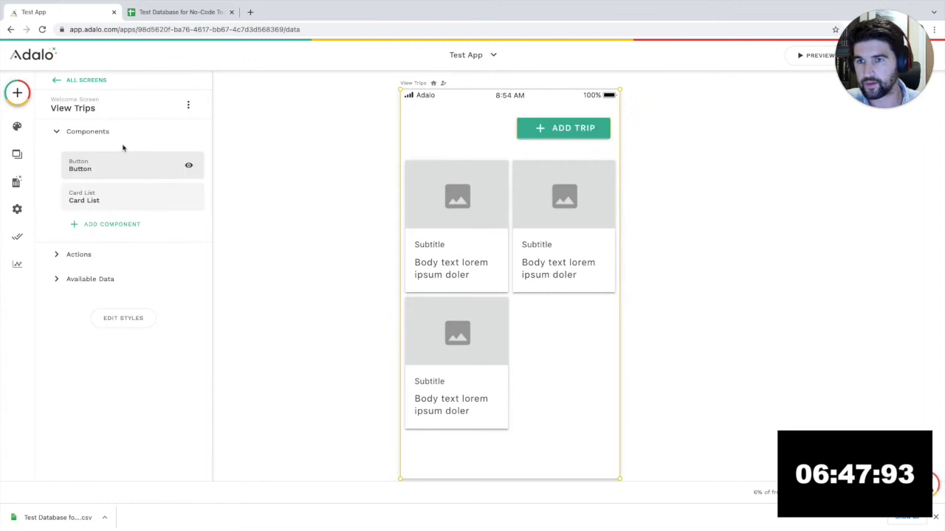
click(93, 282)
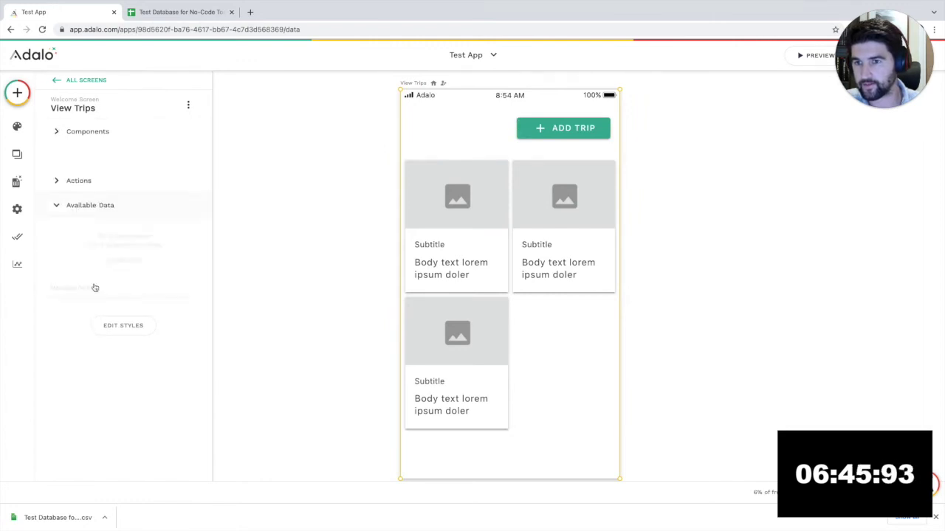
click(268, 142)
- Set the card list on the View Trips screen to be a list of Trips
click(427, 200)
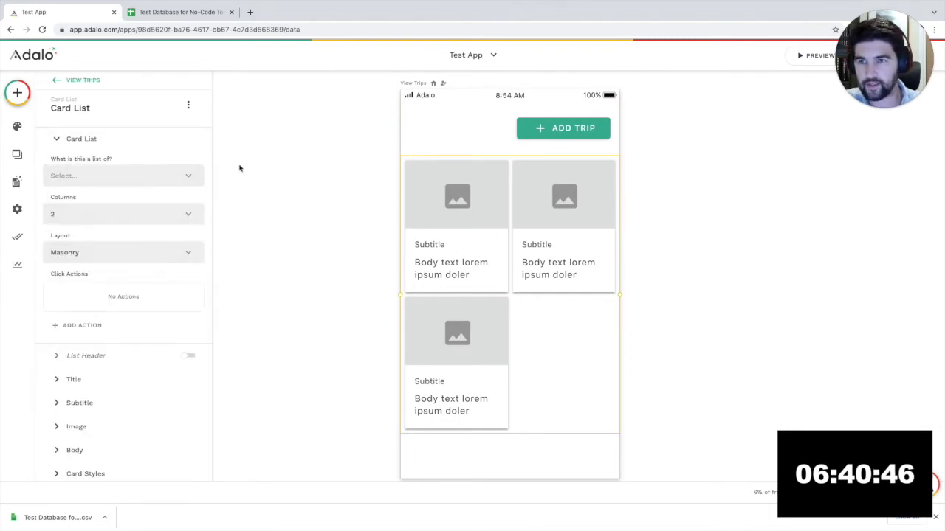
click(92, 176)
click(79, 221)
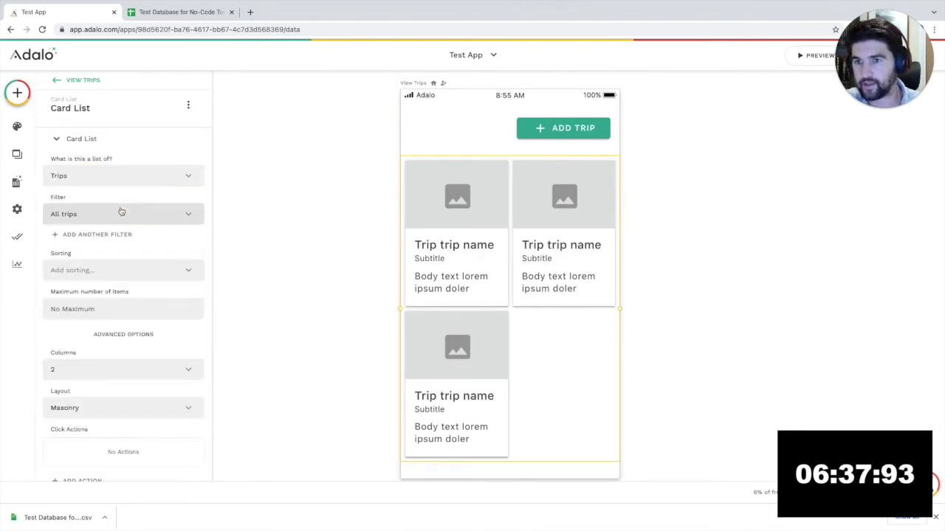
- Check the card list's title text and replace its subtitle text with the current trip's Trip Location property
scroll(120, 211, down, 1)
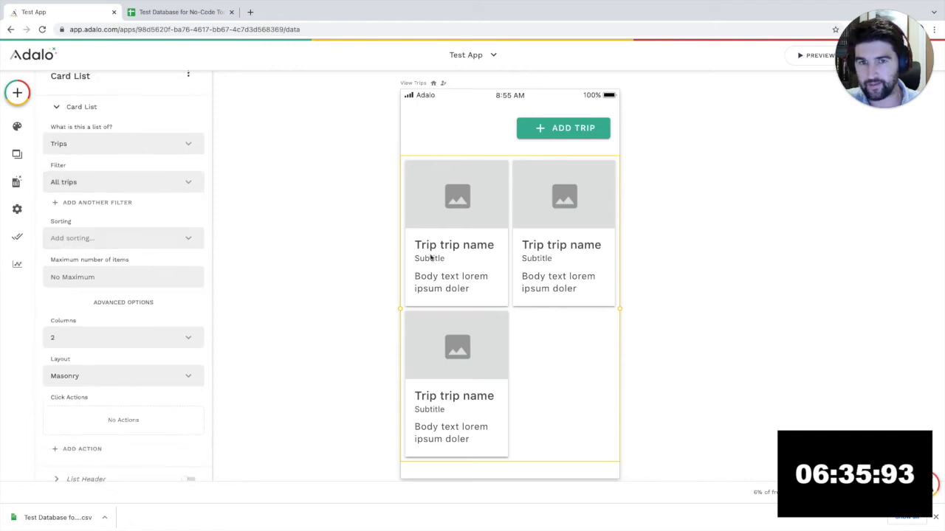
scroll(151, 227, down, 1)
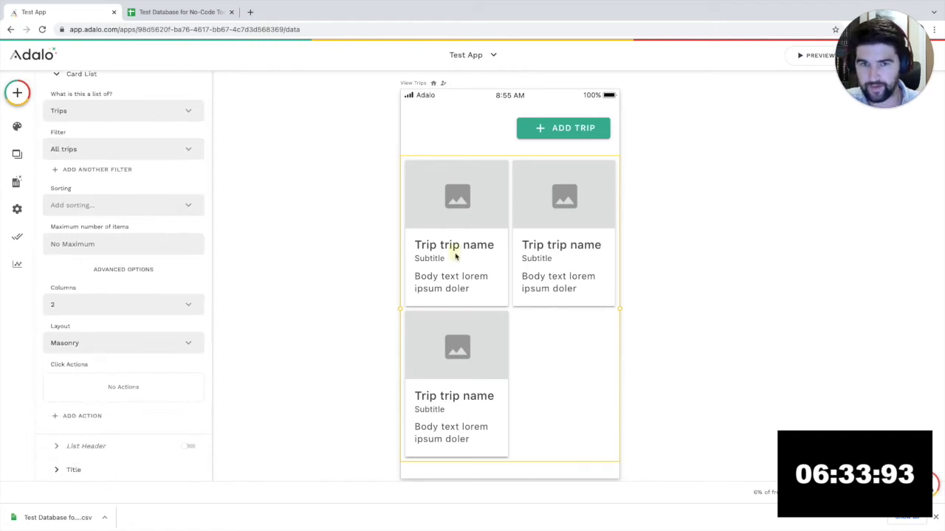
scroll(101, 200, down, 1)
scroll(172, 241, down, 3)
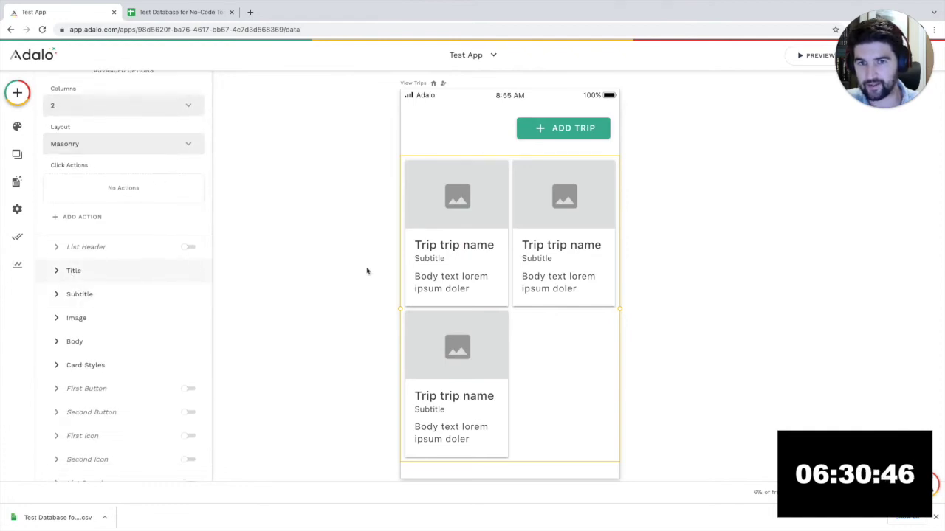
click(92, 274)
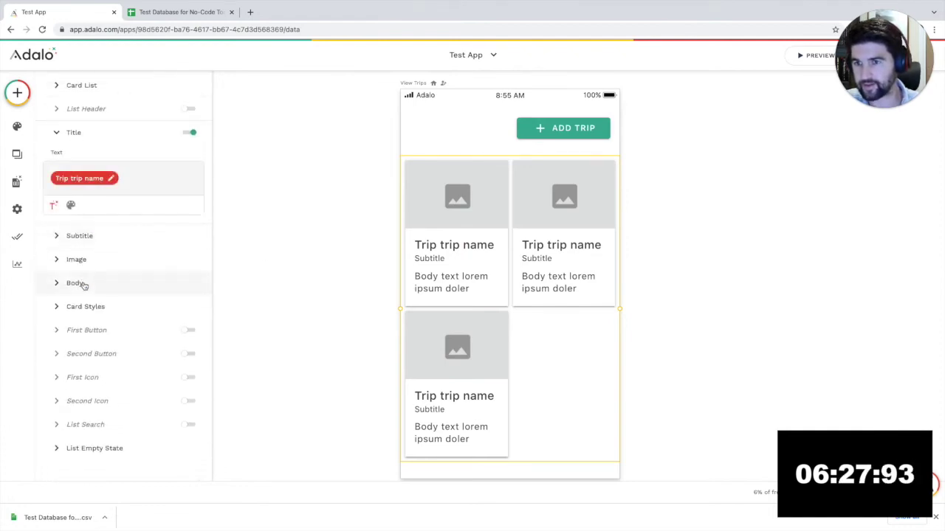
click(76, 239)
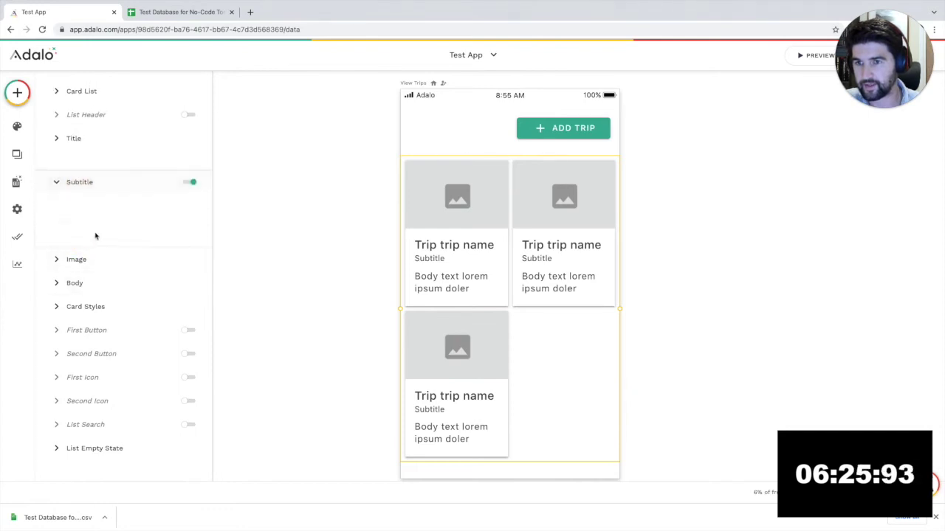
double_click(82, 206)
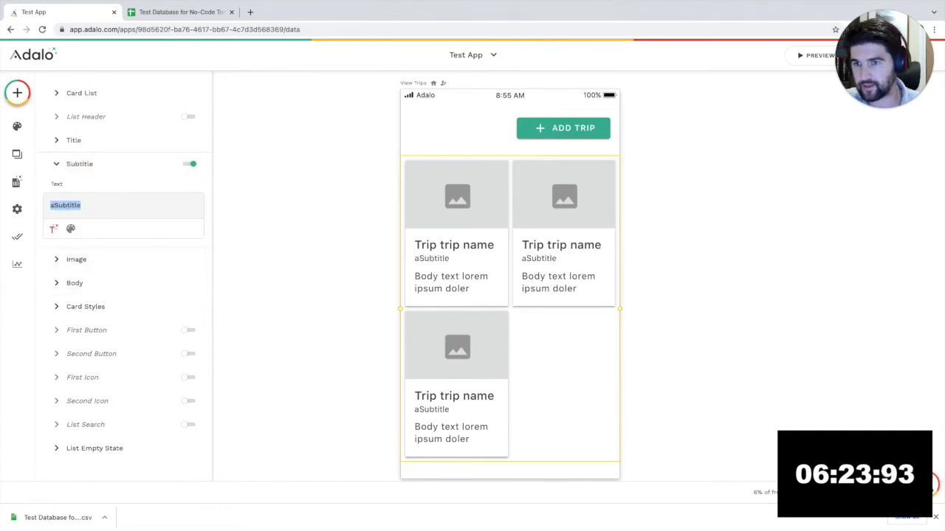
key(BackSpace)
click(53, 230)
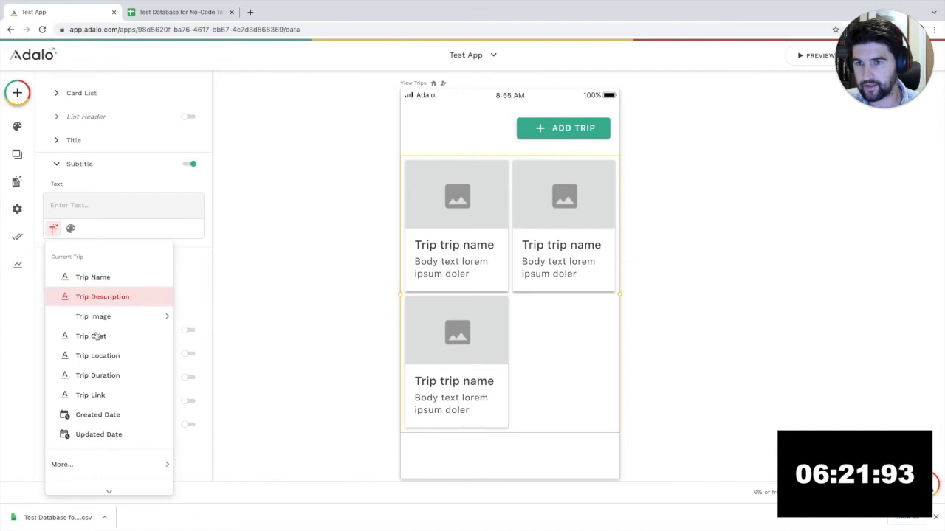
click(95, 356)
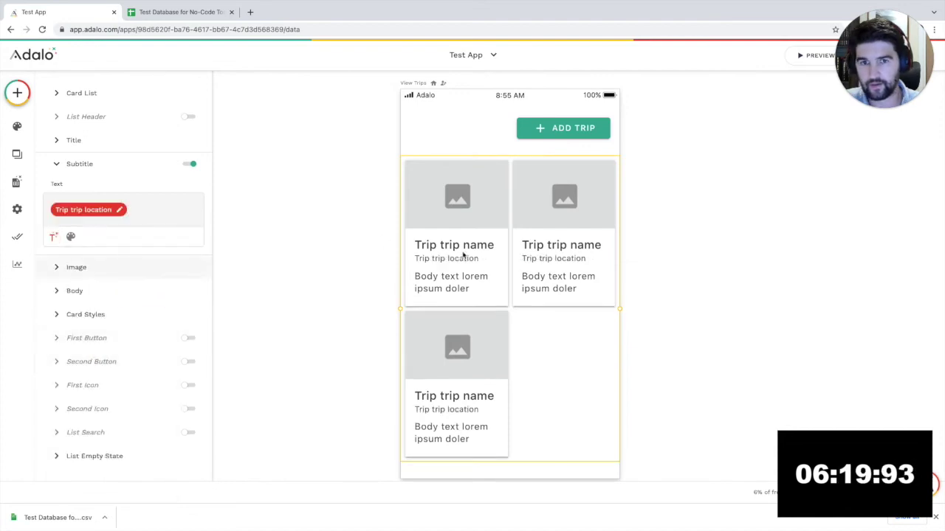
- Turn off the card list's body text and check its image settings
click(110, 282)
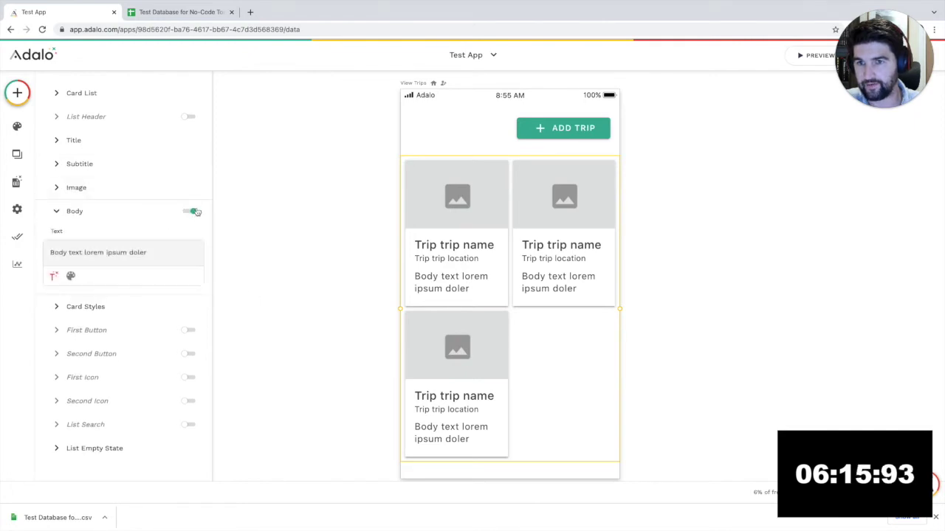
click(191, 211)
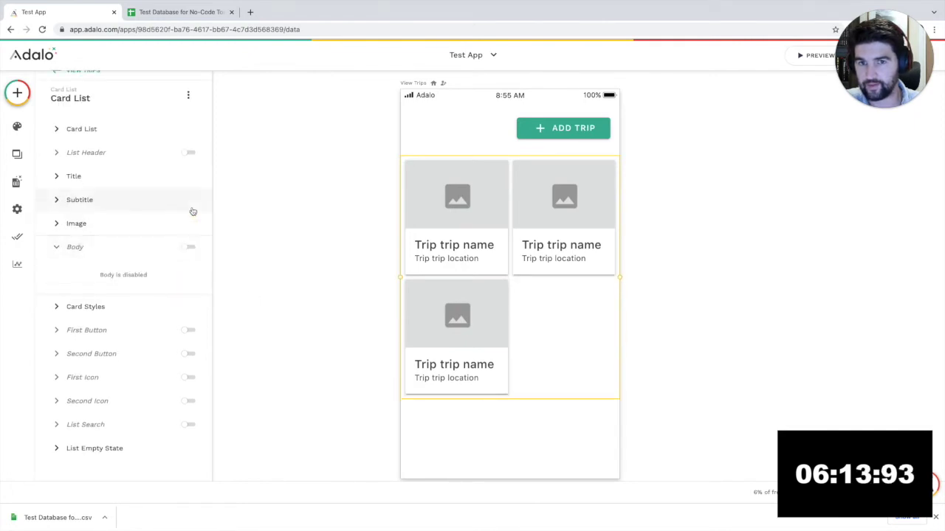
click(61, 227)
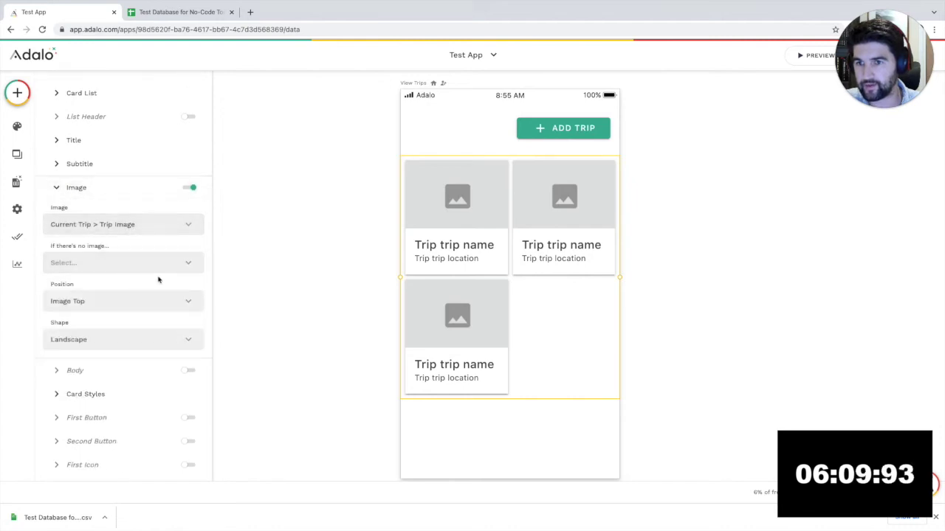
click(281, 248)
- Give the card list a click action that links to a new screen based on the App Bar template
click(455, 240)
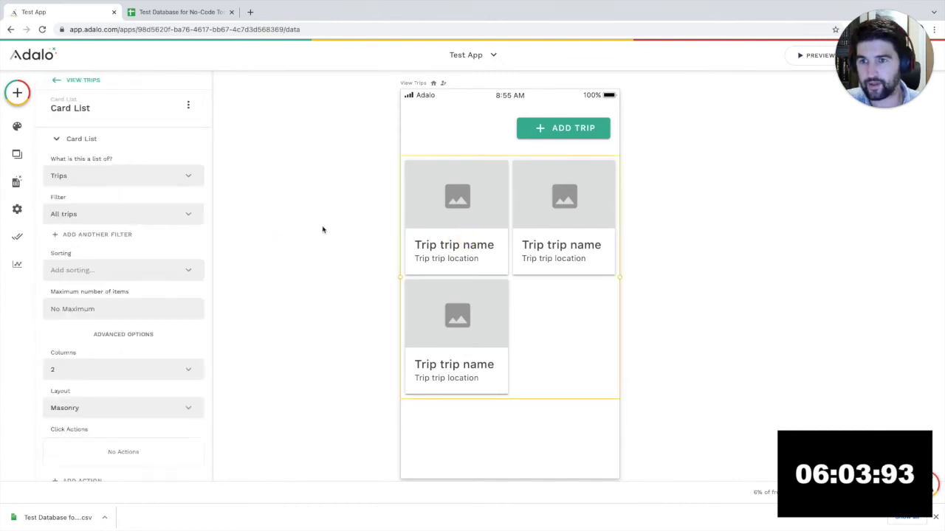
scroll(142, 403, down, 2)
click(72, 424)
mouse_move(119, 242)
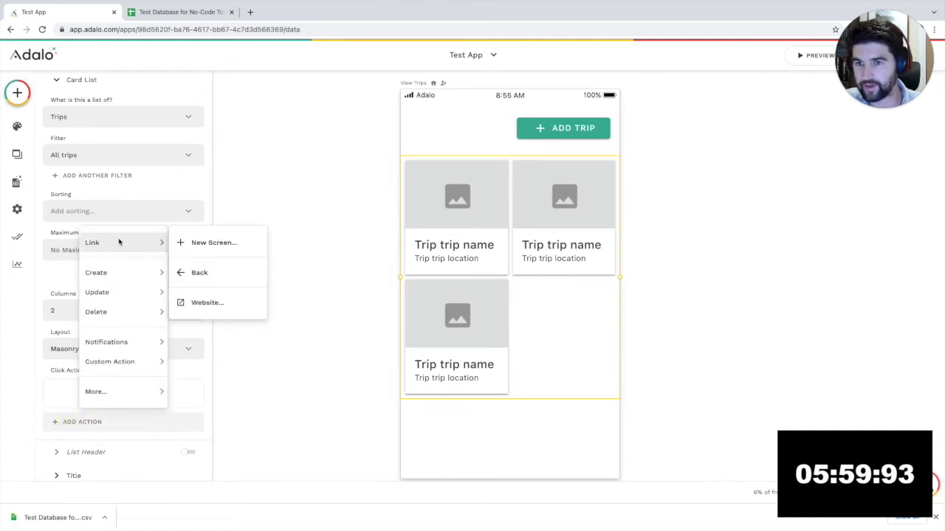
click(195, 243)
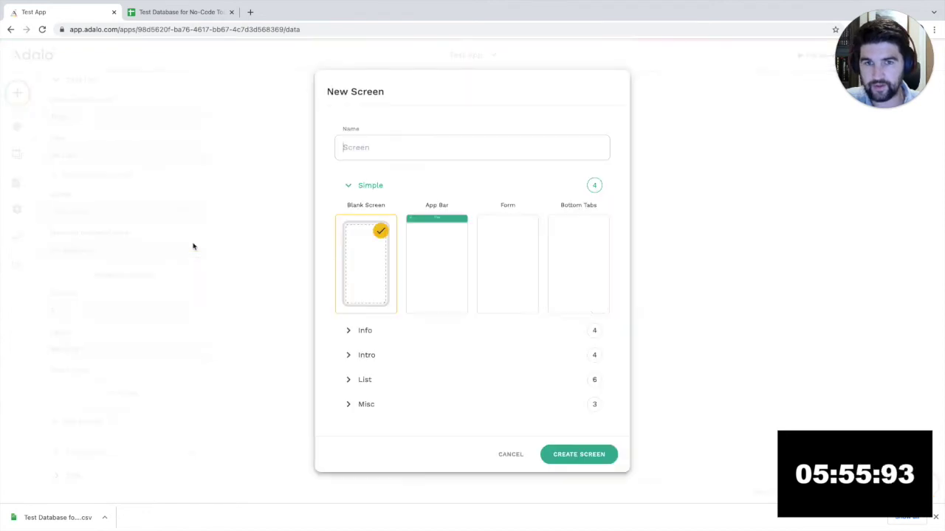
click(441, 246)
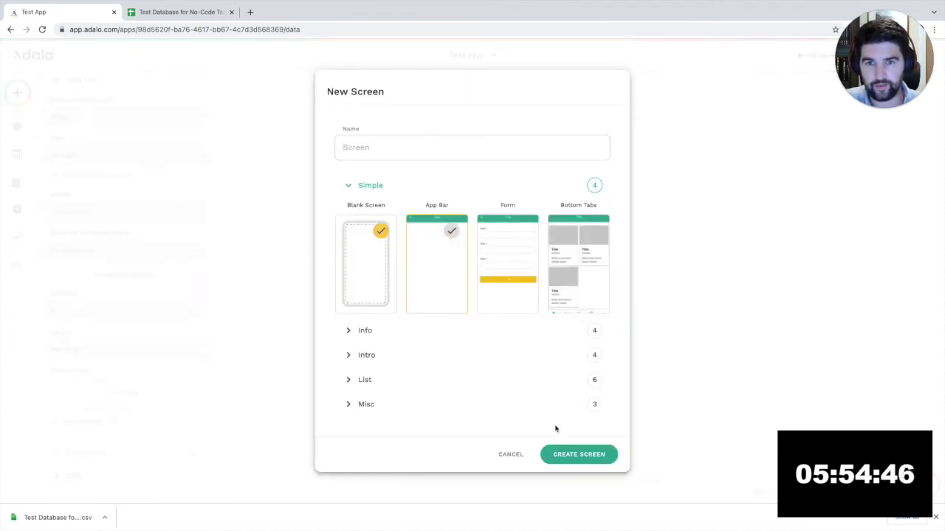
click(586, 459)
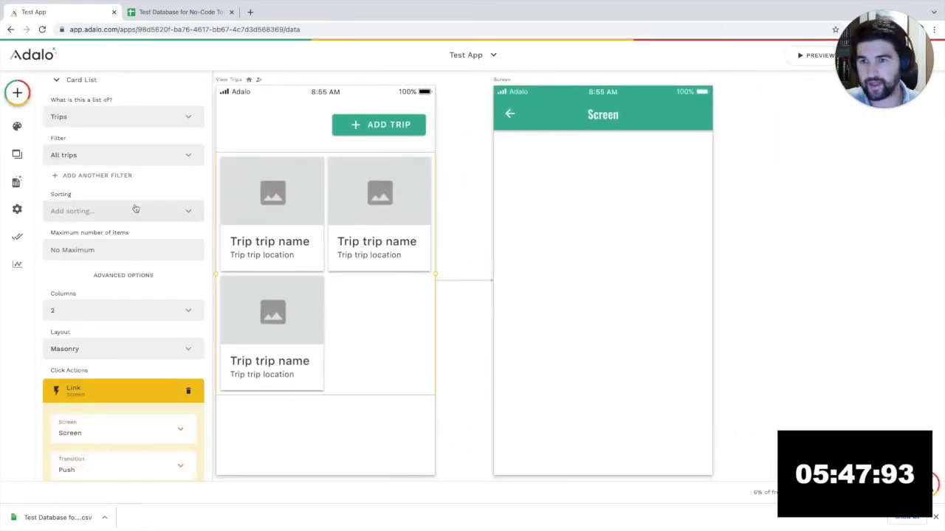
- Add a full-width image directly below the new screen's app bar and set its source to the current trip's Trip Image
click(23, 92)
text(image)
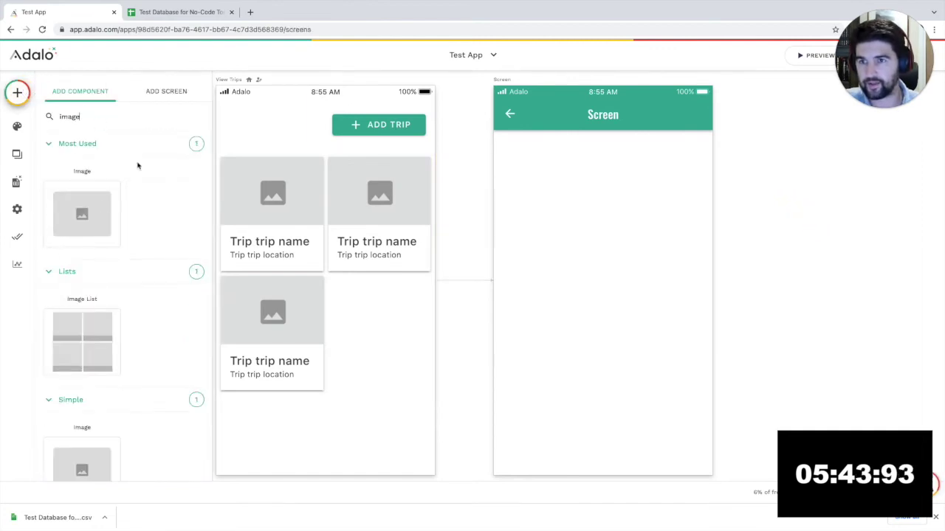
drag(560, 217, 590, 212)
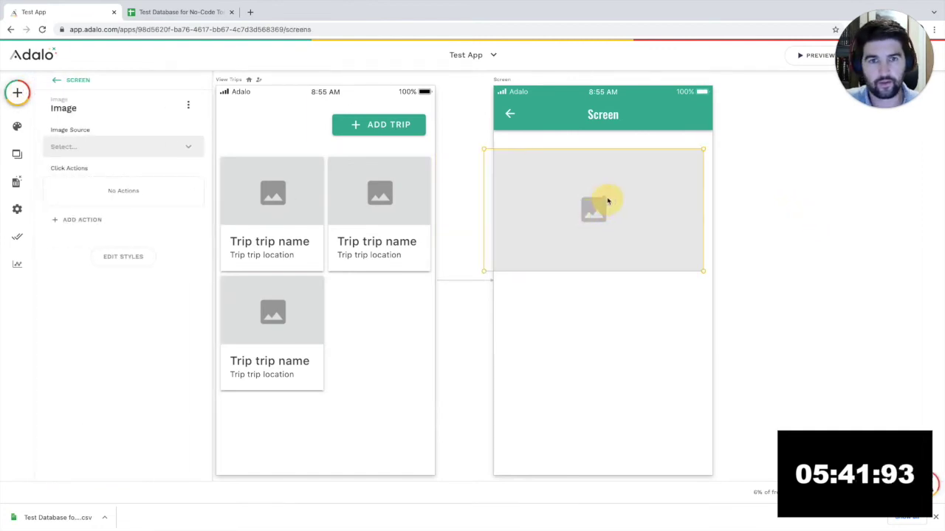
click(109, 147)
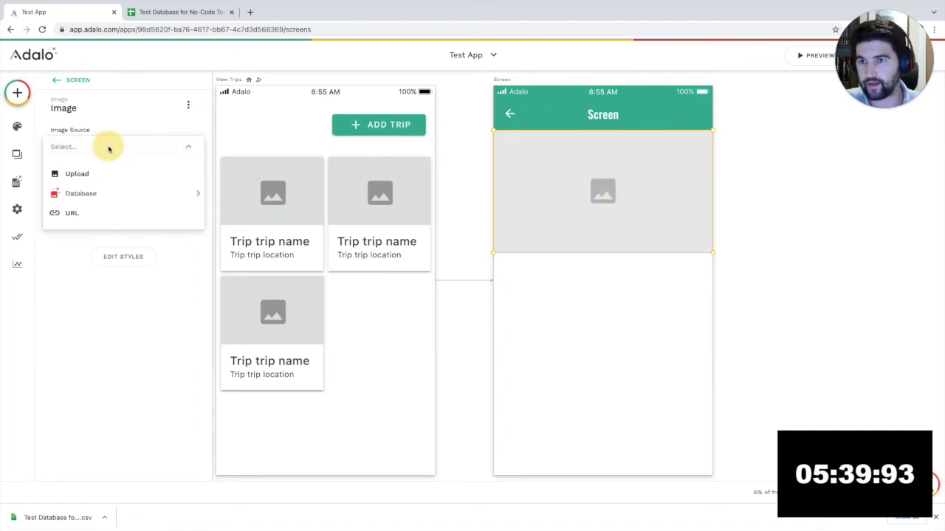
mouse_move(192, 194)
mouse_move(229, 194)
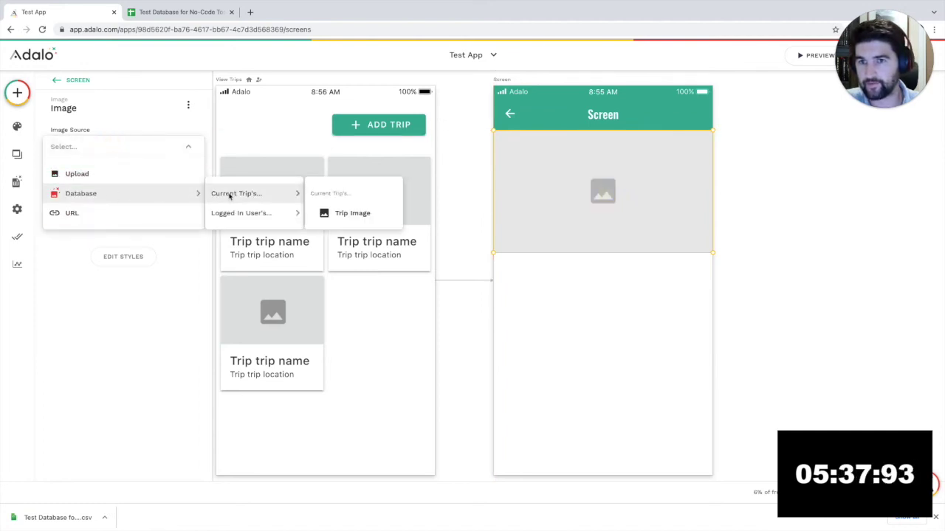
click(342, 214)
click(644, 324)
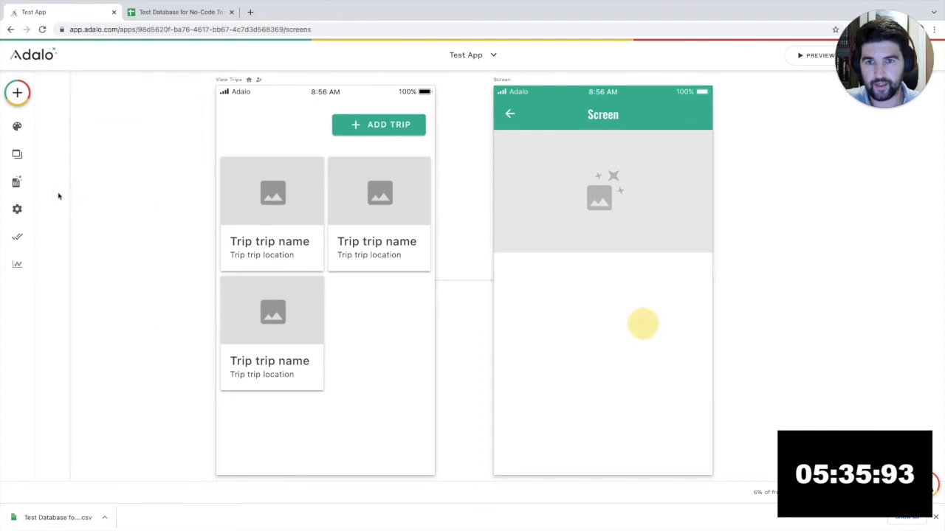
- Place a text label over the lower part of the image and replace its text with the current trip's Trip Name
click(9, 90)
drag(81, 196, 521, 239)
triple_click(87, 154)
key(BackSpace)
click(53, 179)
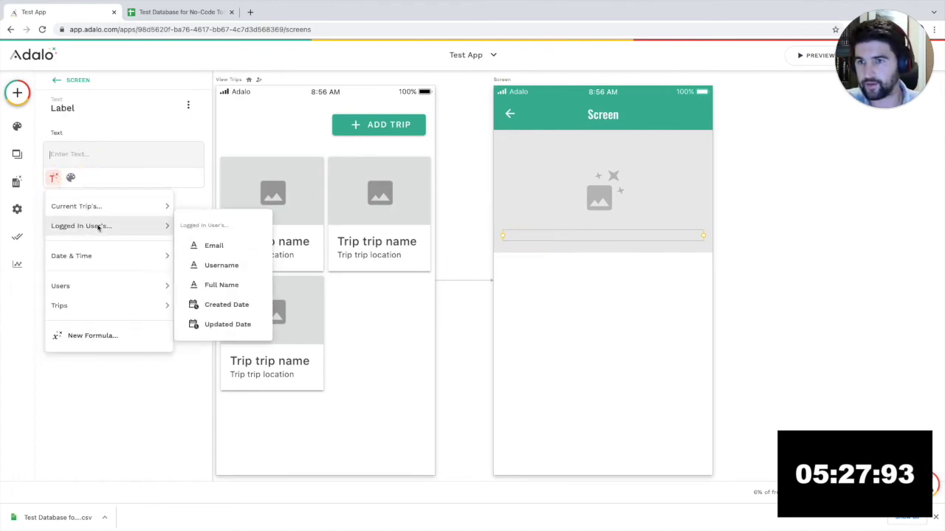
mouse_move(104, 226)
mouse_move(148, 207)
click(196, 224)
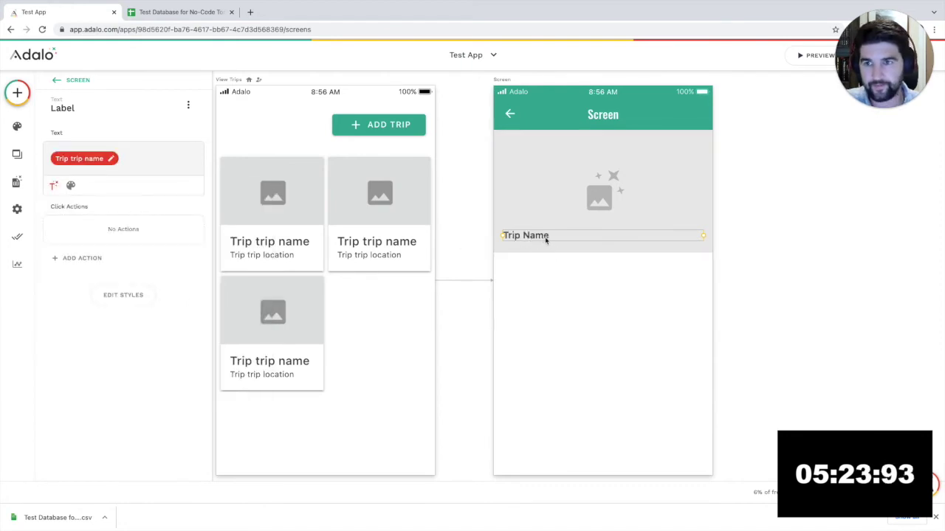
- Duplicate the Trip Name label to just below the image and right-align the copy's text
drag(547, 238, 544, 270)
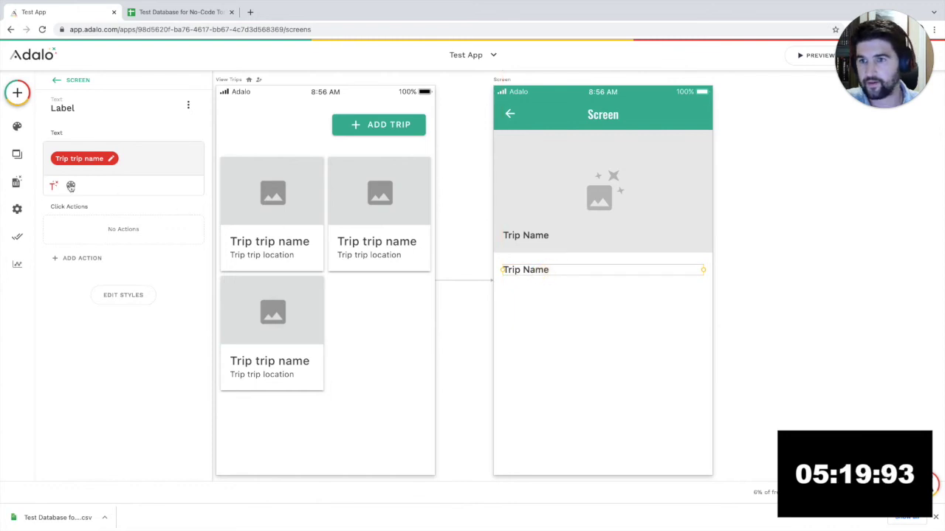
click(179, 185)
click(186, 254)
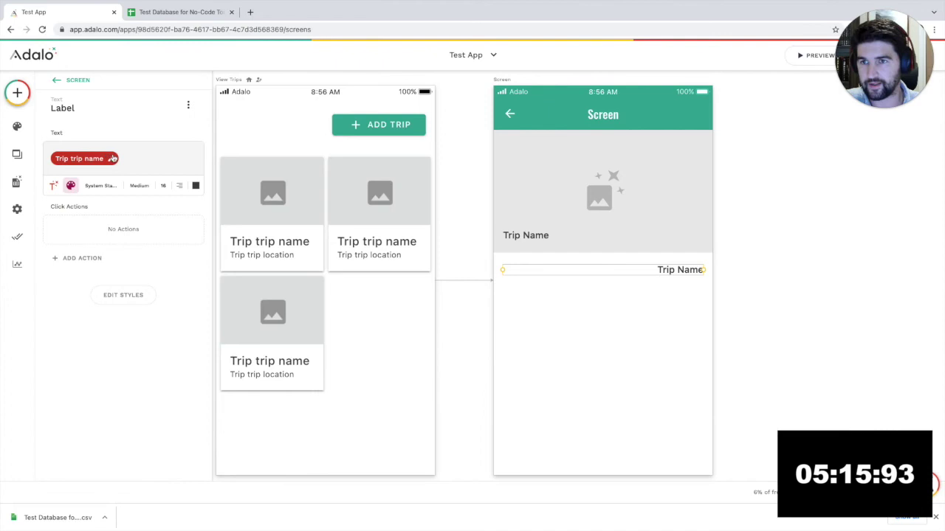
- Replace the right-aligned label's dynamic text with the current trip's Trip Cost
click(111, 159)
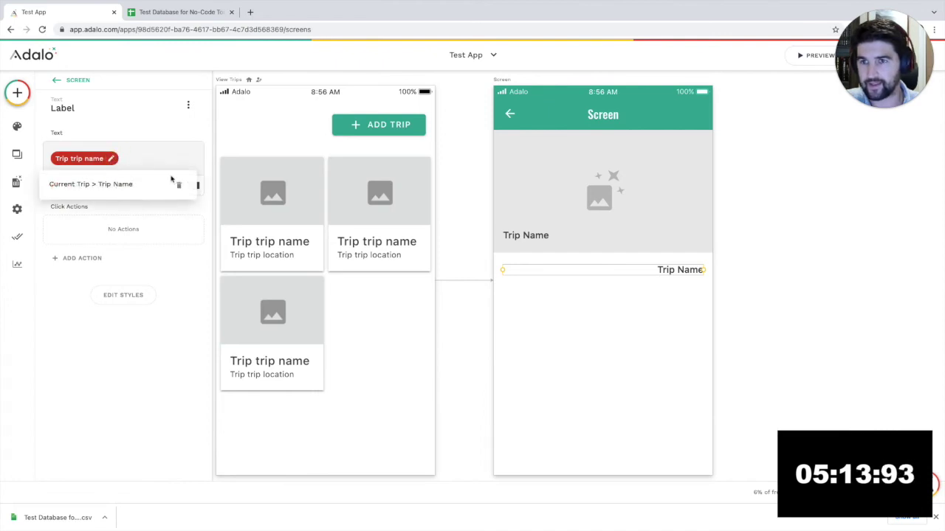
click(180, 187)
click(53, 177)
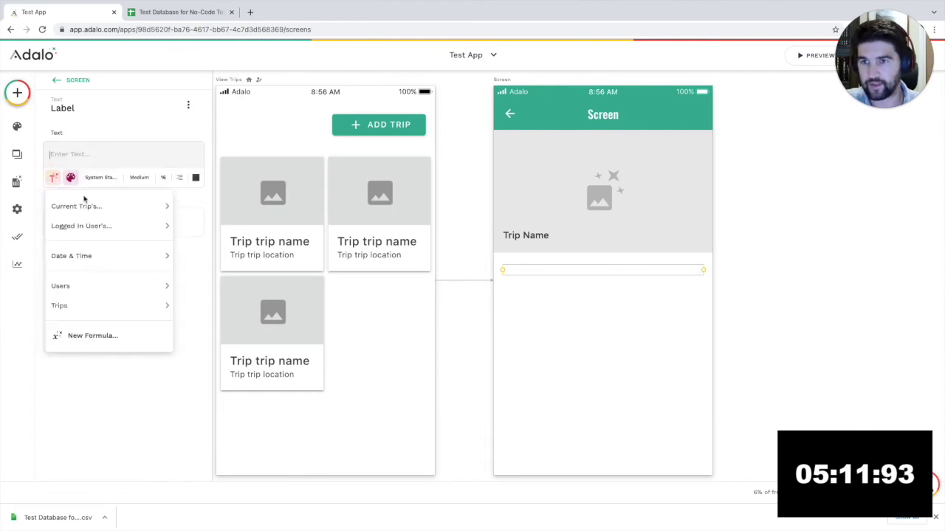
mouse_move(101, 257)
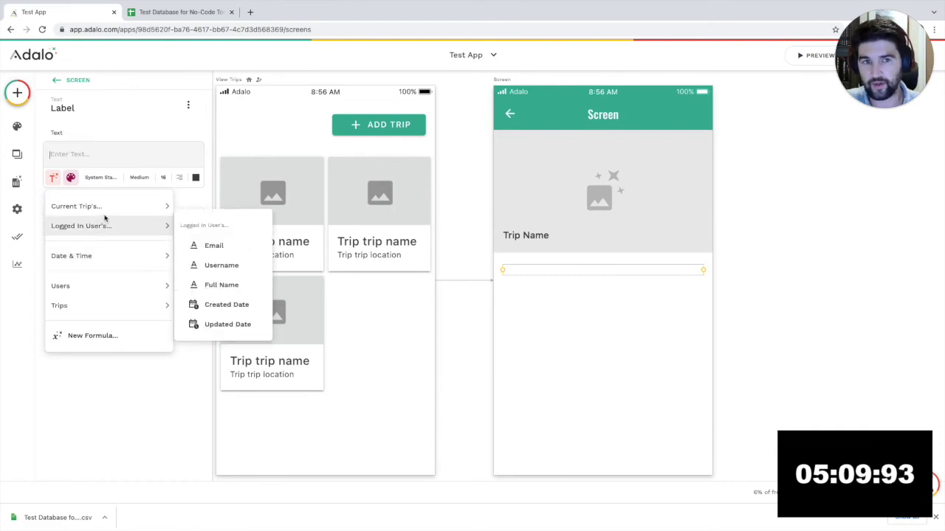
mouse_move(111, 206)
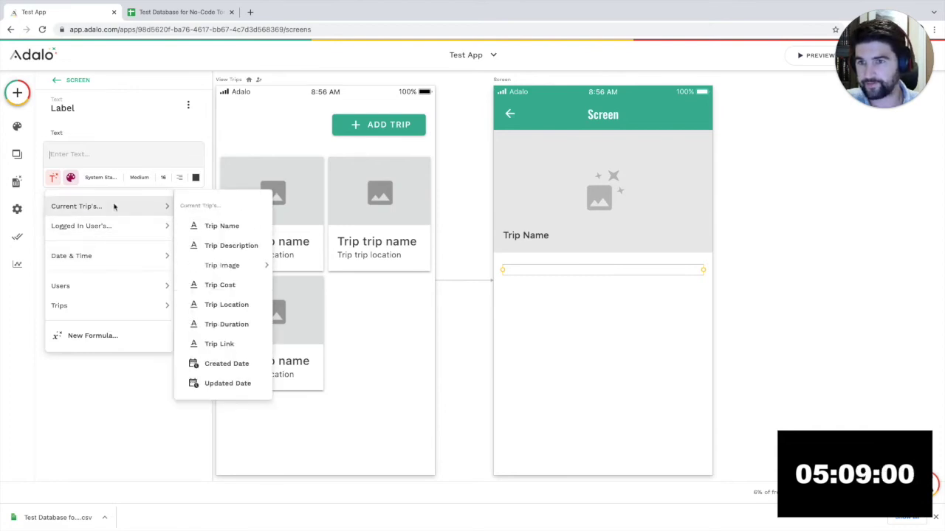
click(220, 285)
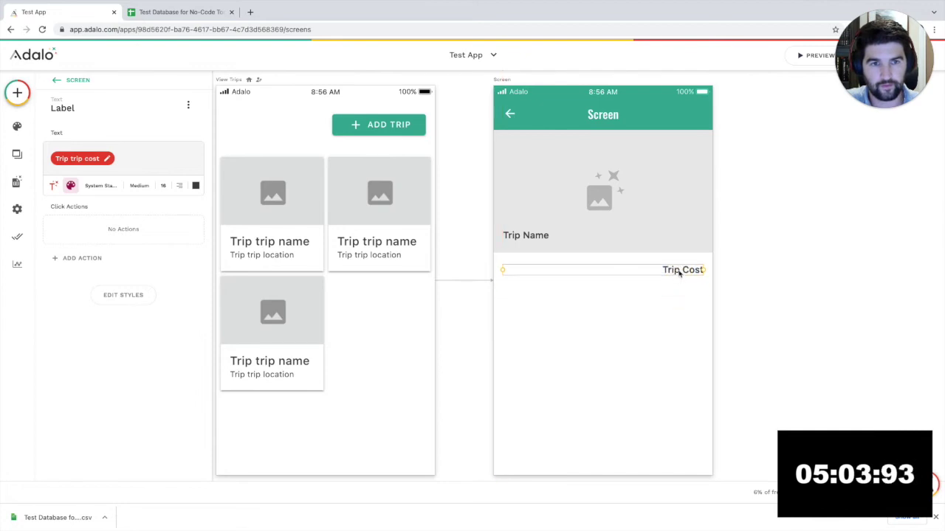
- Duplicate the Trip Cost label directly below it and replace the copy's text with the current trip's Trip Duration
key(ctrl+d)
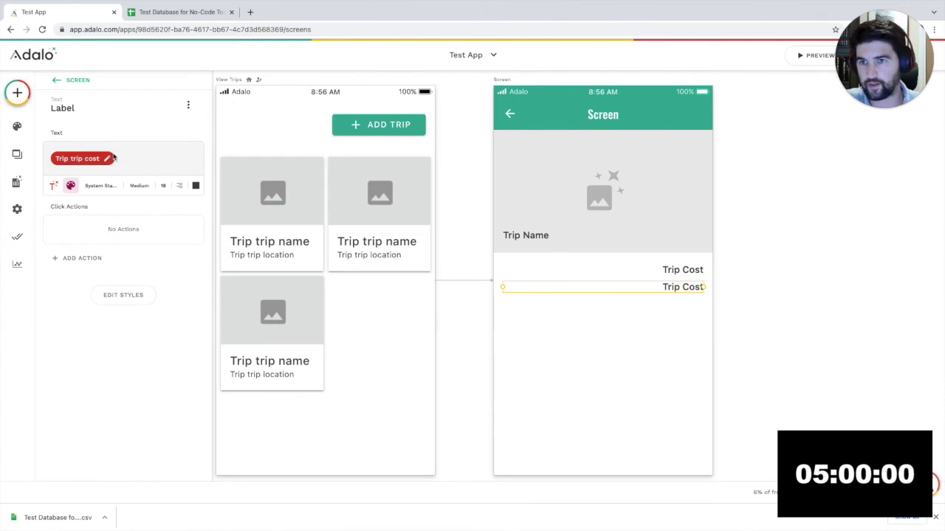
click(110, 161)
click(184, 186)
click(53, 177)
click(685, 289)
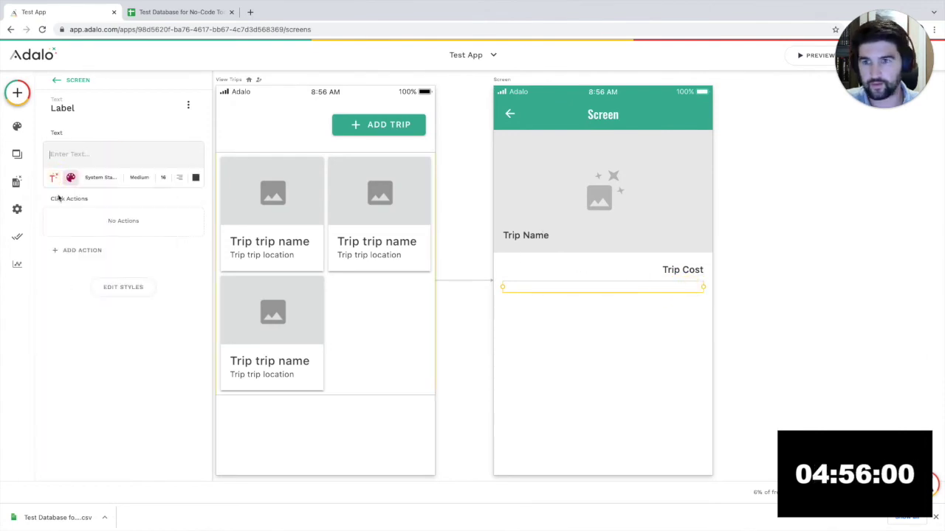
click(53, 178)
mouse_move(96, 228)
mouse_move(102, 206)
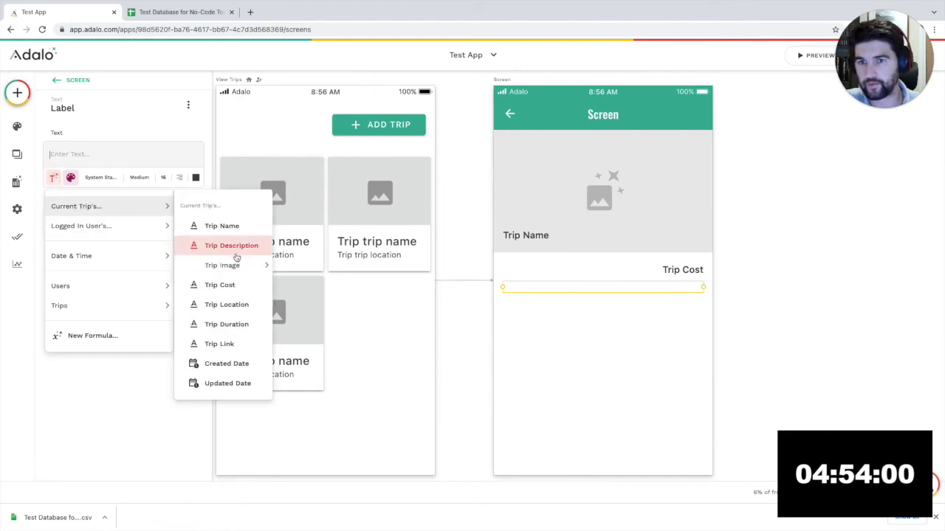
click(236, 322)
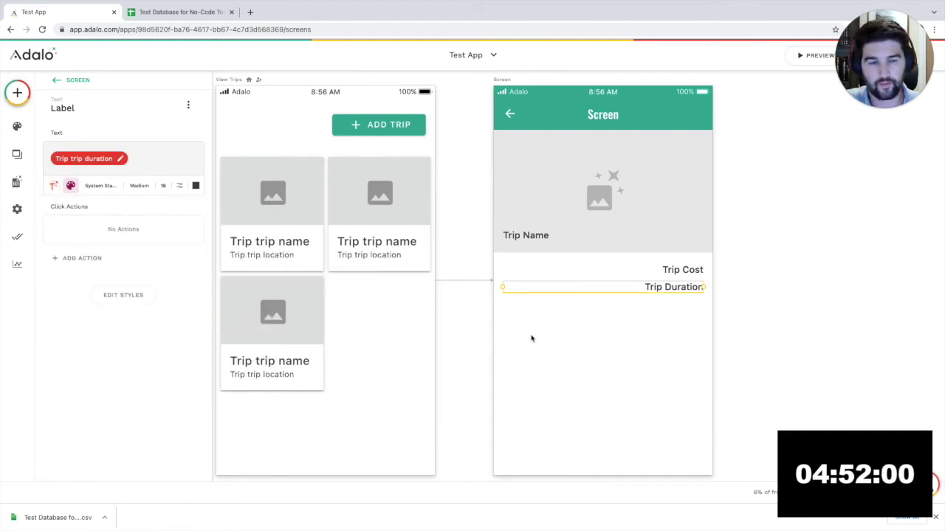
click(657, 303)
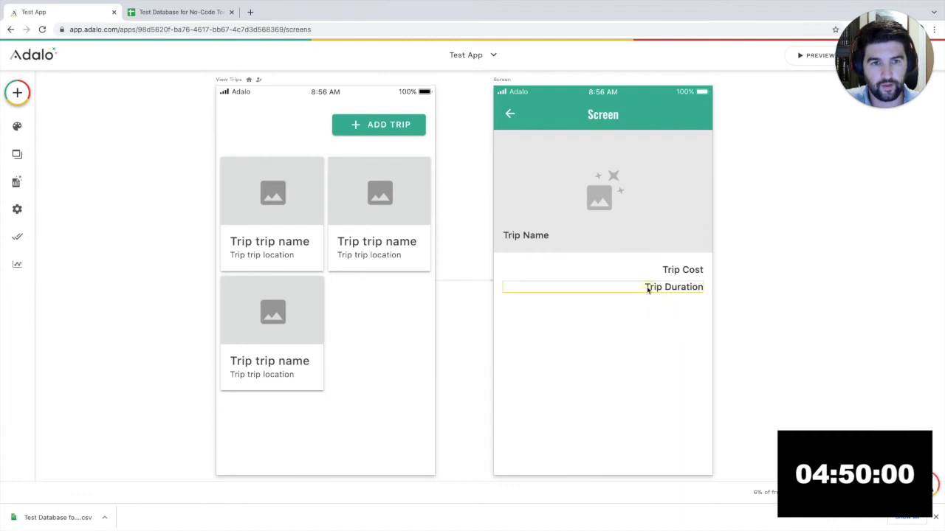
- Duplicate the Trip Duration label a little below it and left-align the copy's text
click(647, 293)
key(ctrl+d)
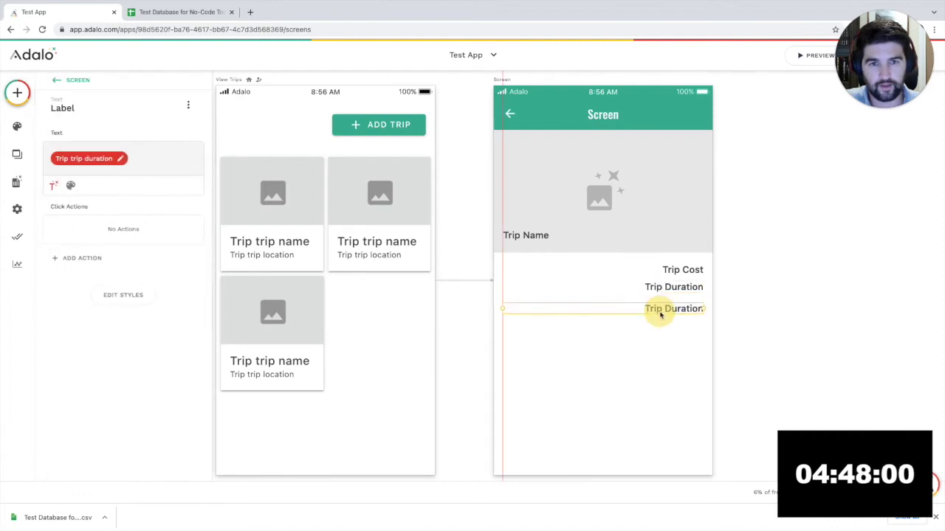
click(70, 186)
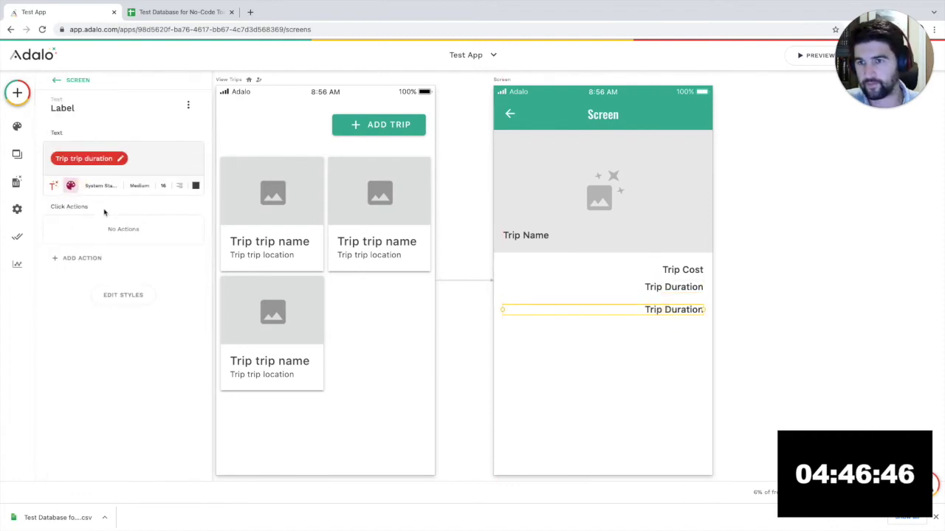
click(177, 187)
click(162, 213)
- Replace the left-aligned label's dynamic text with the current trip's Trip Location
click(121, 159)
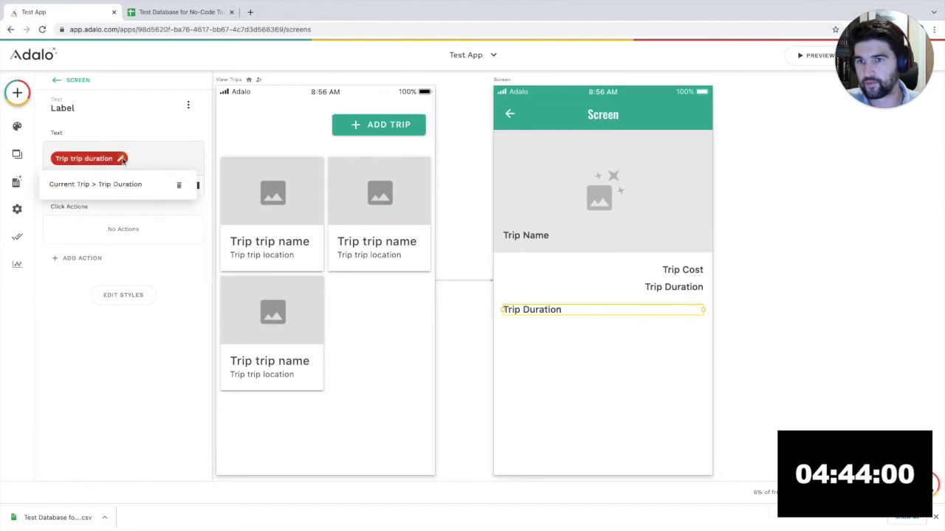
click(181, 187)
click(53, 177)
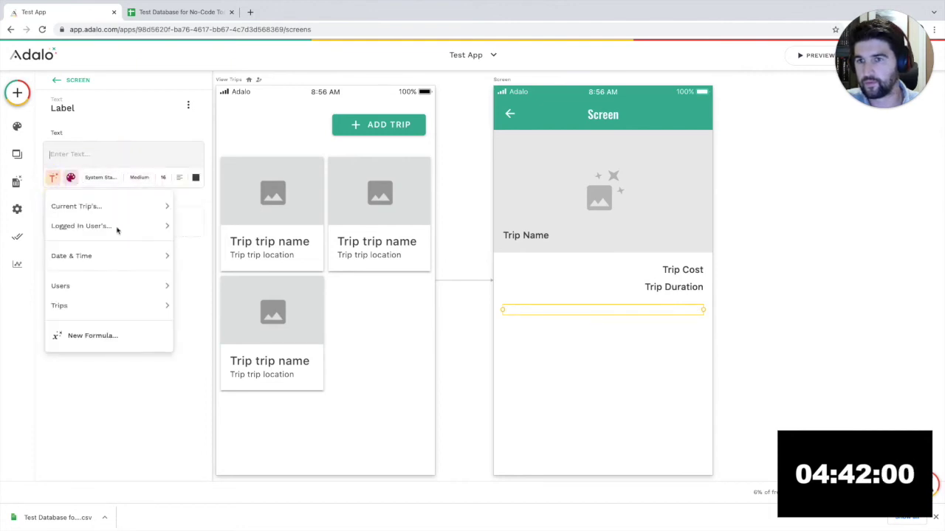
mouse_move(107, 210)
click(218, 305)
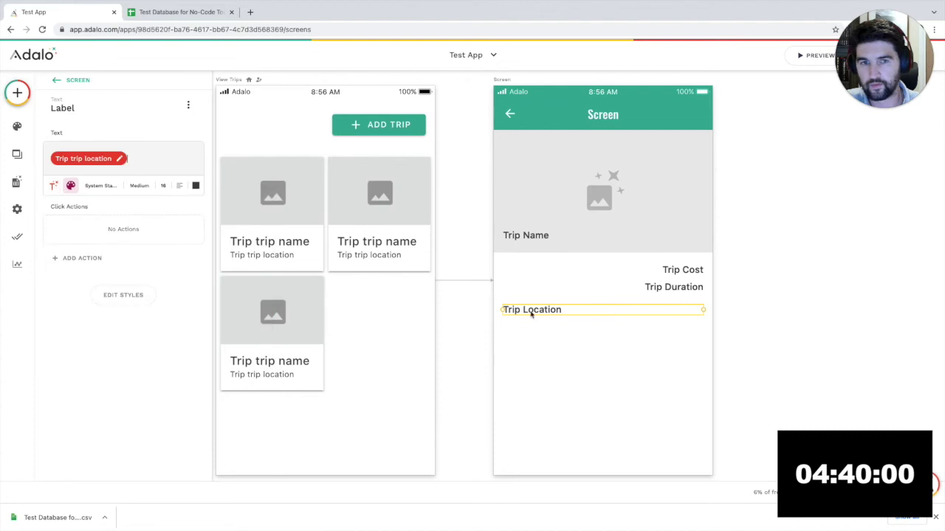
- Duplicate the Trip Location label directly below it and set the copy's font weight to Normal
drag(554, 314, 549, 327)
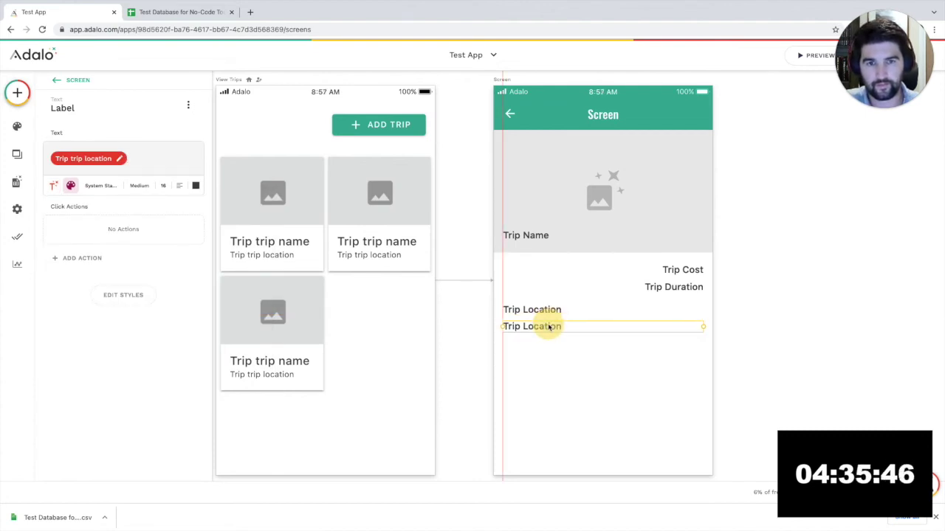
click(148, 186)
click(125, 232)
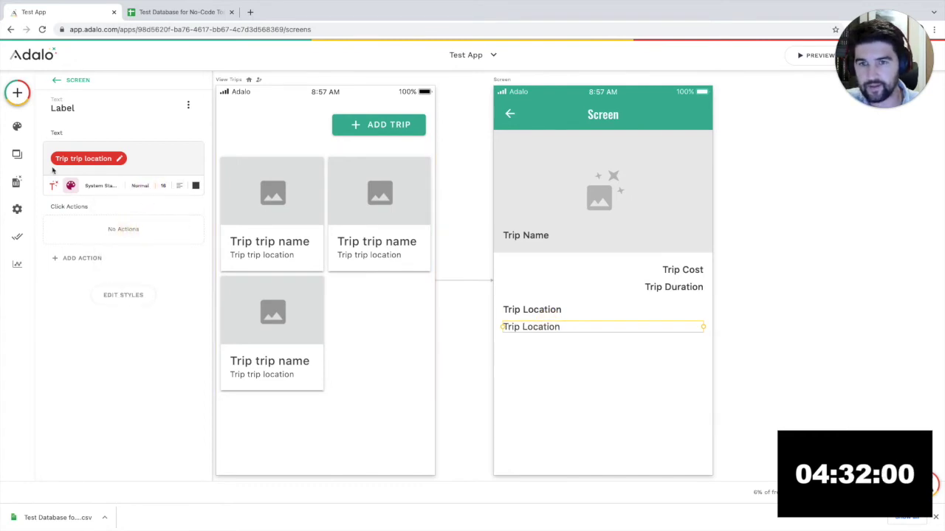
- Replace the lower label's dynamic text with the current trip's Trip Description
click(115, 158)
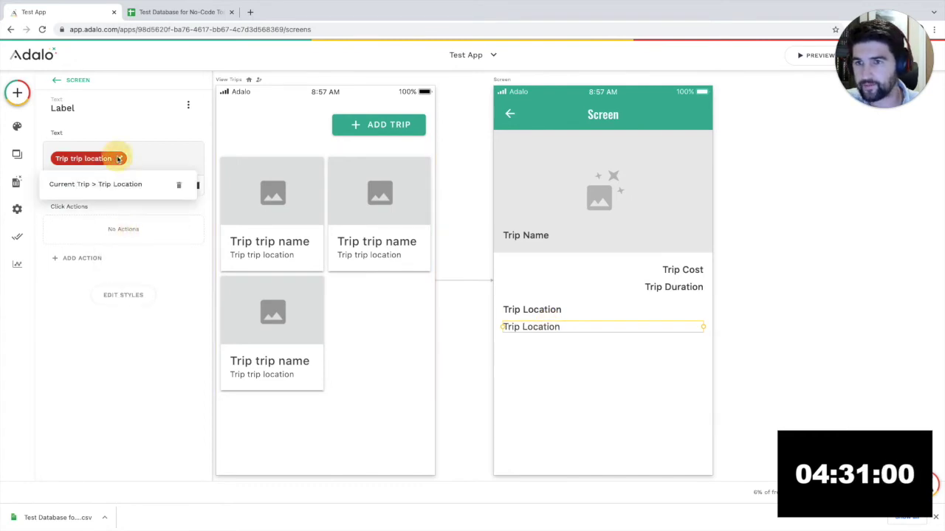
click(53, 177)
mouse_move(104, 207)
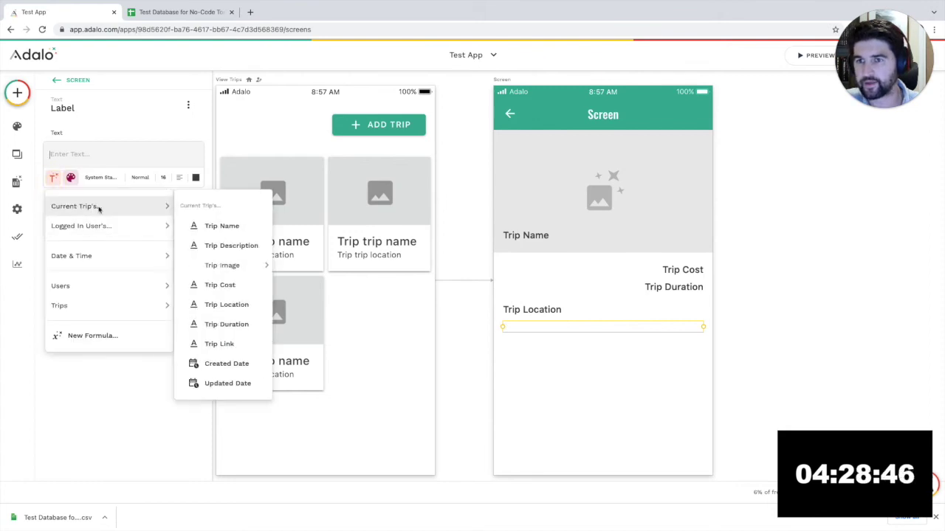
click(215, 251)
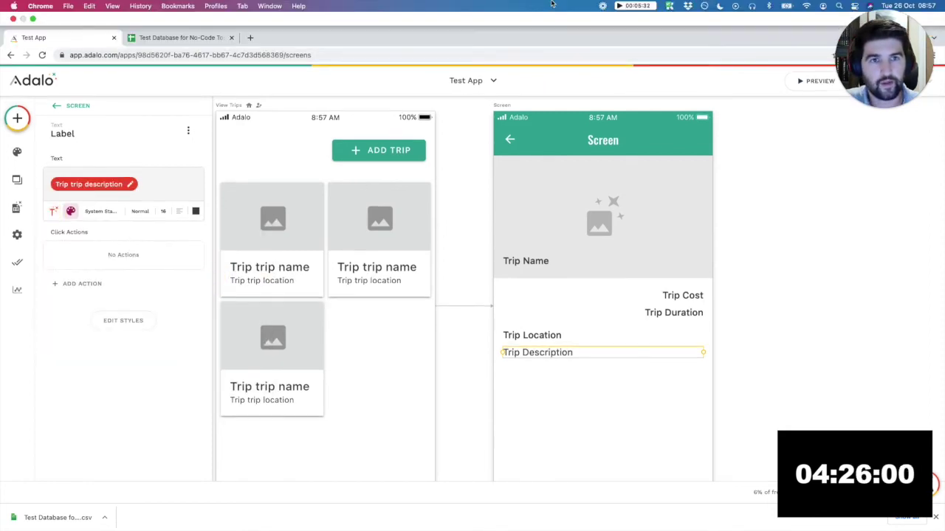
click(756, 323)
- Add a button with the text "View Website" near the lower edge of the trip detail screen
click(17, 92)
text(button)
drag(75, 216, 672, 427)
click(622, 436)
drag(614, 437, 602, 436)
click(603, 437)
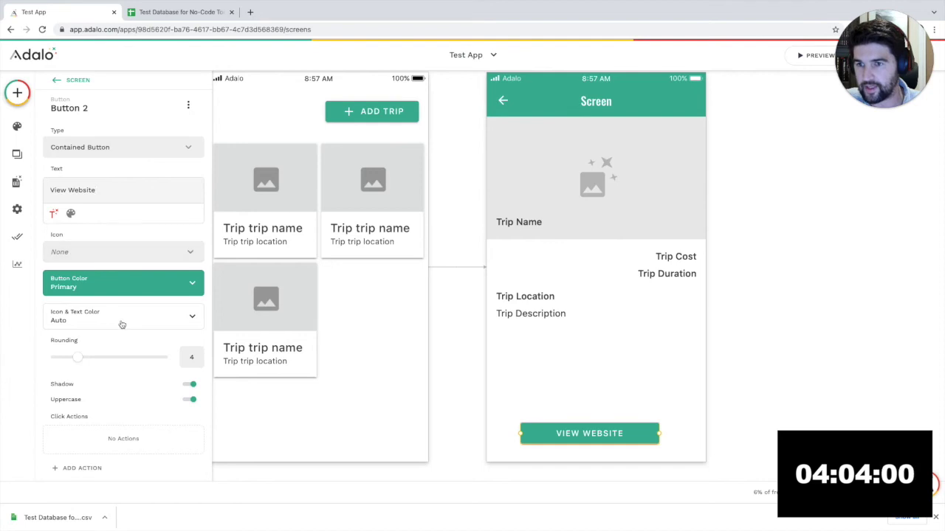
- Give the View Website button a click action that links to an external website
scroll(122, 325, down, 1)
click(84, 450)
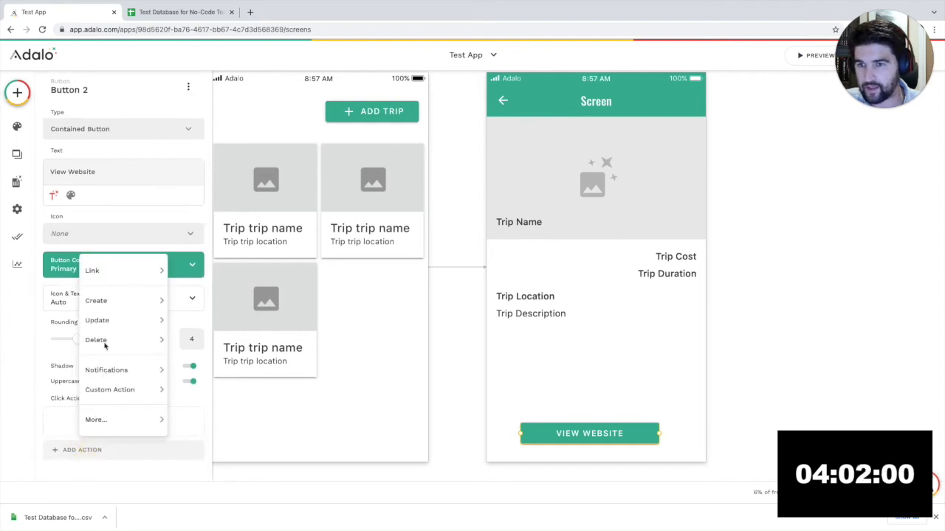
mouse_move(127, 279)
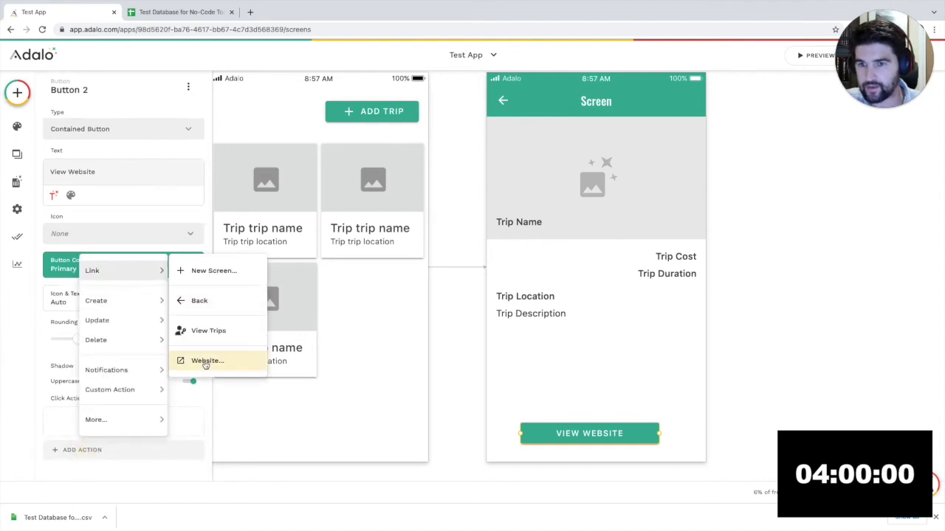
click(206, 361)
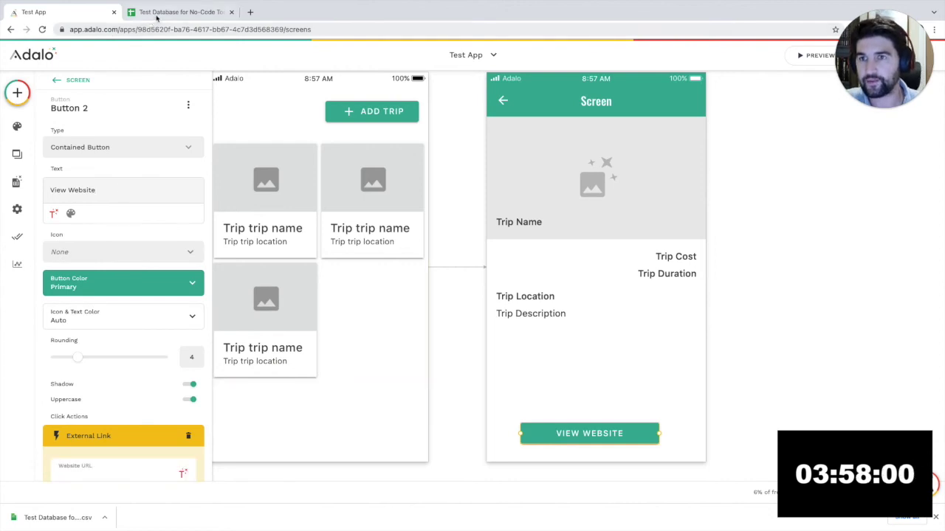
- Set the link's website URL to the current trip's Trip Link and centre the View Website button horizontally on the screen
click(156, 16)
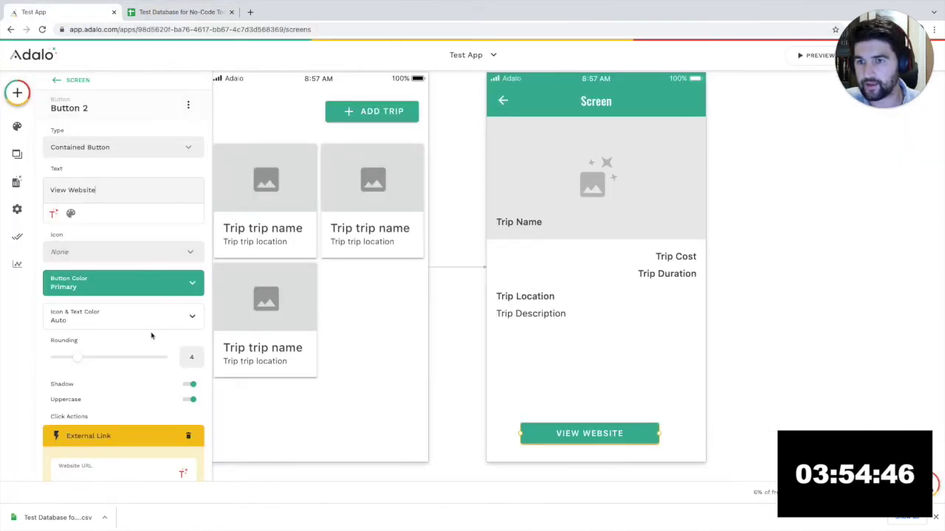
scroll(151, 336, down, 1)
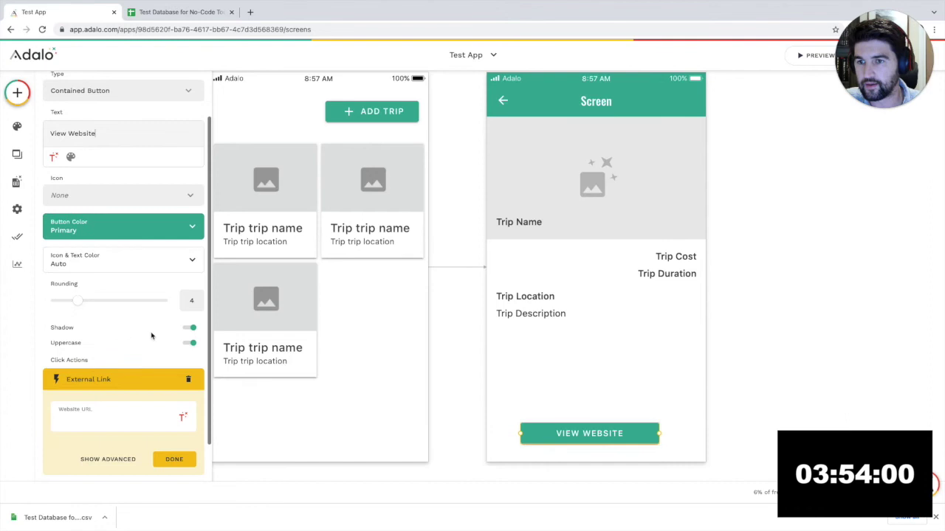
scroll(151, 337, down, 1)
click(182, 372)
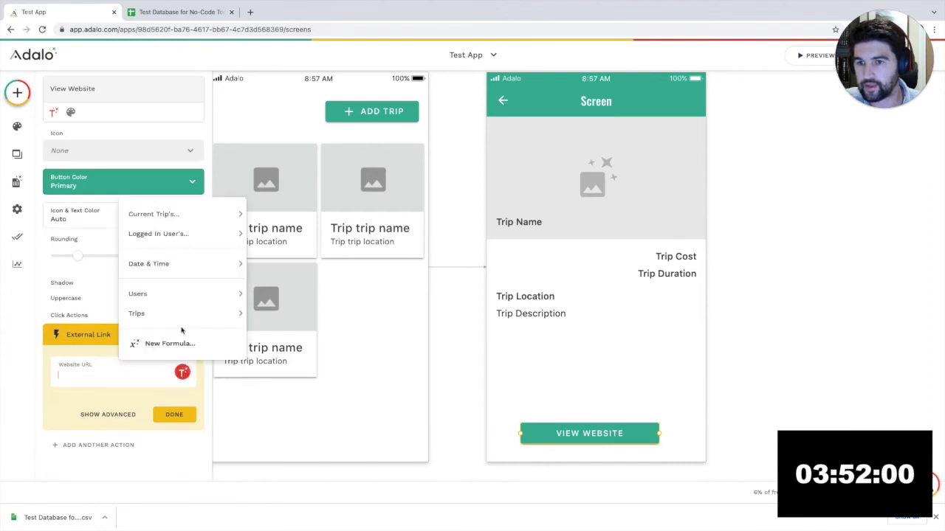
mouse_move(185, 223)
click(292, 353)
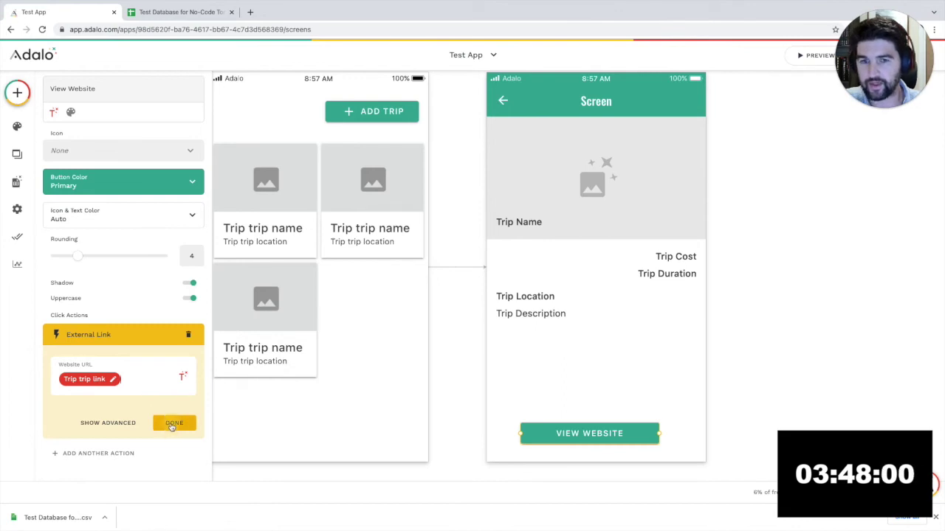
click(171, 426)
drag(584, 437, 597, 437)
click(738, 336)
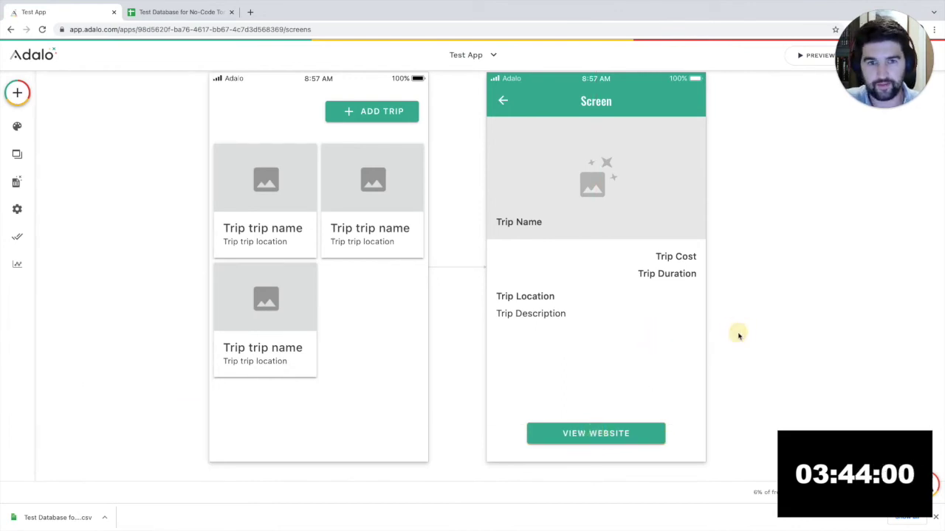
- Link the Add Trip button on the View Trips screen to a new screen created from the Form template
scroll(500, 310, right, 1)
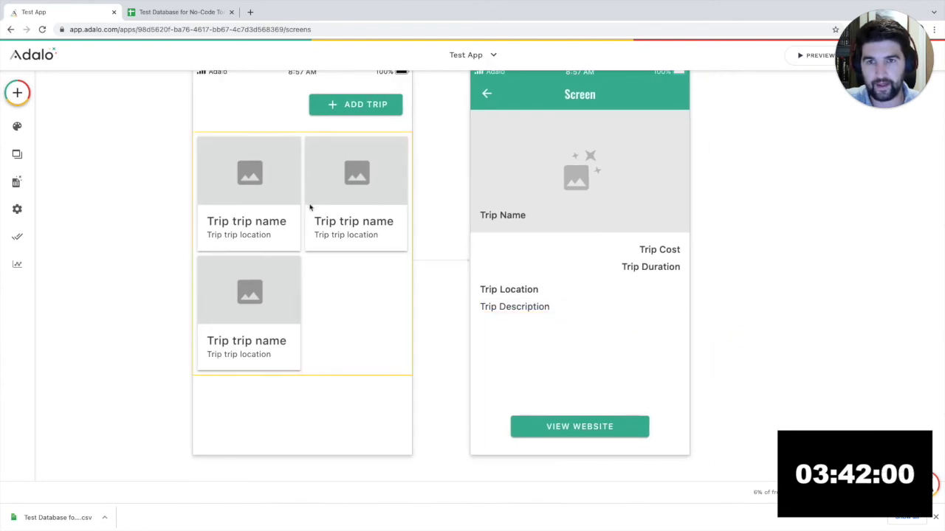
scroll(310, 207, up, 1)
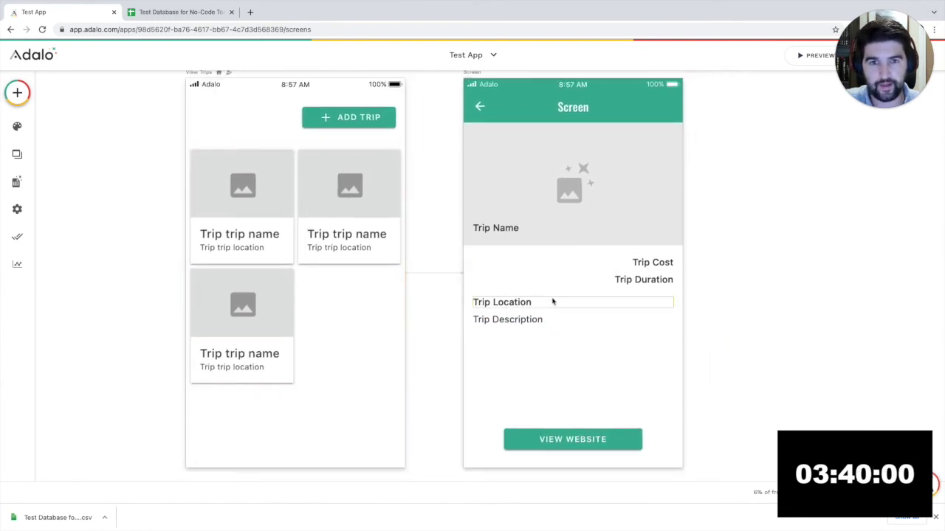
scroll(442, 243, right, 3)
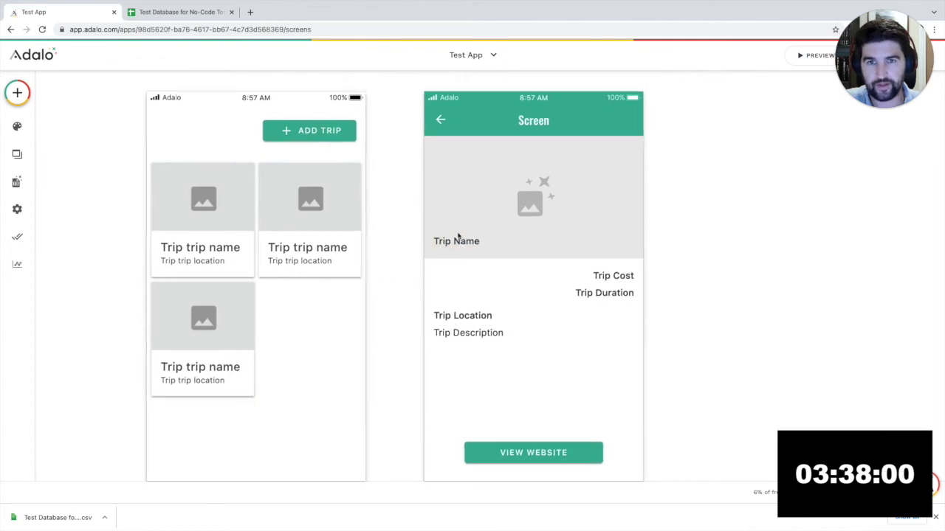
click(313, 133)
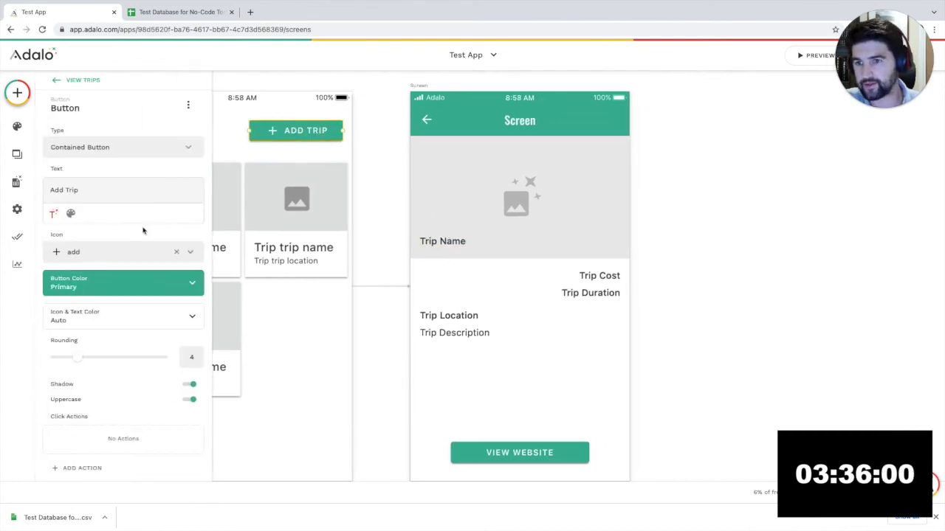
scroll(103, 430, down, 1)
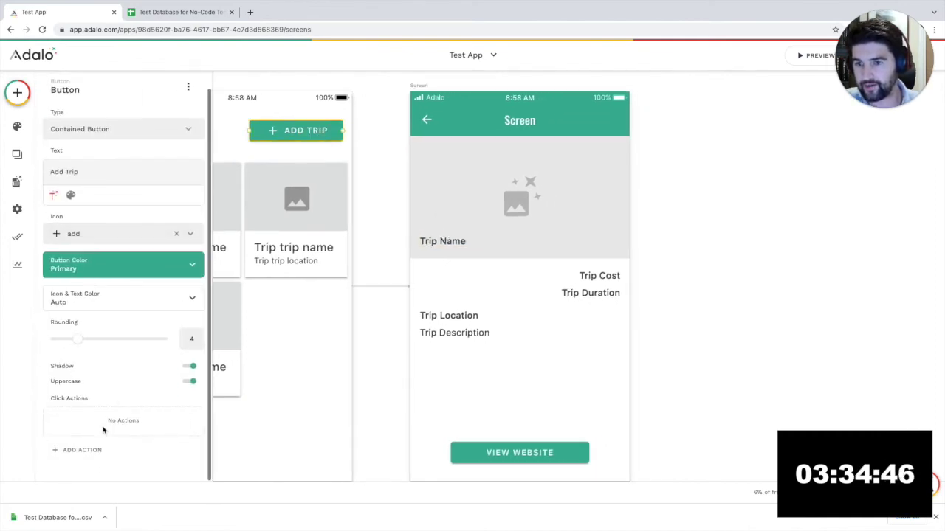
click(74, 451)
mouse_move(111, 270)
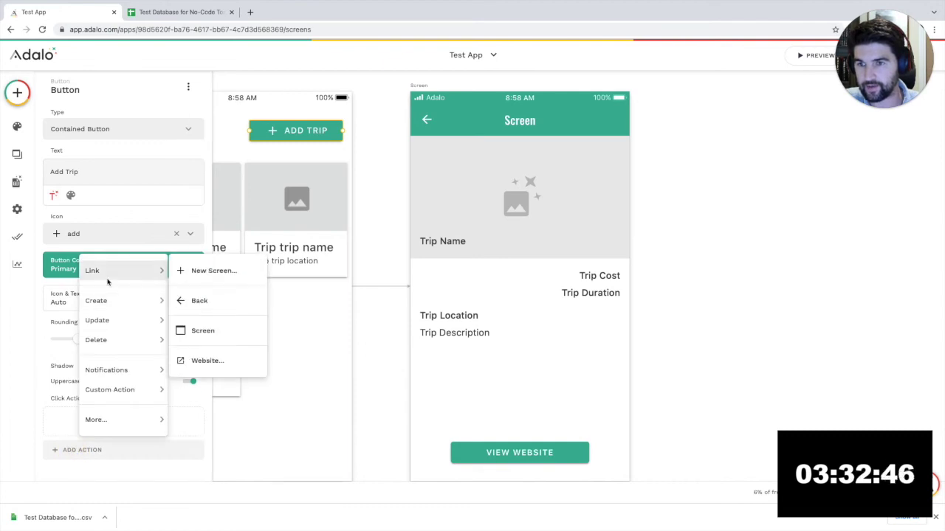
click(213, 271)
click(428, 253)
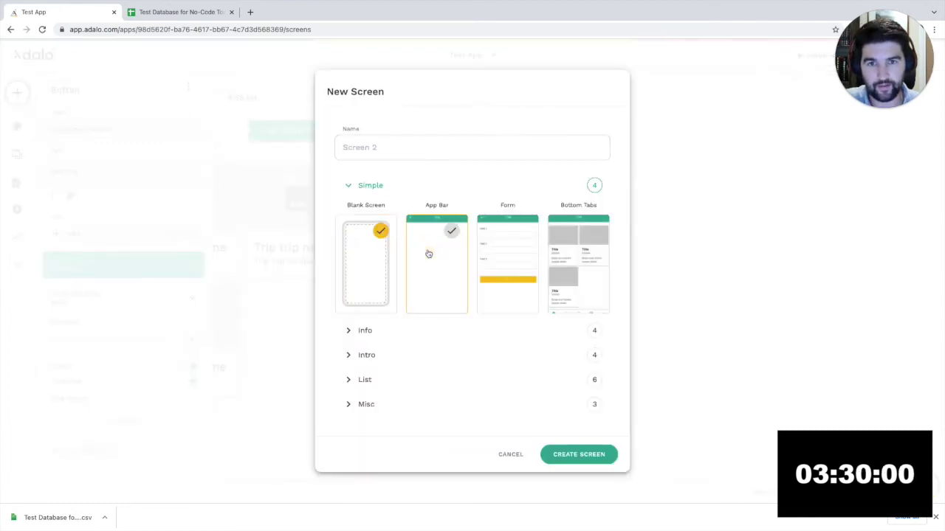
click(495, 254)
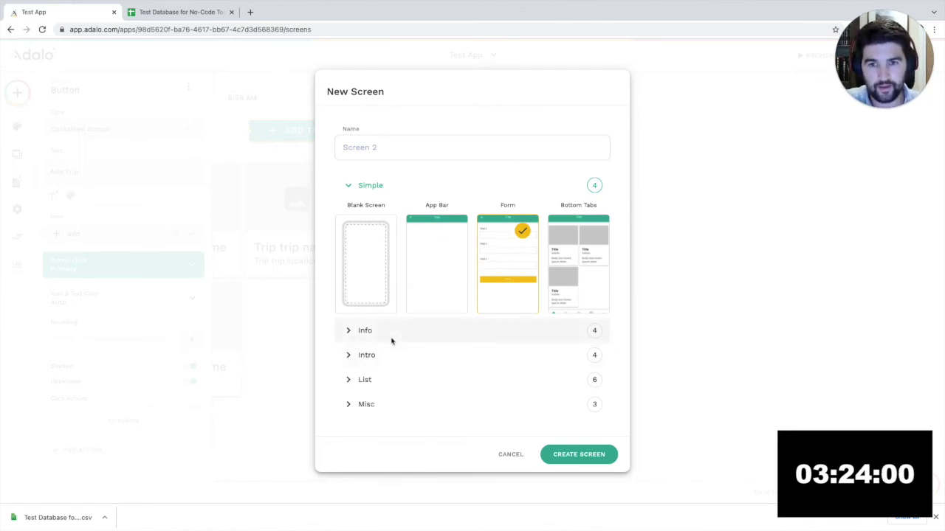
click(580, 459)
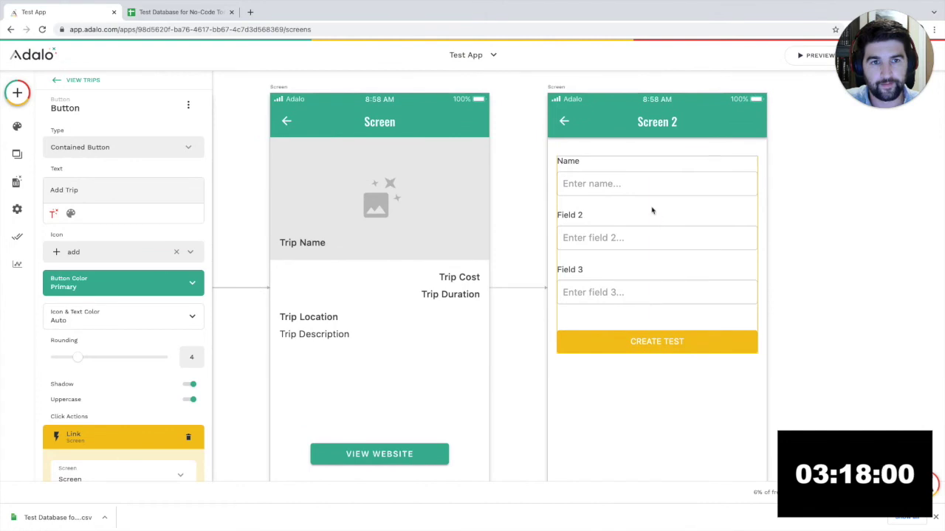
- Connect the new screen's form to the Trips collection so that it creates a new trip
click(659, 295)
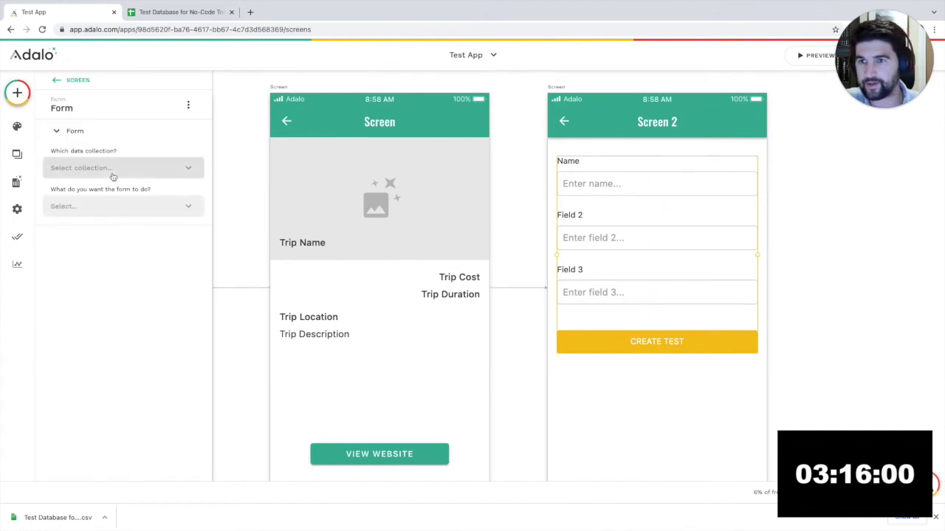
click(113, 174)
click(95, 212)
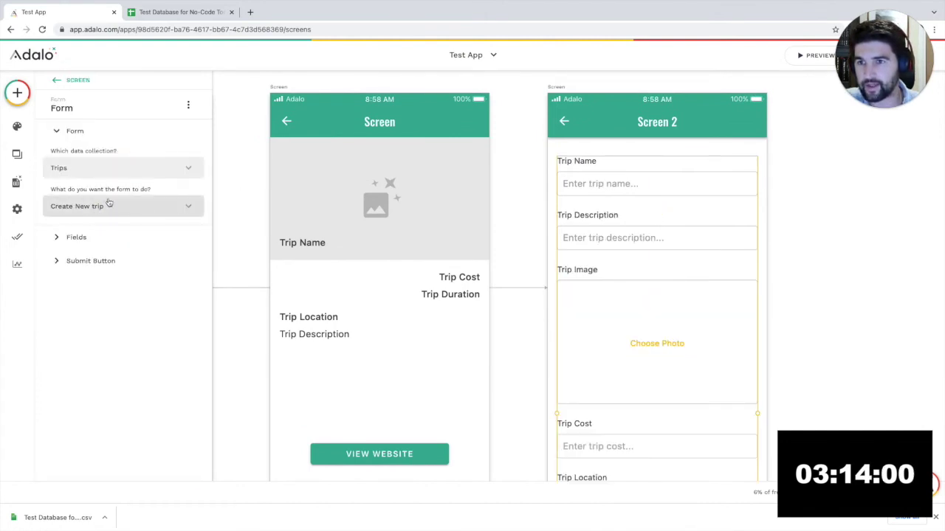
- Select the whole form screen on the canvas instead of the form component
scroll(595, 304, down, 3)
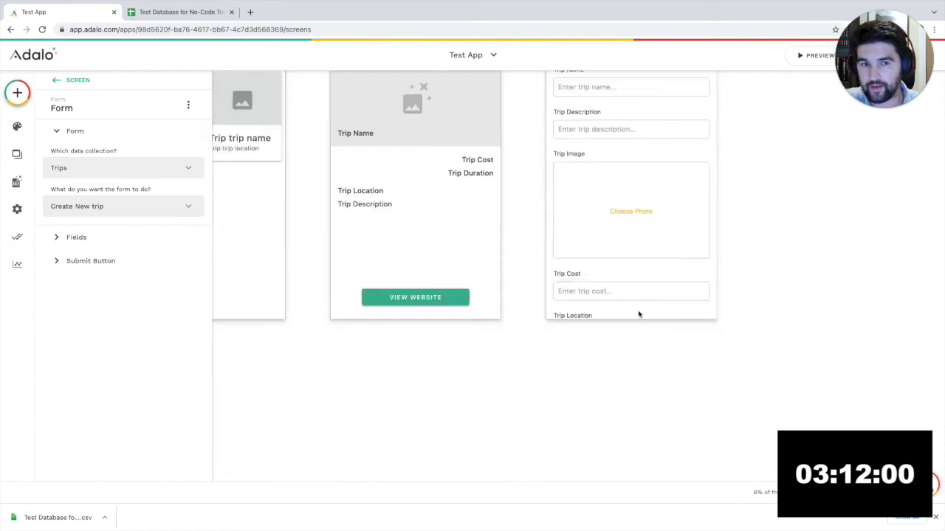
ctrl+scroll(691, 293, down, 2)
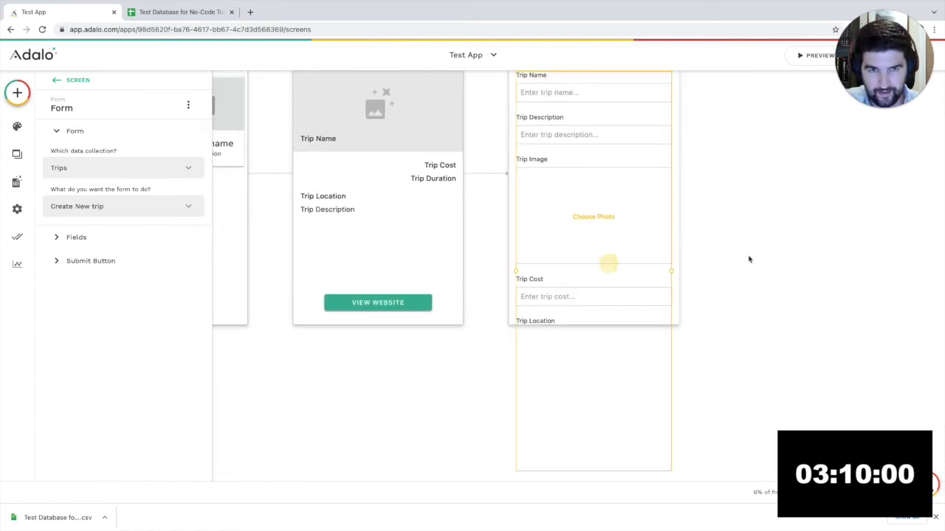
click(749, 259)
click(553, 89)
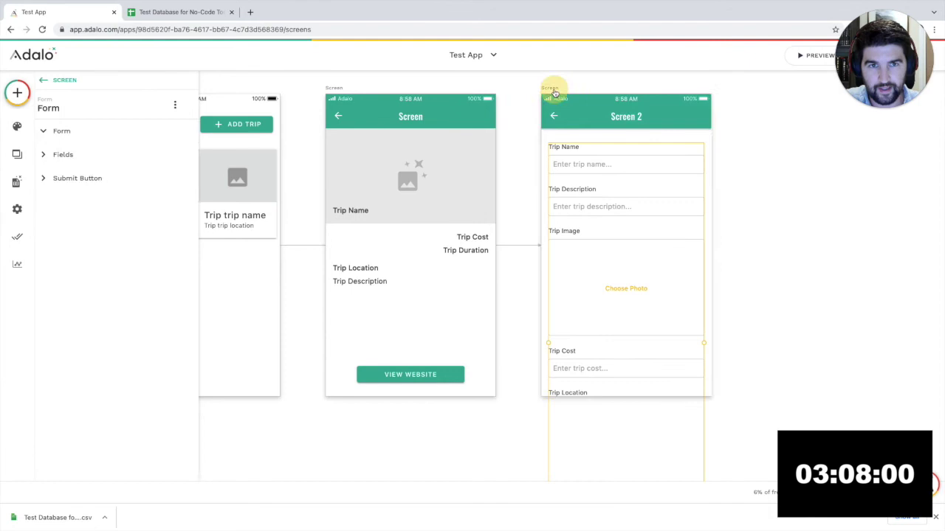
click(555, 90)
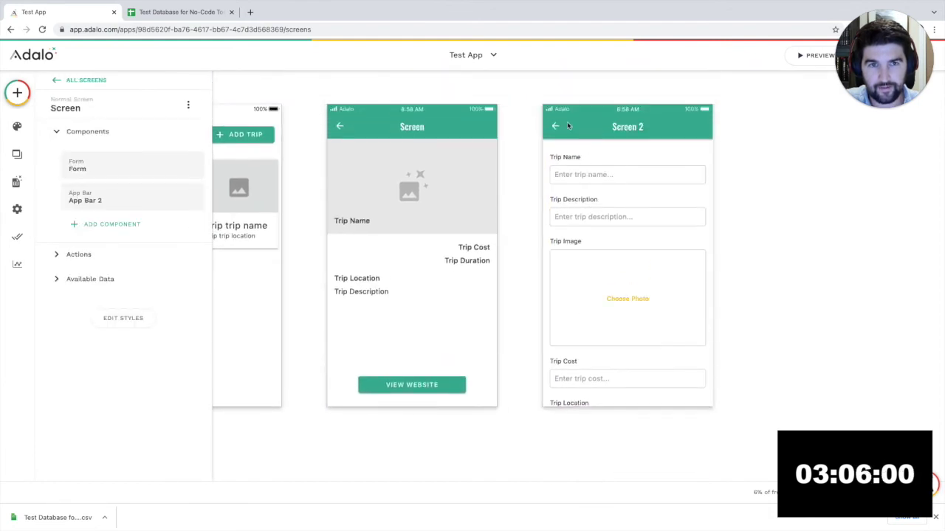
click(548, 95)
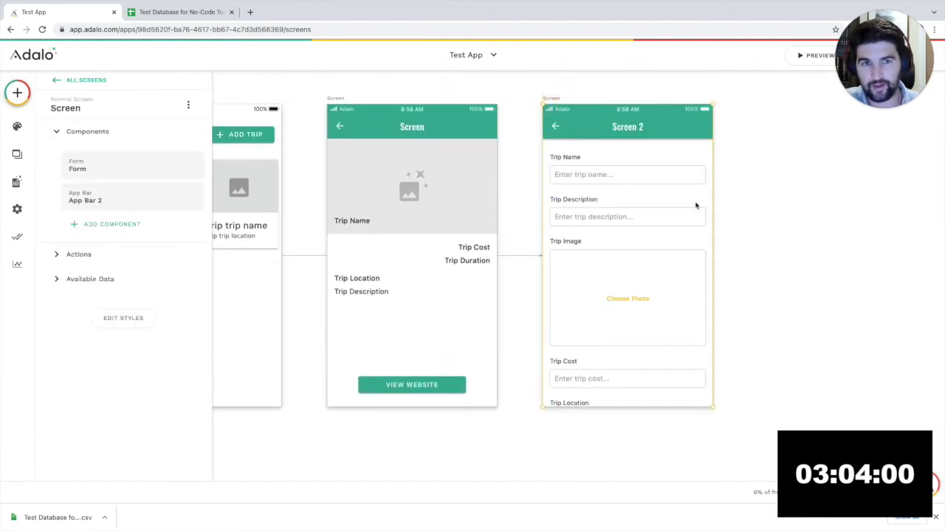
scroll(690, 192, down, 1)
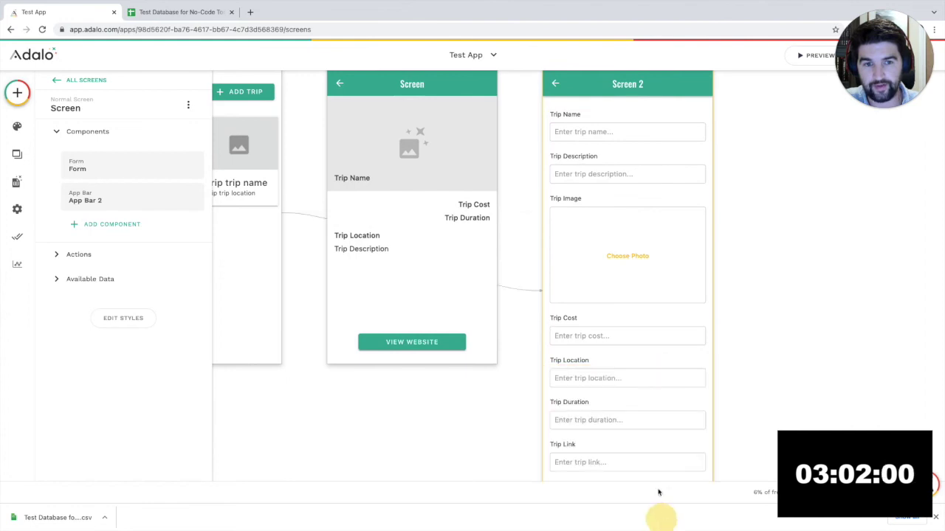
scroll(654, 433, down, 5)
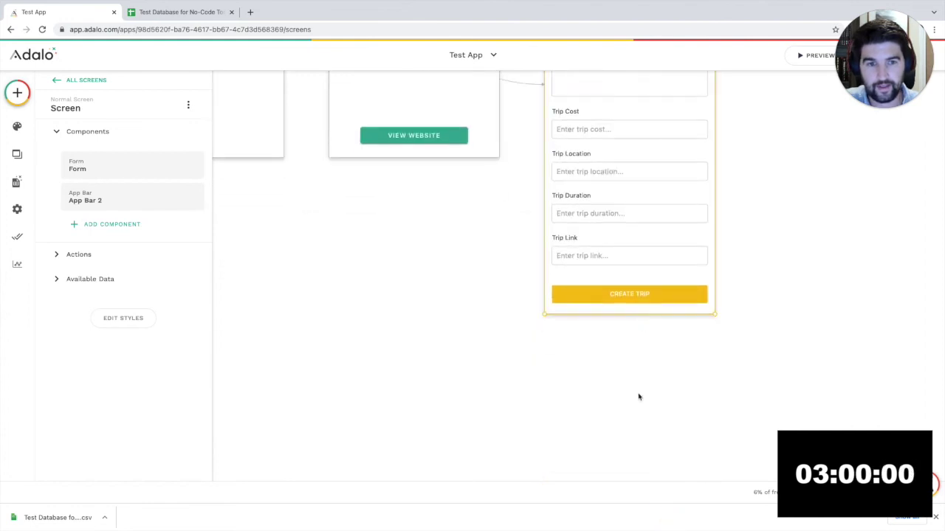
drag(638, 314, 638, 394)
scroll(640, 396, down, 5)
scroll(639, 396, up, 1)
key(super+z)
key(super+z)
scroll(639, 392, up, 5)
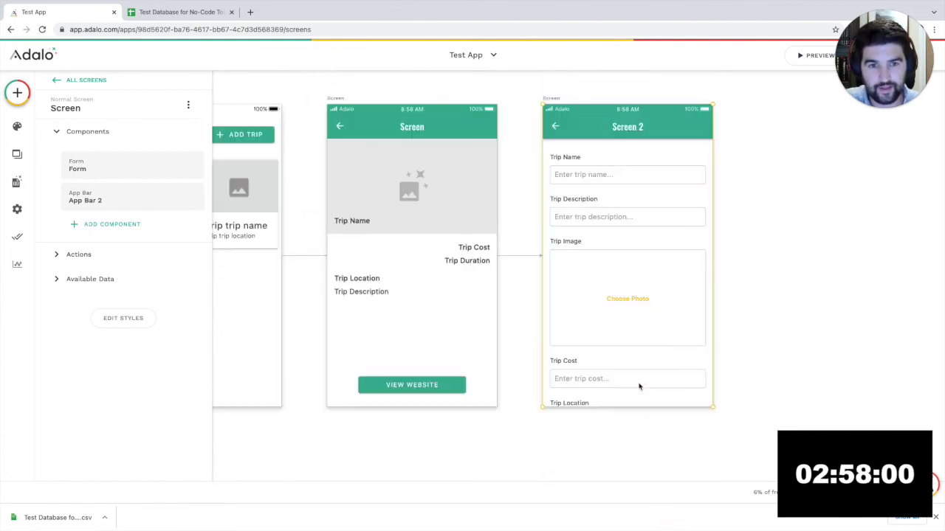
- Extend the form screen downward so that all trip fields and the Create Trip button fit inside it
scroll(590, 391, down, 3)
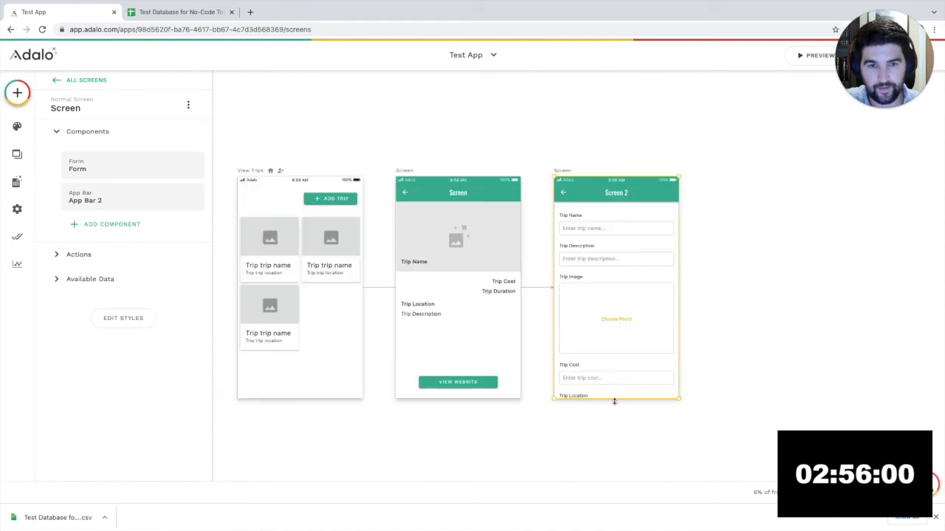
drag(615, 469, 614, 491)
scroll(614, 404, down, 5)
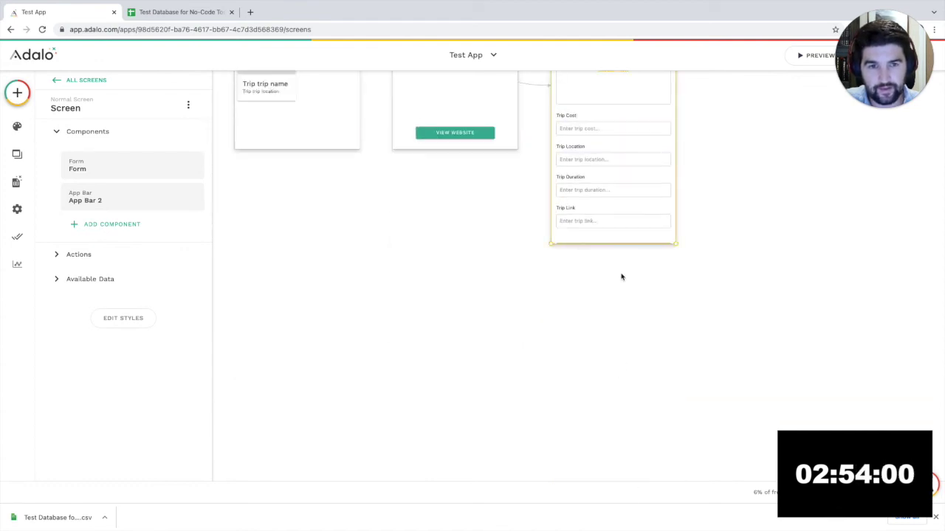
drag(622, 254, 618, 313)
- Examine the form's submit button text, click actions and style settings, leaving them as they are
click(608, 251)
scroll(608, 253, up, 3)
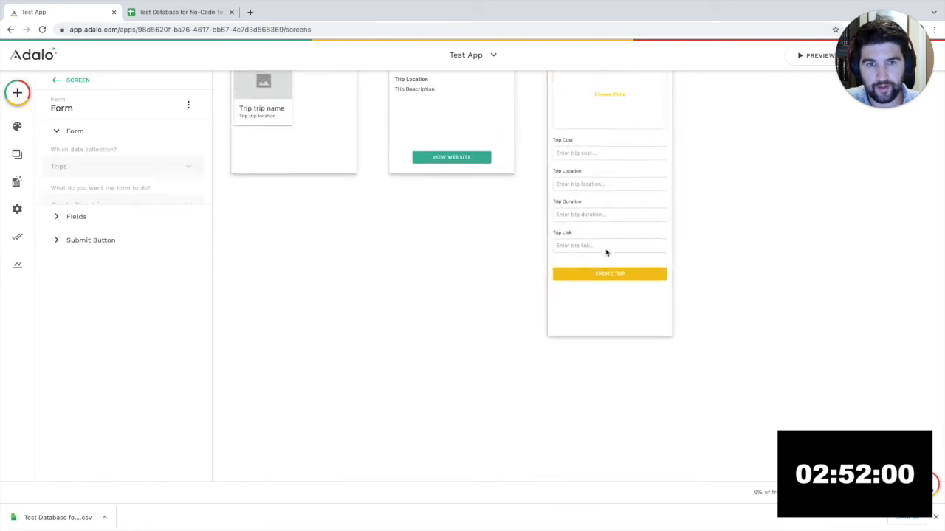
click(103, 266)
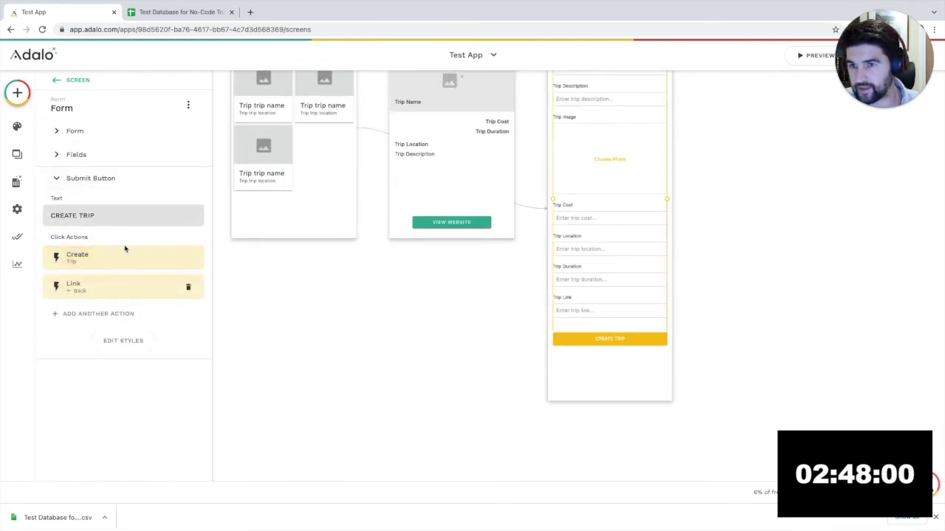
click(125, 341)
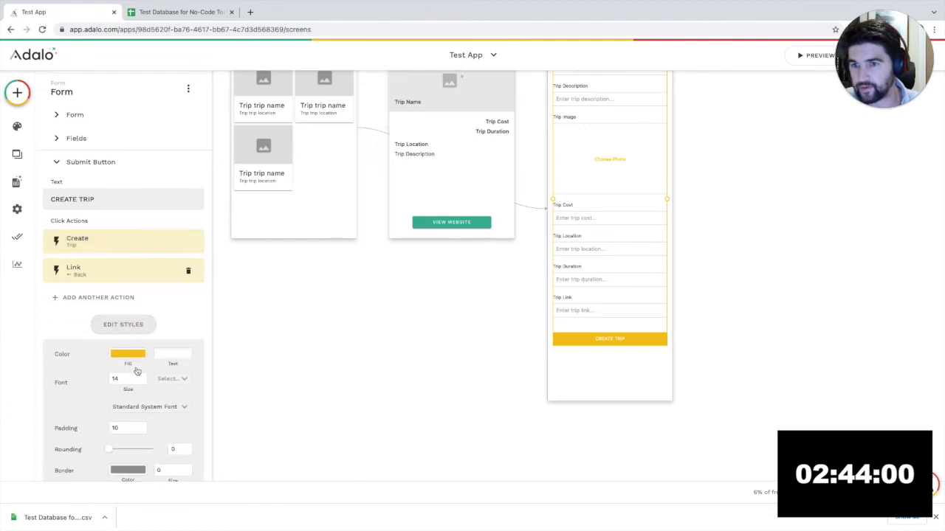
scroll(131, 355, down, 2)
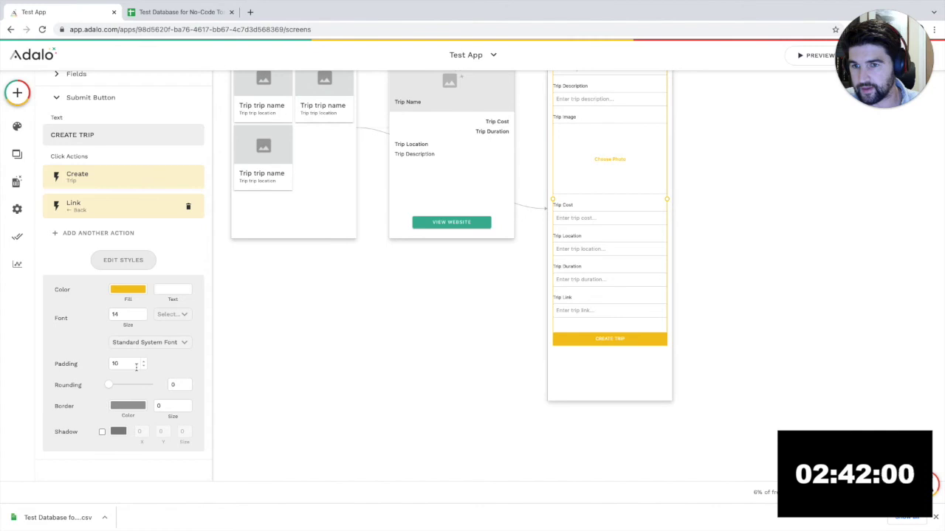
click(355, 322)
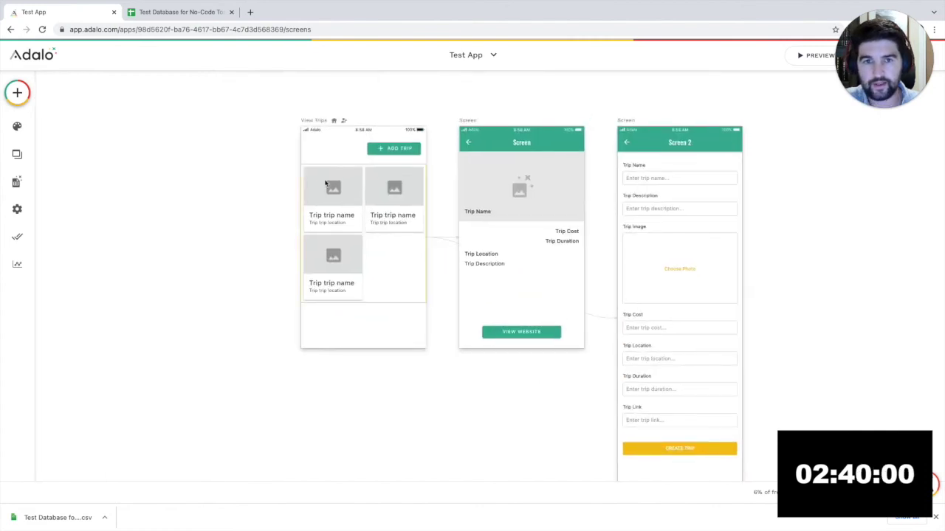
- Review the User Stories slide in the presentation, switch back to Adalo and preview the app's trip list
click(317, 120)
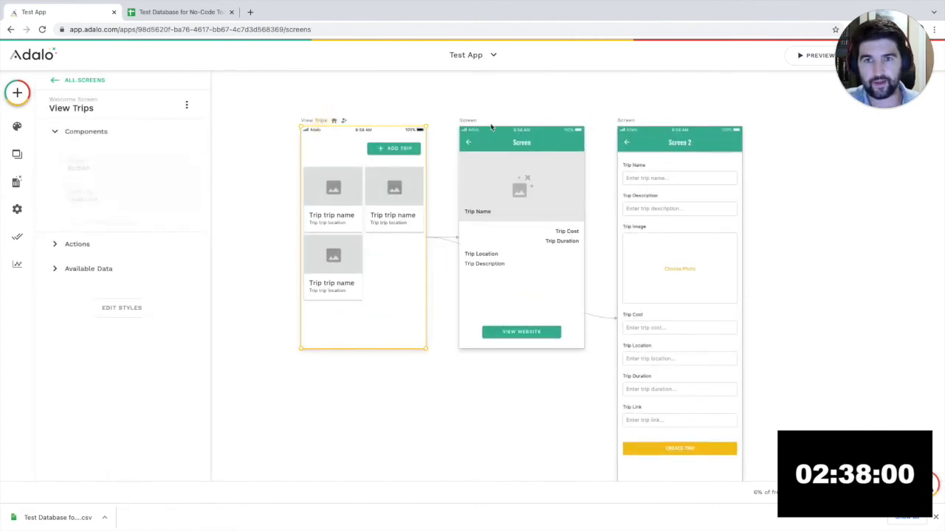
key(ctrl+Left)
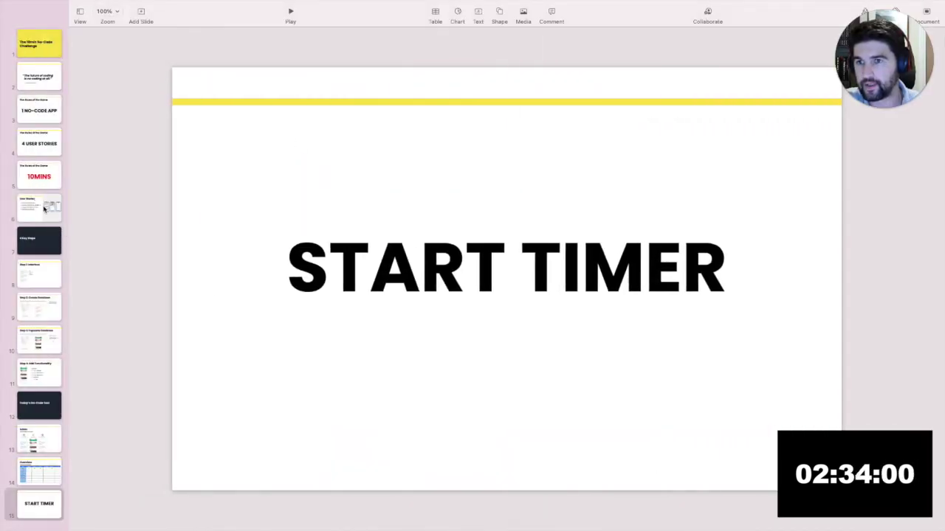
click(45, 209)
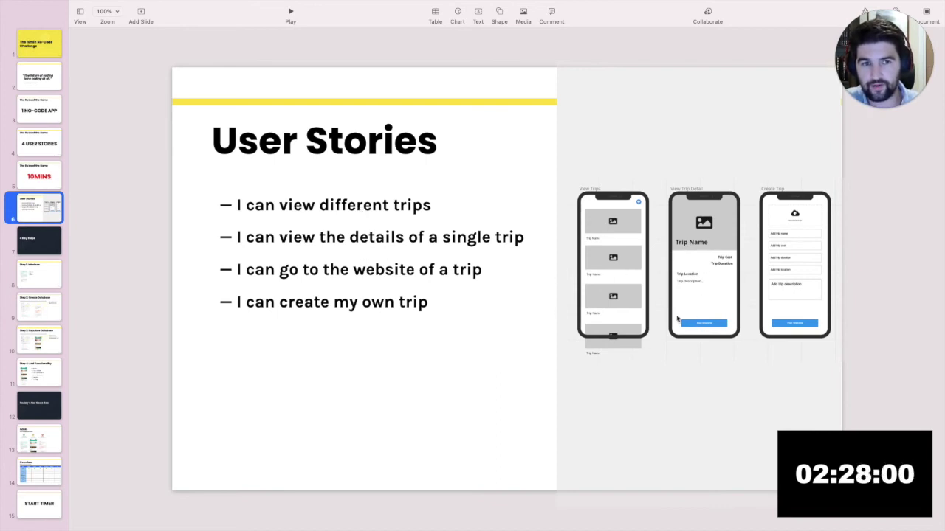
key(super+Tab)
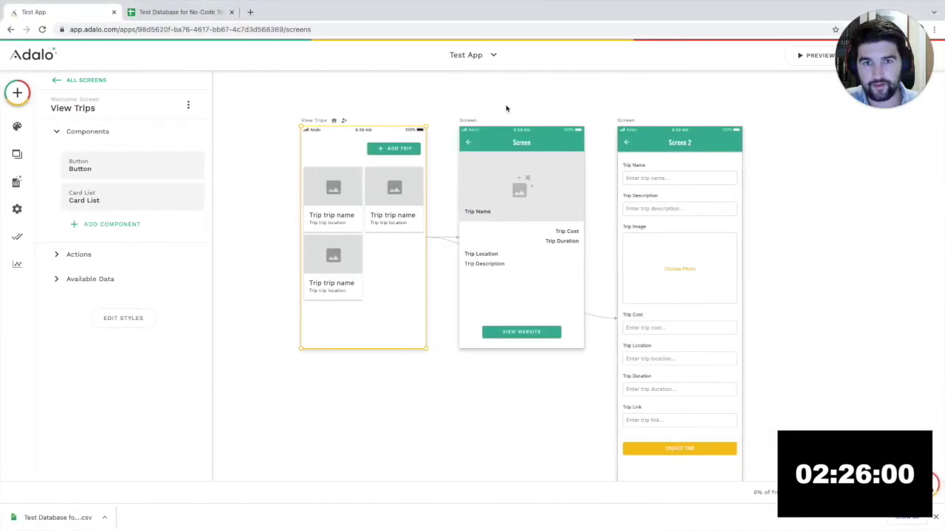
click(814, 56)
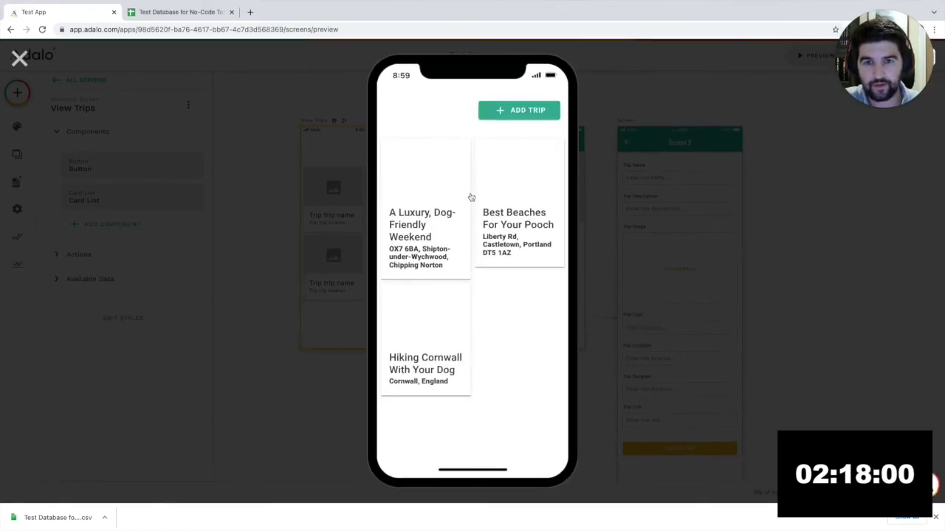
click(19, 58)
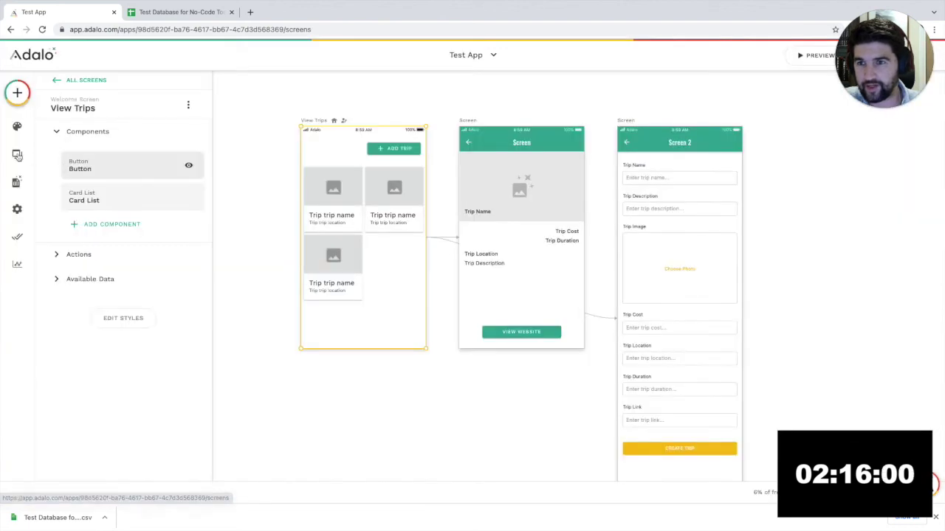
- Open the Trips collection's records and upload trip_spa_dog as the image of A Luxury, Dog-Friendly Weekend
click(16, 182)
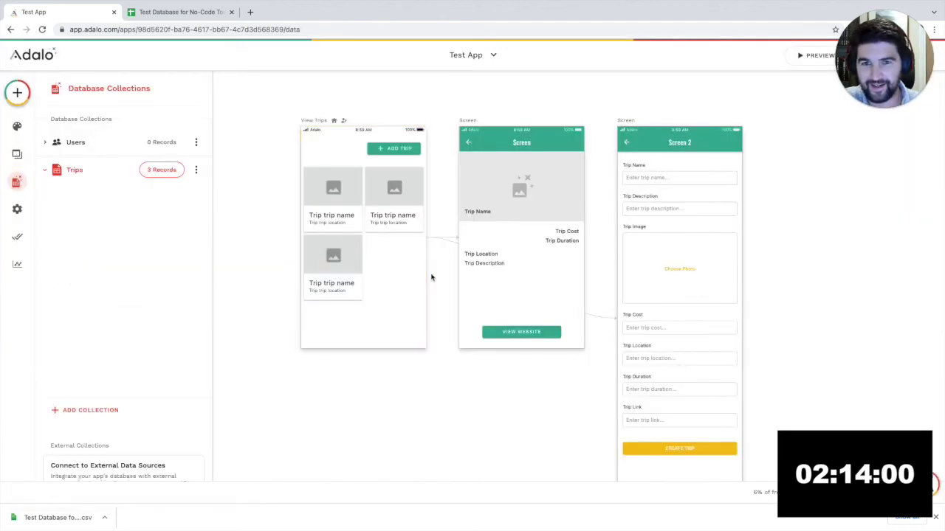
click(158, 170)
click(160, 170)
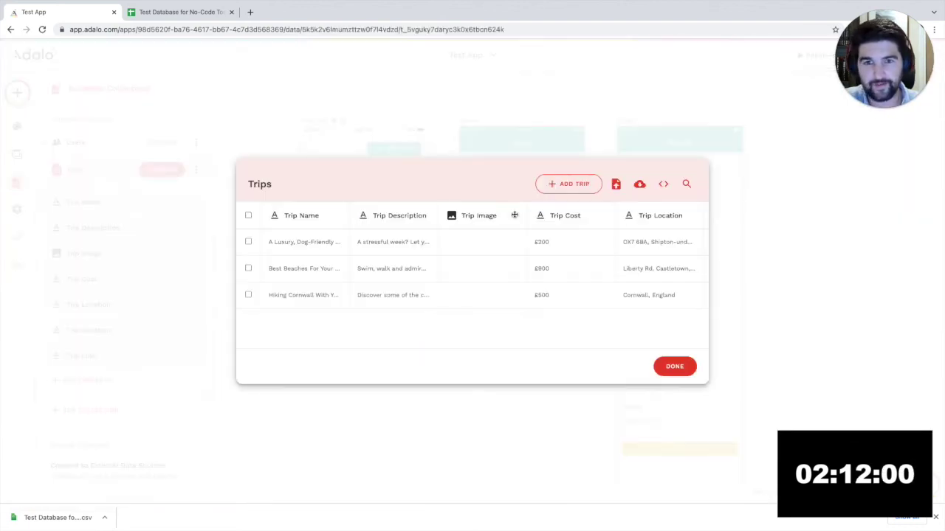
click(480, 243)
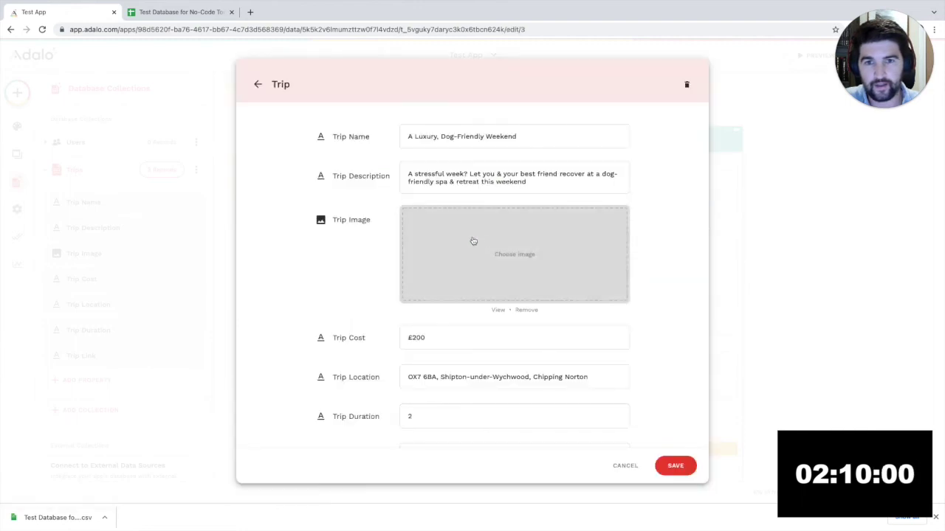
click(515, 254)
click(384, 213)
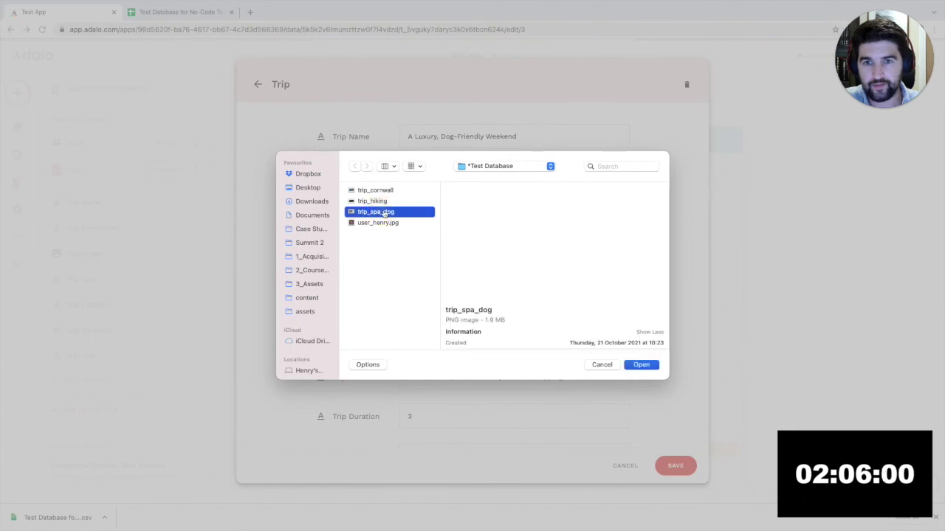
double_click(384, 212)
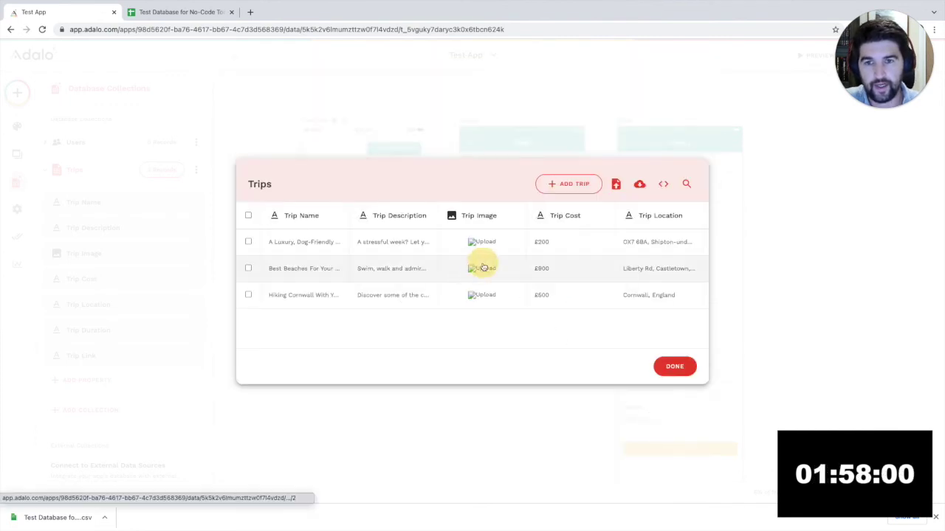
- Upload trip_hiking as the trip image of Best Beaches For Your Pooch and save the record
click(478, 270)
click(509, 254)
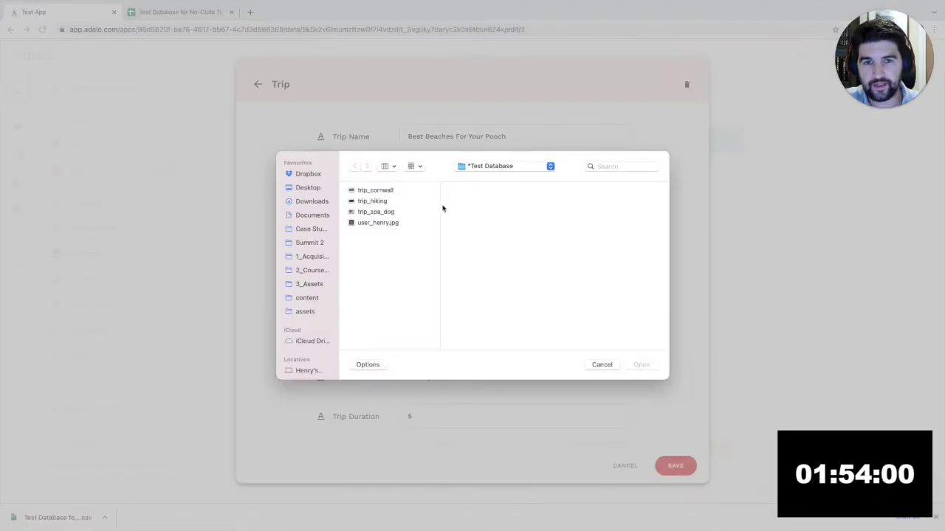
click(377, 202)
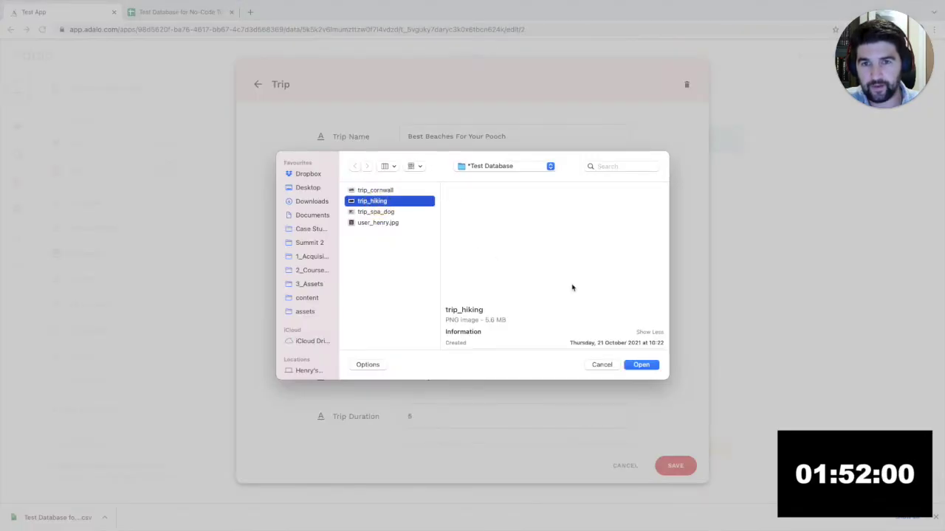
click(641, 365)
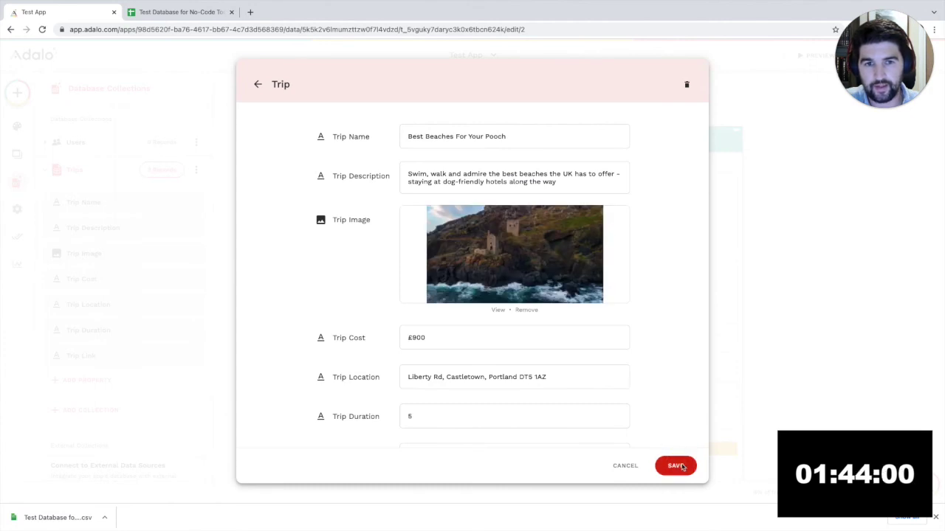
click(681, 467)
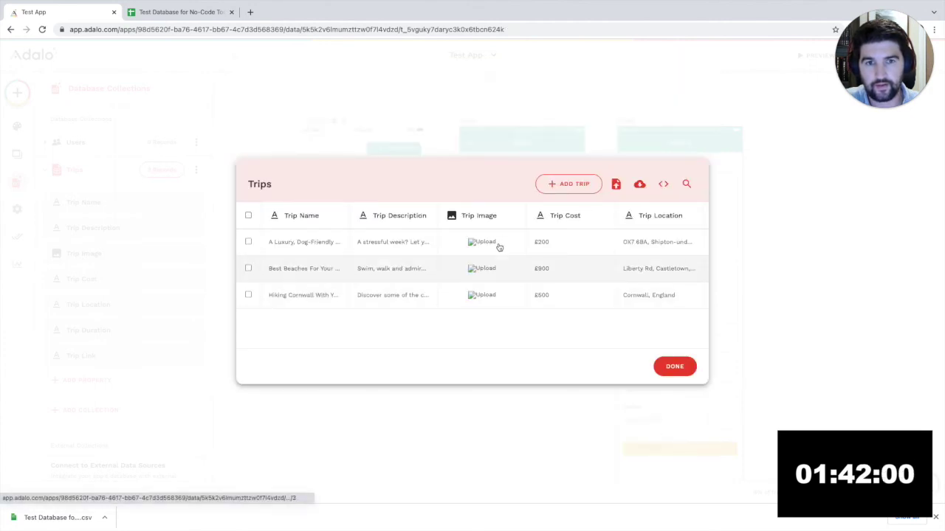
- Upload trip_cornwall as the trip image of Hiking Cornwall With Your Dog, save the record and close the Trips records
click(485, 295)
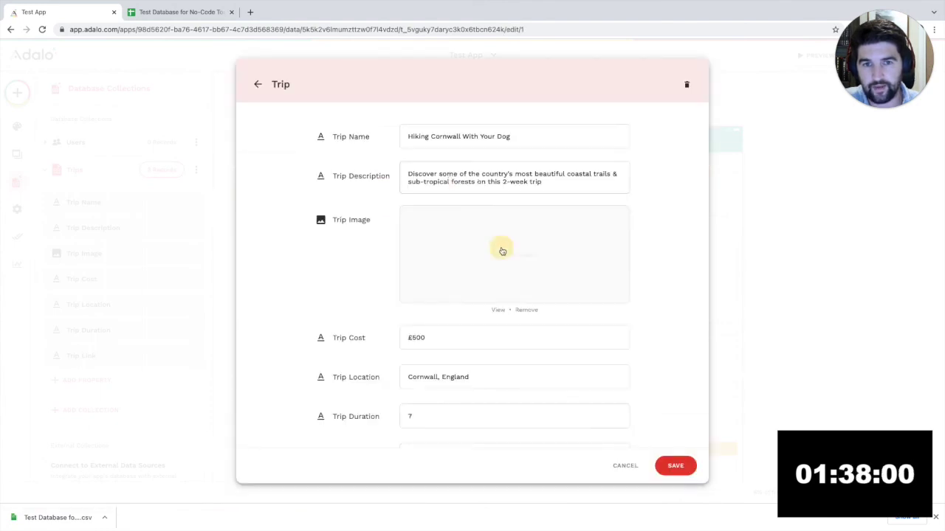
click(491, 214)
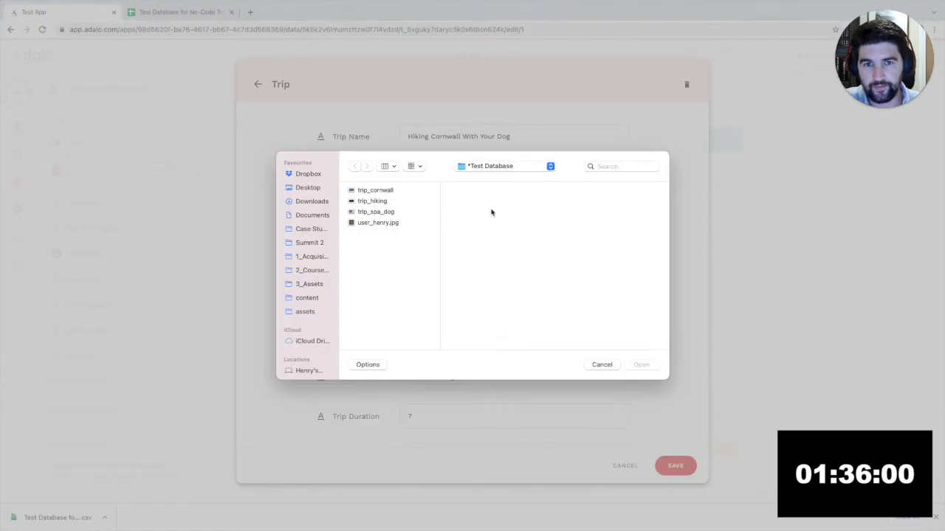
click(374, 194)
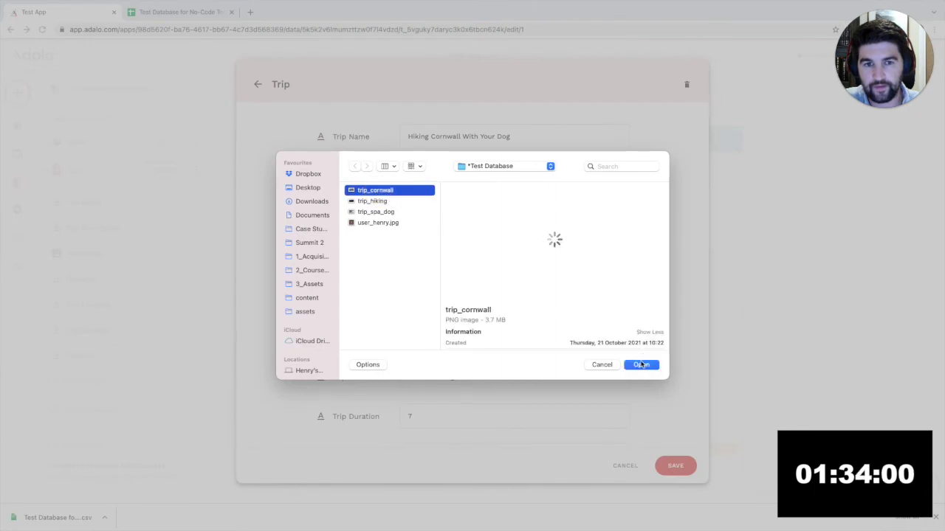
click(641, 364)
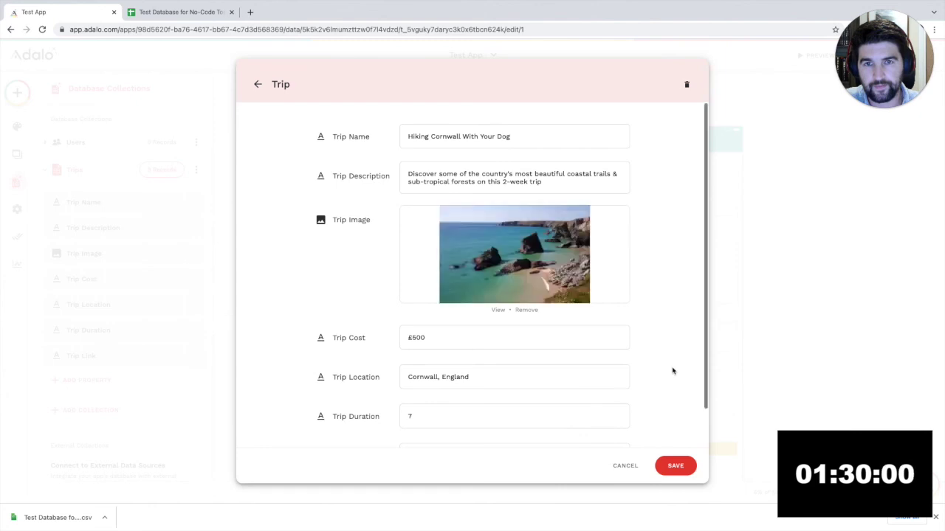
click(670, 466)
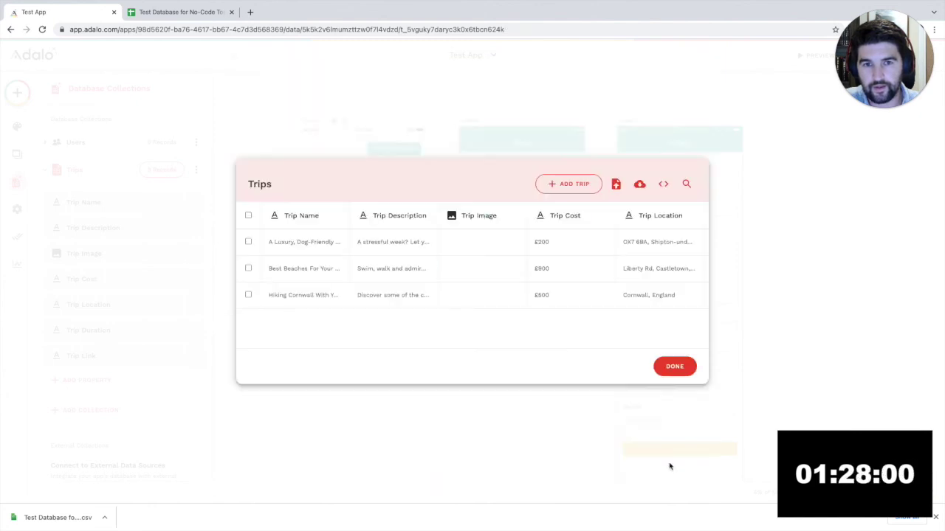
click(675, 367)
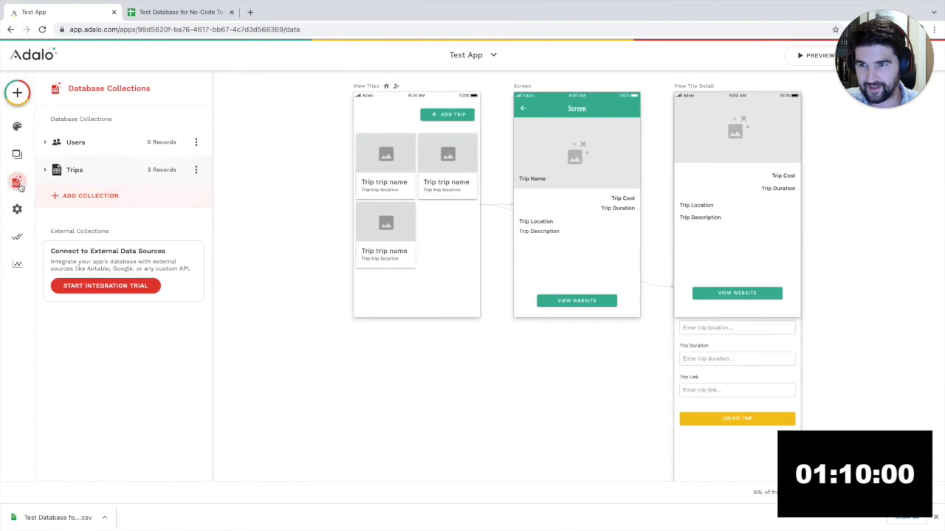
- Reopen the A Luxury, Dog-Friendly Weekend record in the Trips collection and upload trip_spa_dog as its trip image
click(17, 183)
click(16, 182)
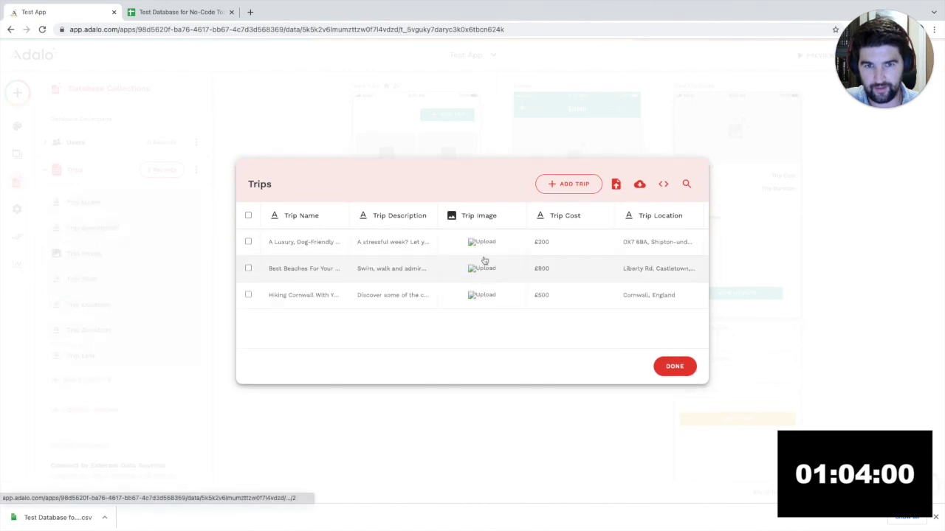
click(487, 248)
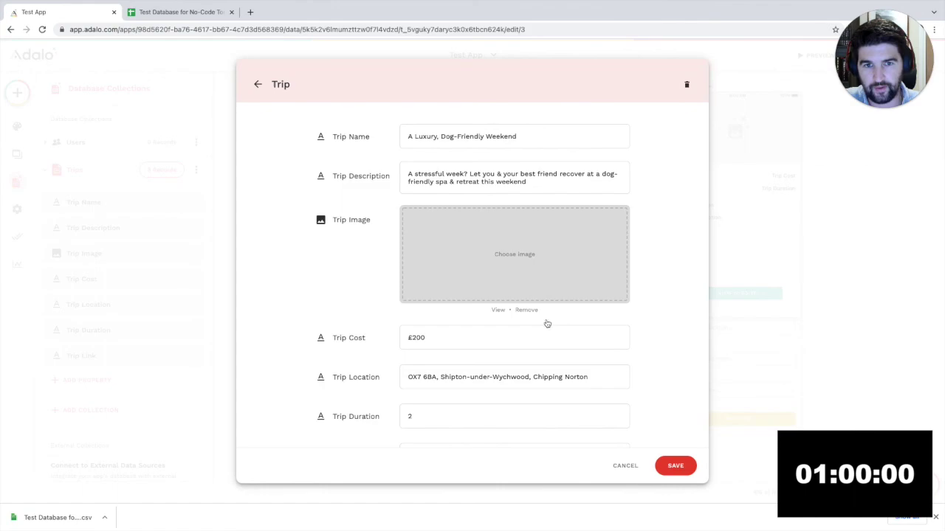
click(510, 269)
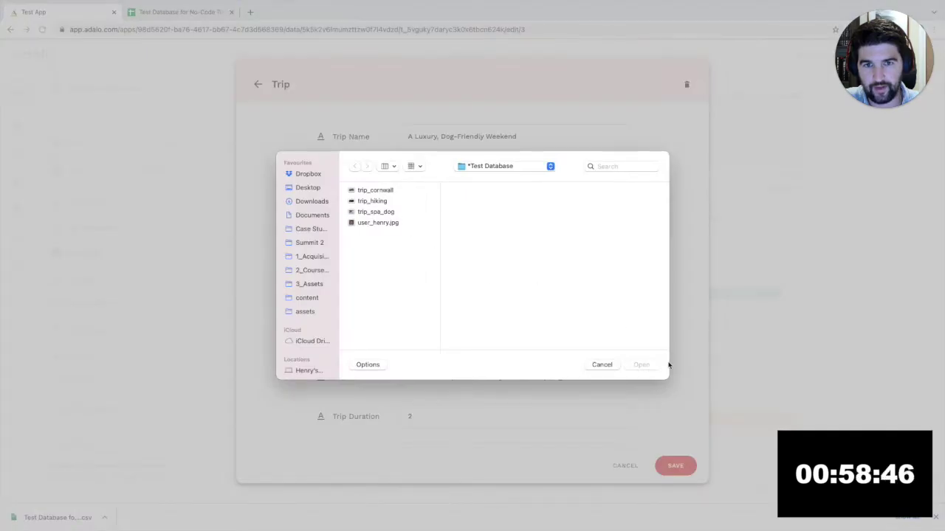
click(601, 364)
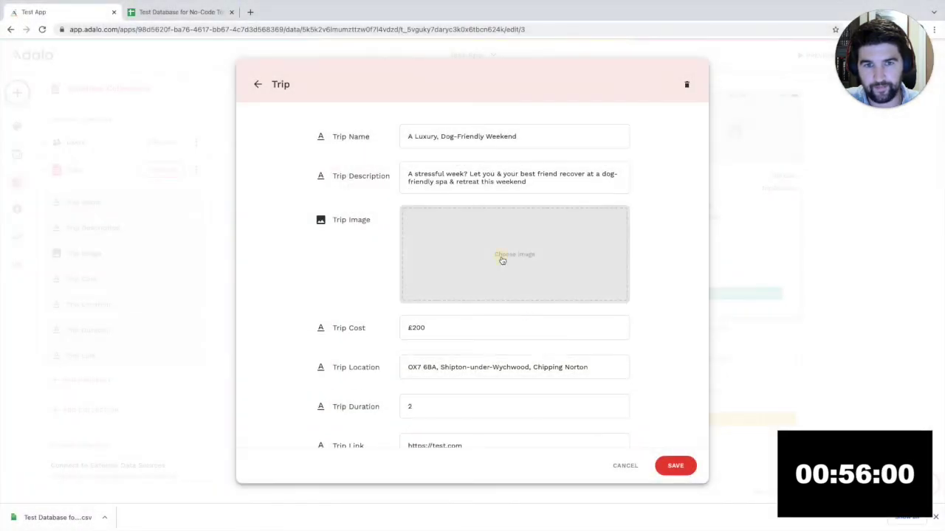
click(418, 208)
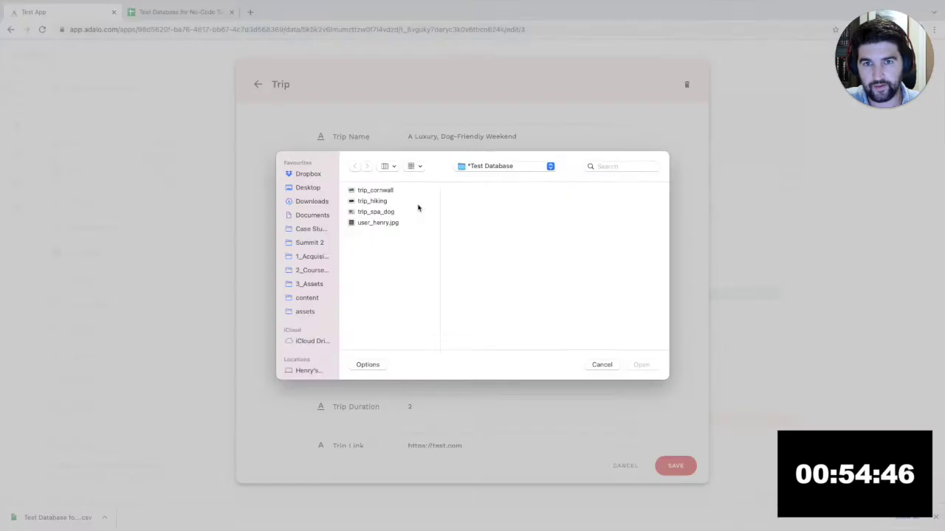
click(378, 211)
click(632, 365)
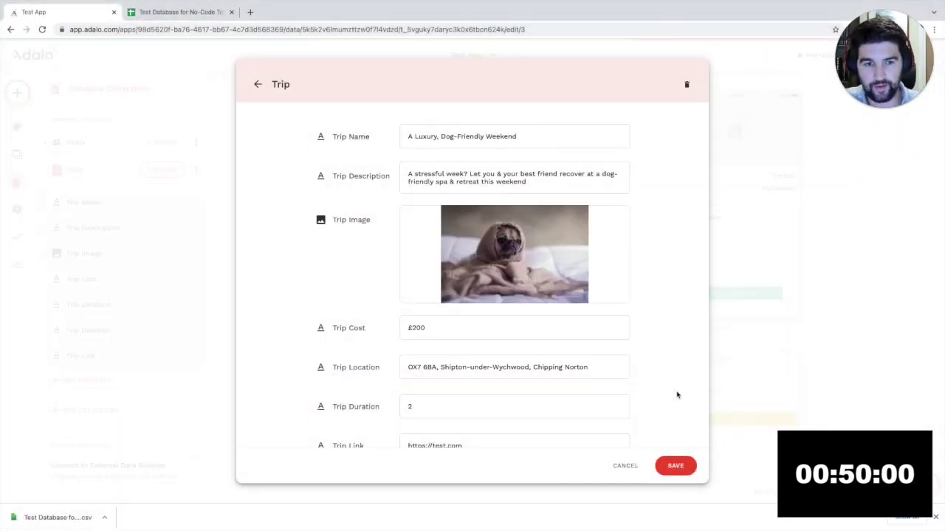
- Save the A Luxury, Dog-Friendly Weekend record and close the Trips records
scroll(664, 410, down, 1)
scroll(663, 411, up, 1)
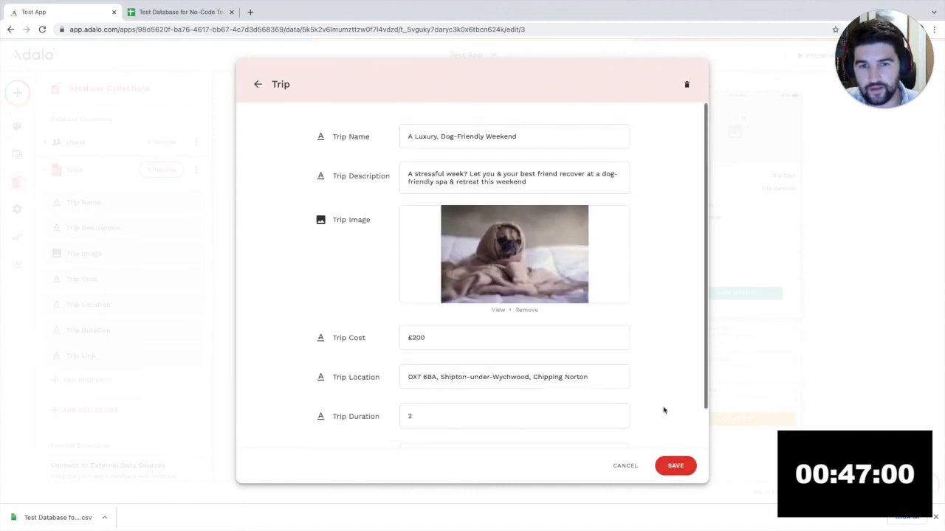
click(676, 466)
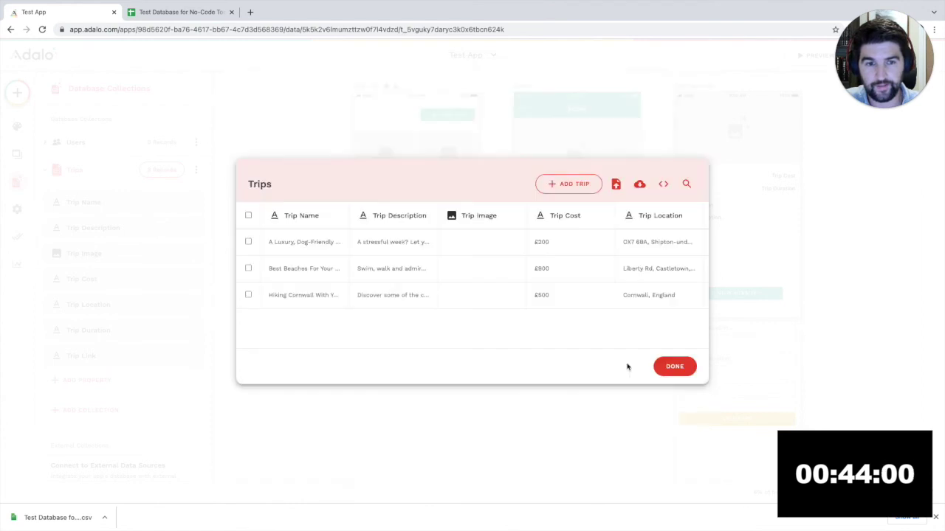
click(671, 368)
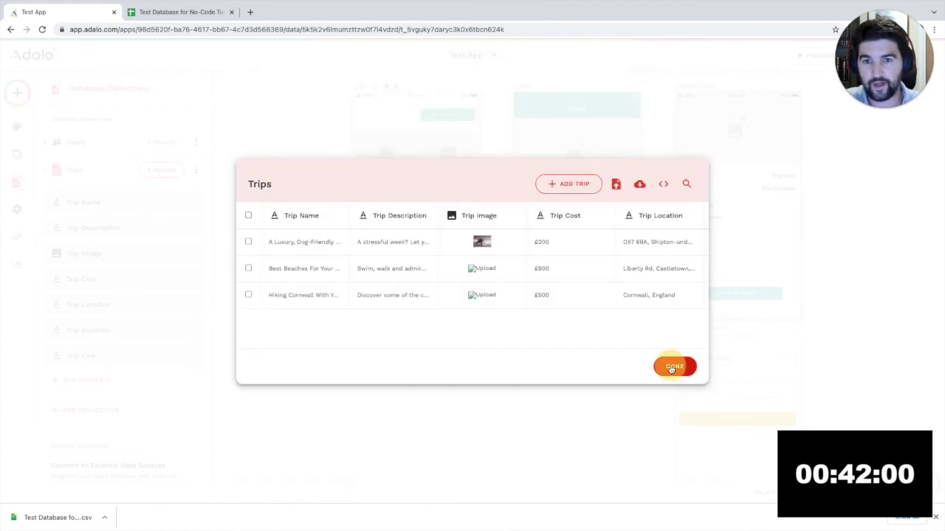
- Preview the app from the View Trips screen, test the website button on A Luxury, Dog-Friendly Weekend and return to the preview
click(376, 87)
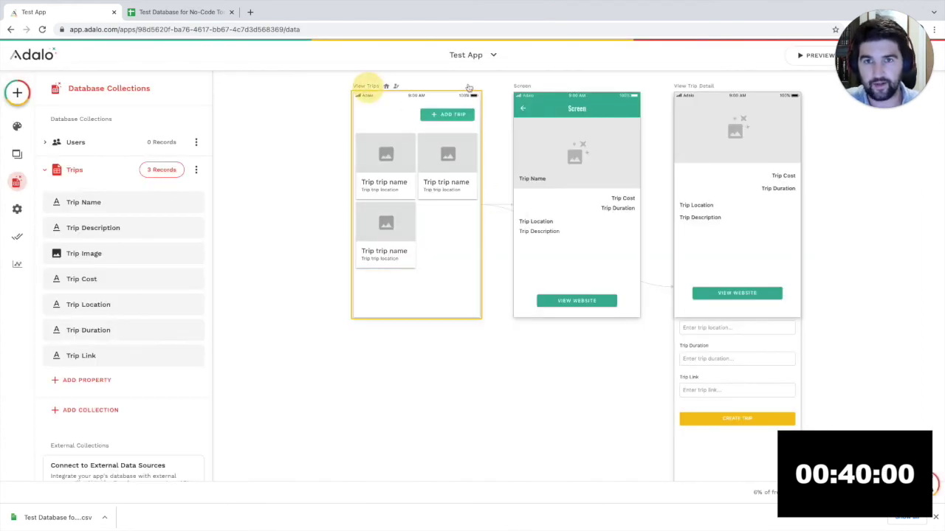
click(816, 55)
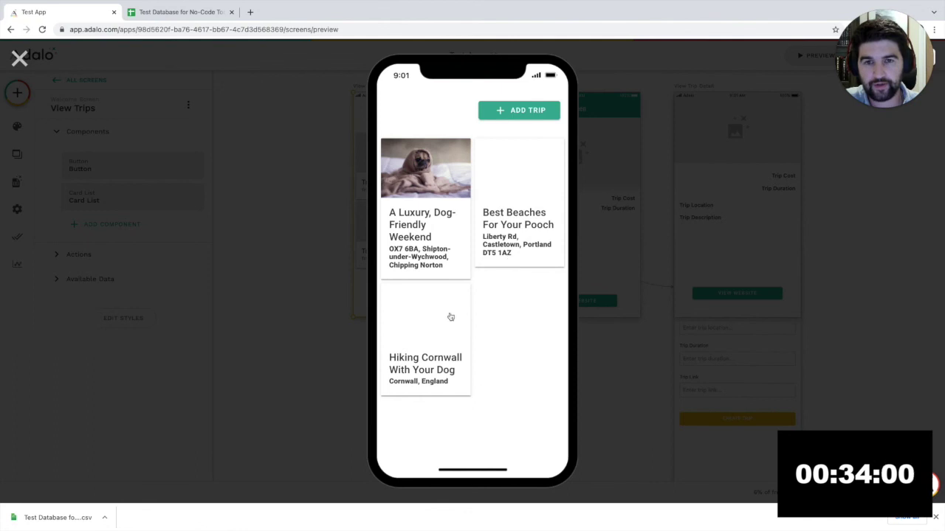
click(414, 215)
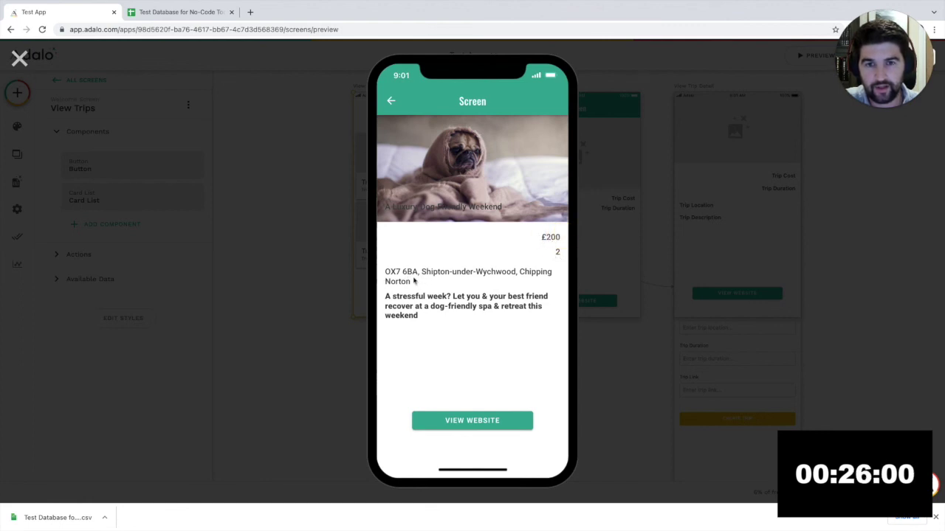
click(470, 420)
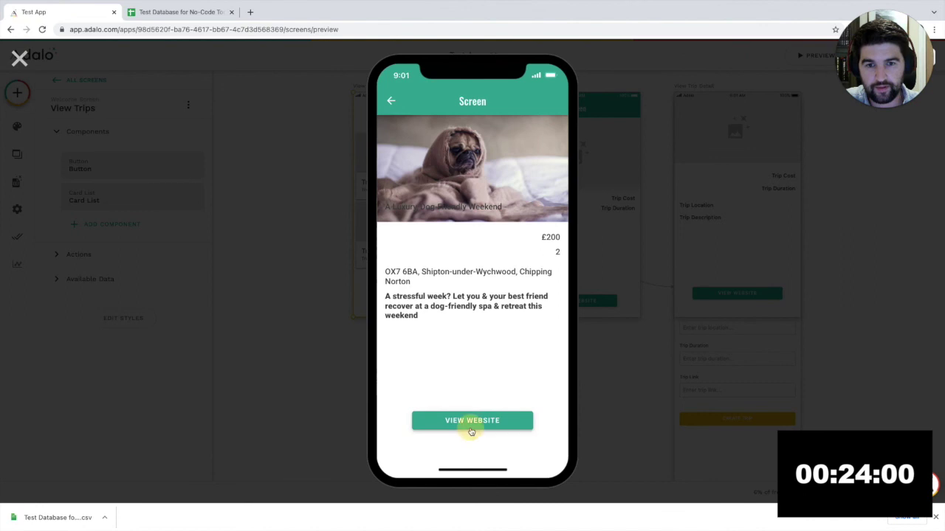
click(79, 13)
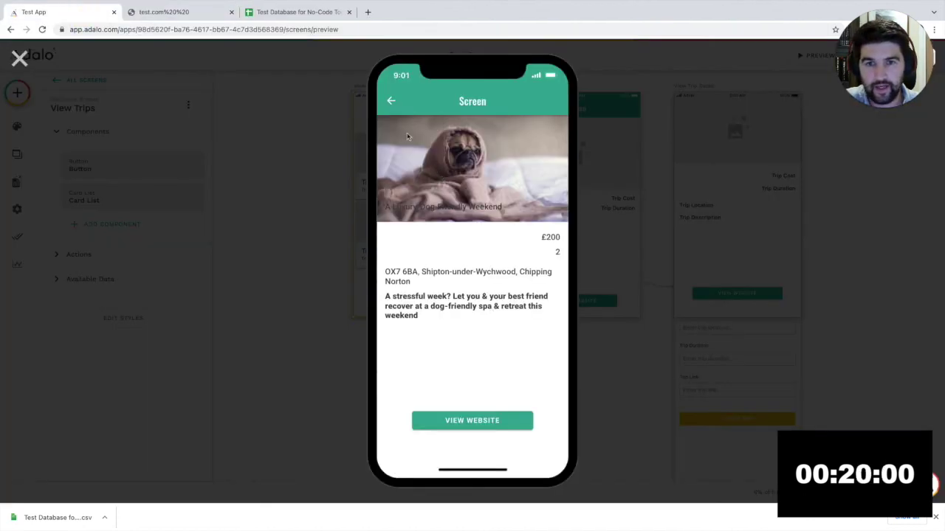
- Go back to the trip list in the preview, open the add-trip form and enter Test trip as the trip name
click(390, 100)
click(516, 110)
click(442, 156)
text(Test trip)
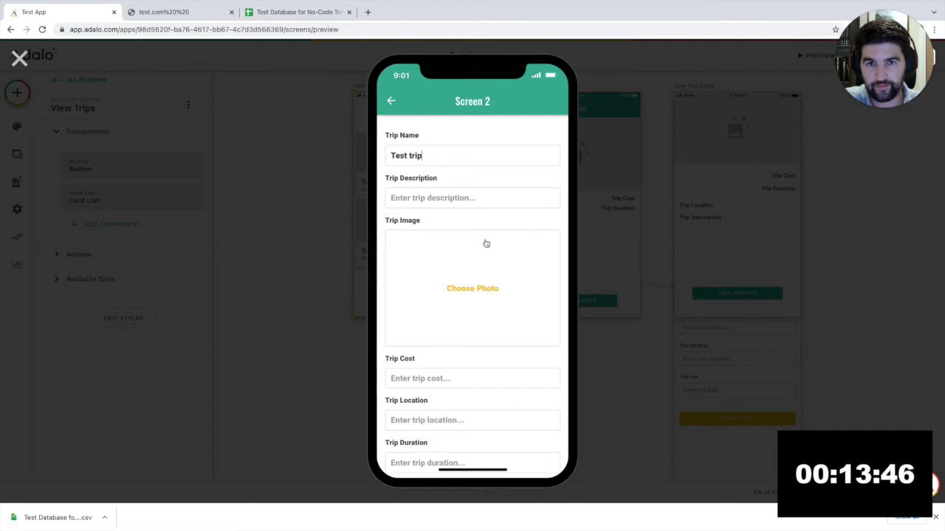
- Choose trip_hiking as the new trip's image and enter fu n timess as its description
click(486, 243)
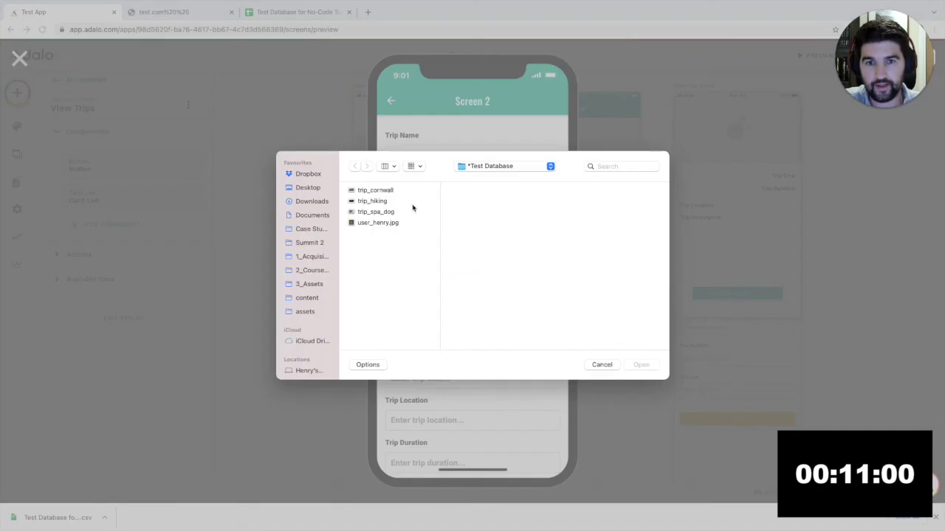
click(378, 212)
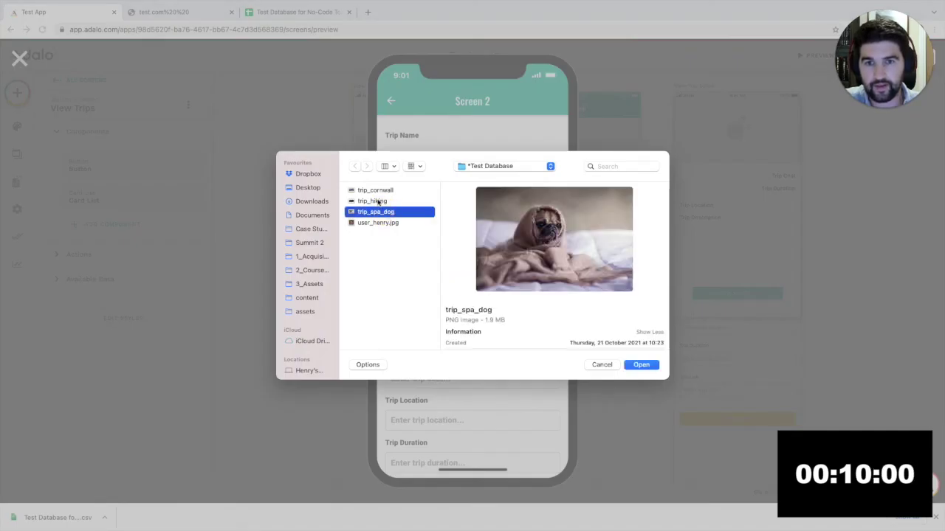
click(377, 201)
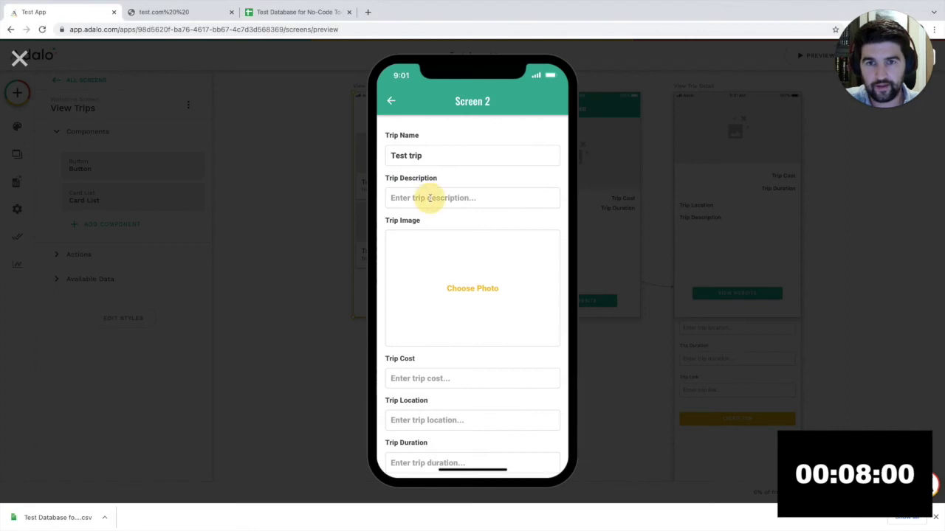
click(430, 198)
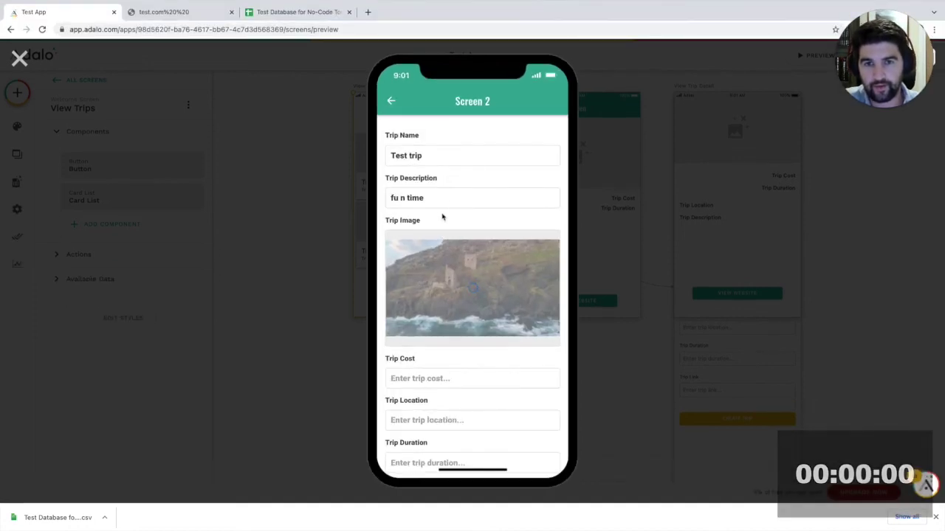
- Fill in the trip cost, location, duration and link with a and create the trip
scroll(459, 256, down, 3)
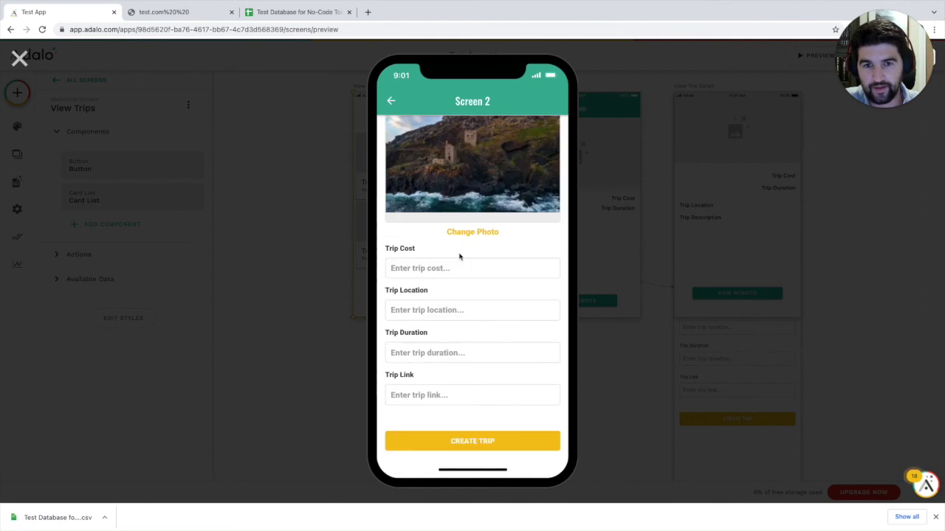
click(491, 449)
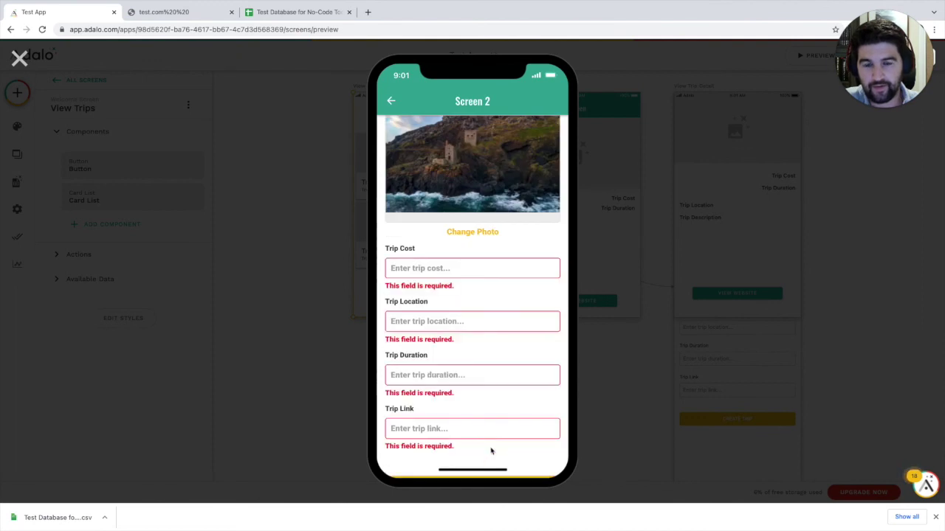
click(437, 269)
text(a)
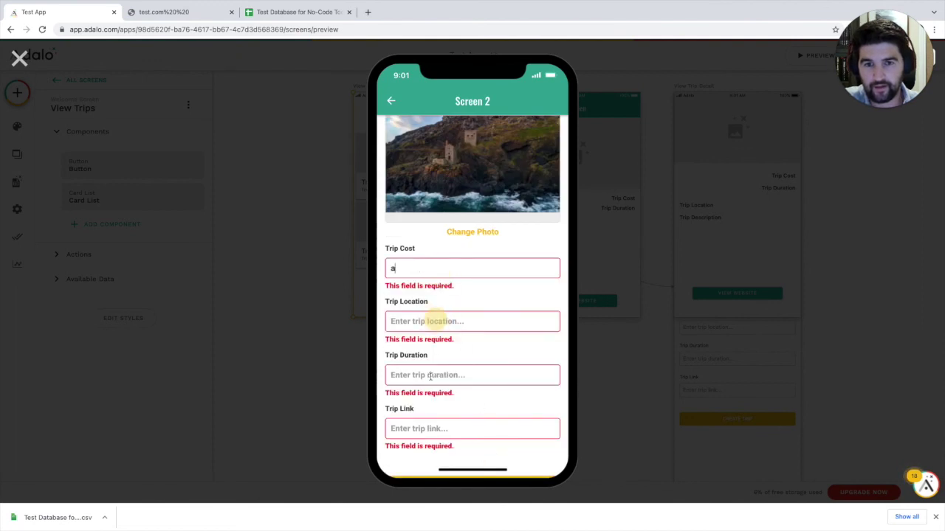
click(428, 428)
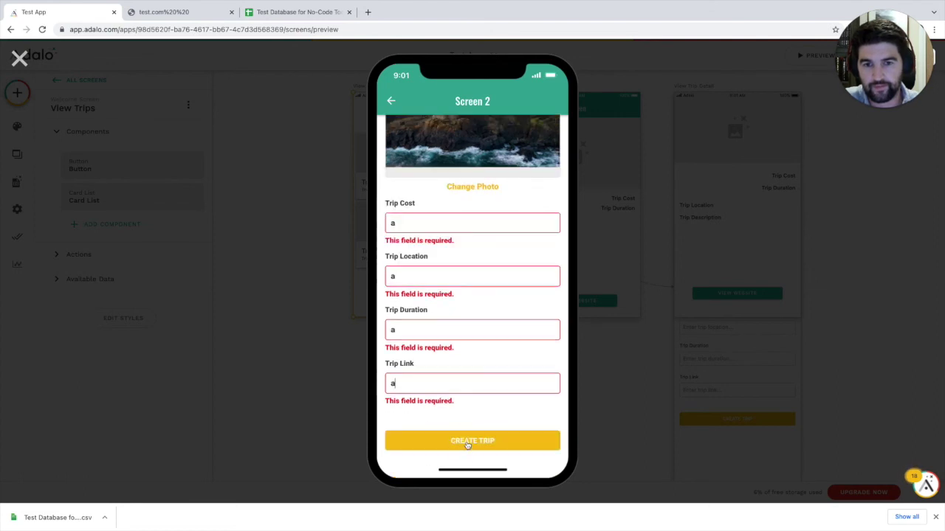
click(468, 443)
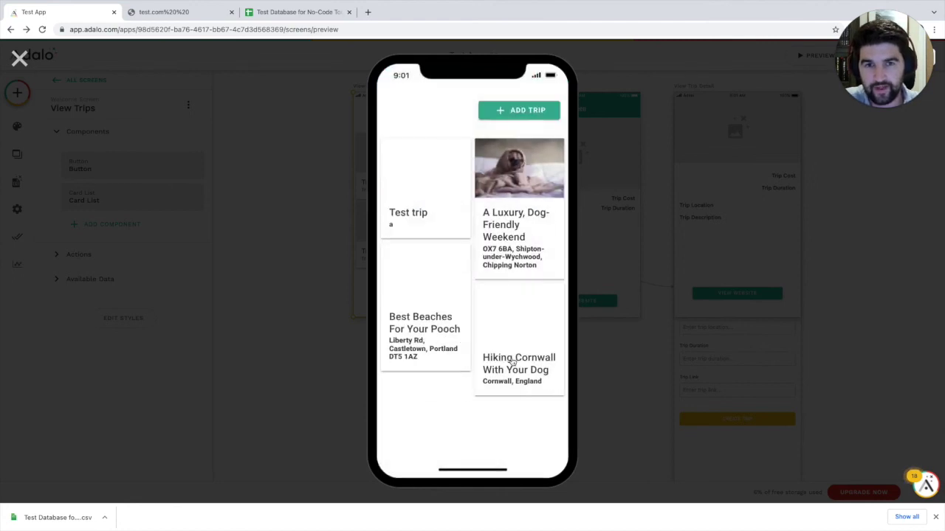
- View the detail screen of Test trip in the preview and return to the trip list
click(414, 213)
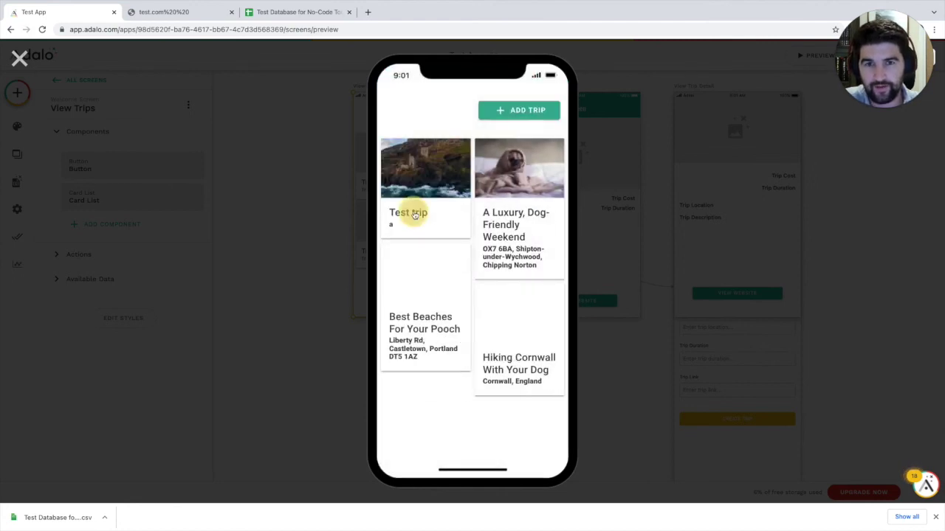
mouse_move(609, 2)
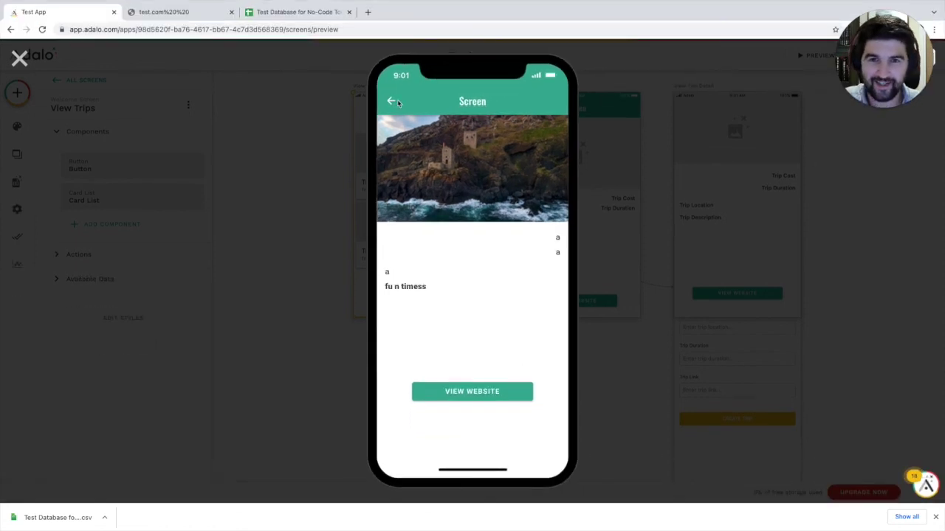
click(392, 103)
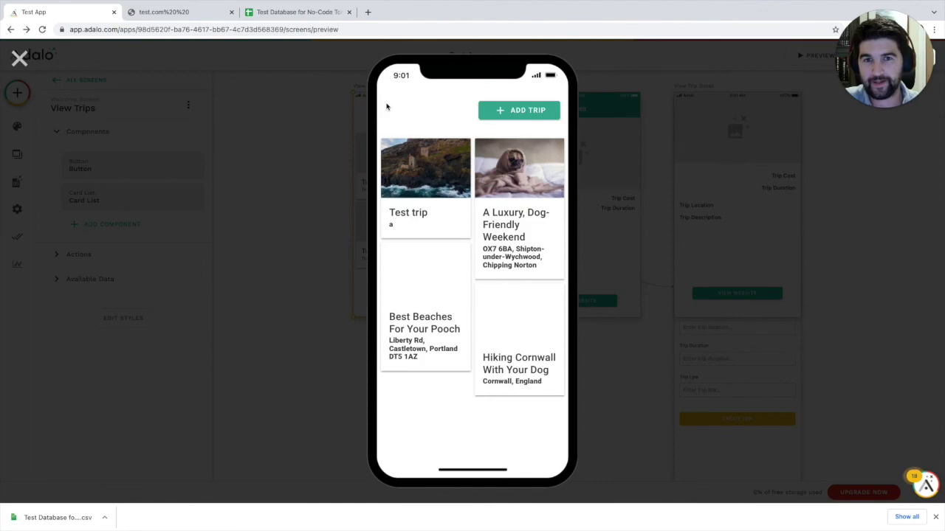
- Switch to the presentation, play it from the Adalo slide and advance to the Overview slide
key(ctrl+Left)
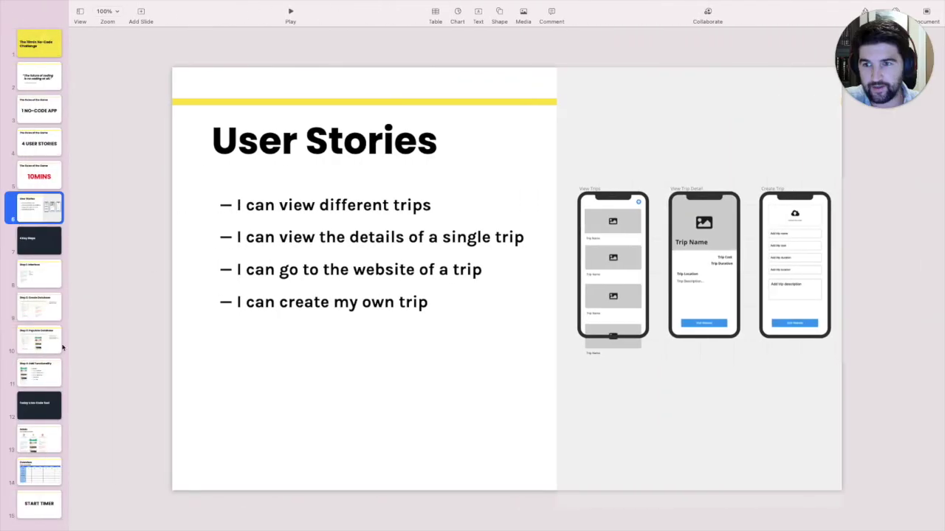
click(43, 436)
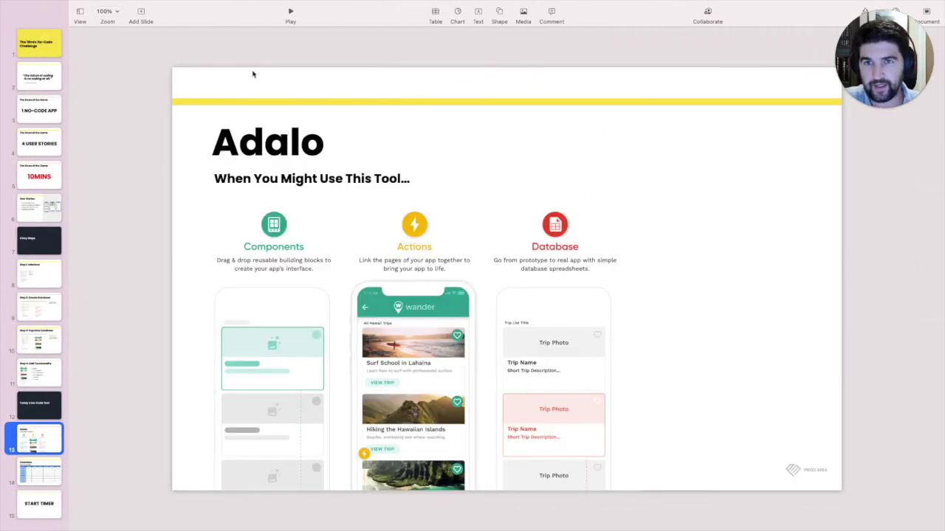
click(290, 11)
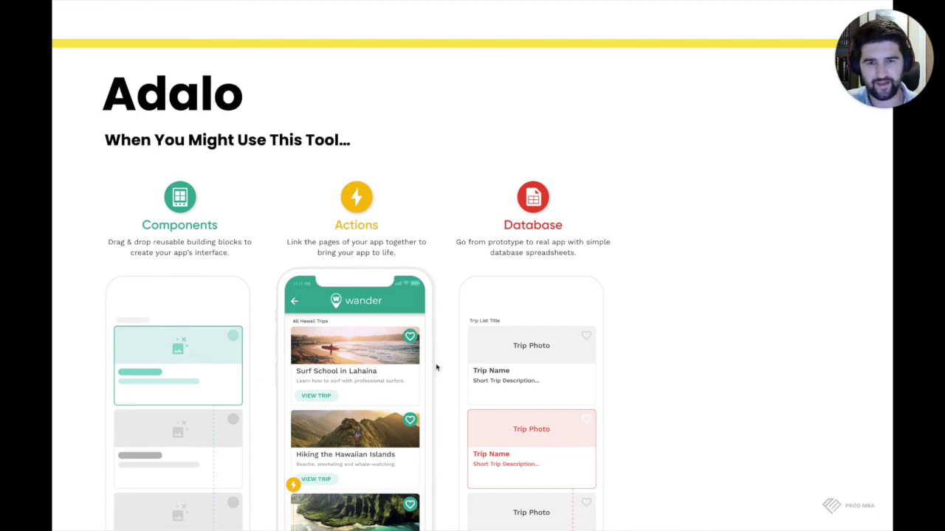
key(Right)
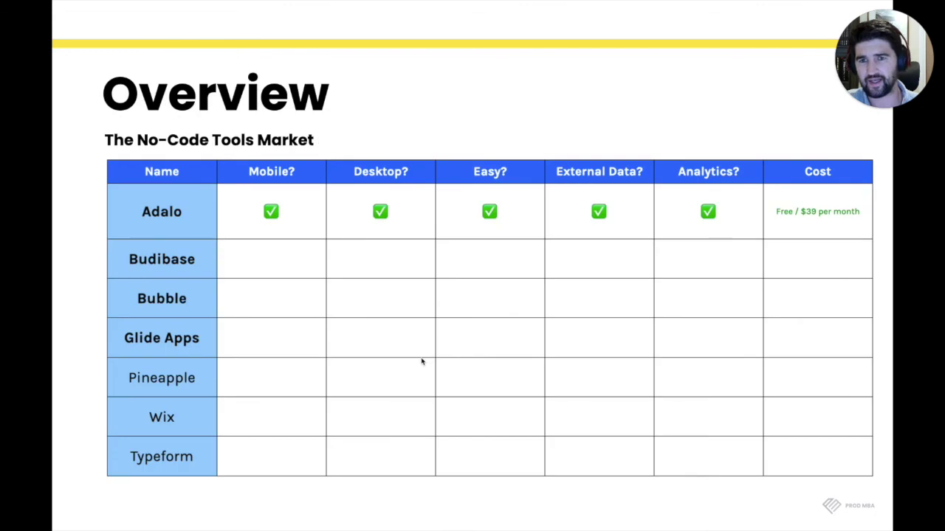